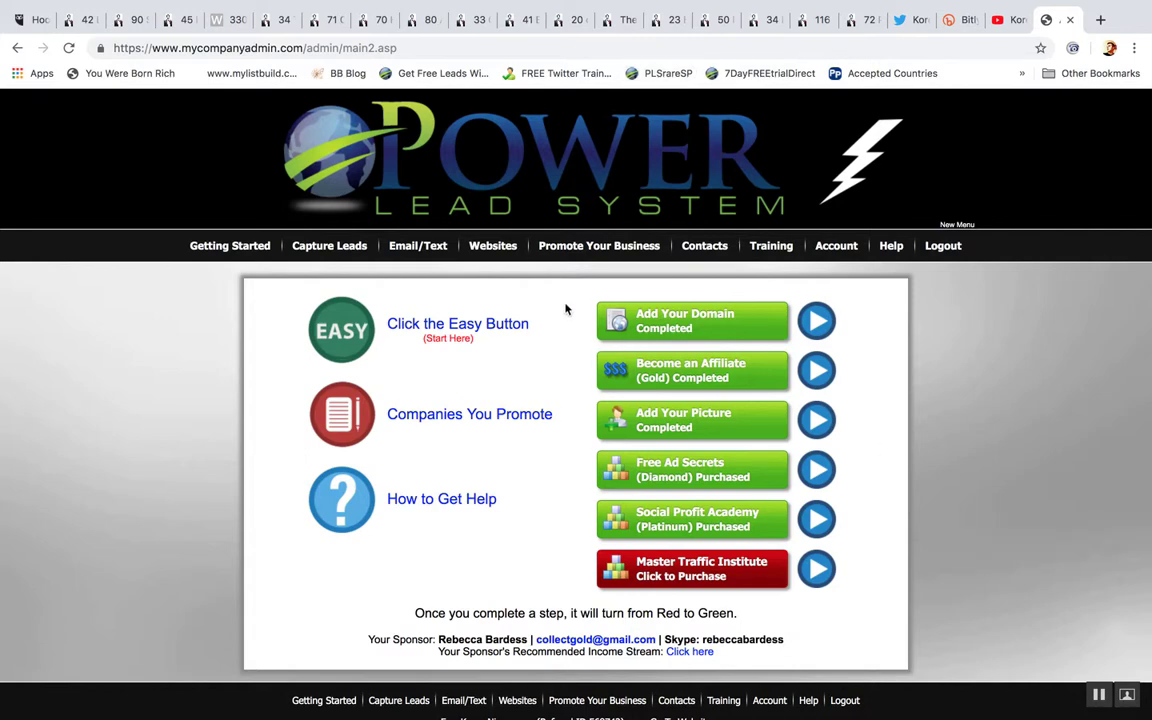
Step: Open the website management page of the Power Lead System admin area
{"action": "left_click", "coordinate": [497, 248]}
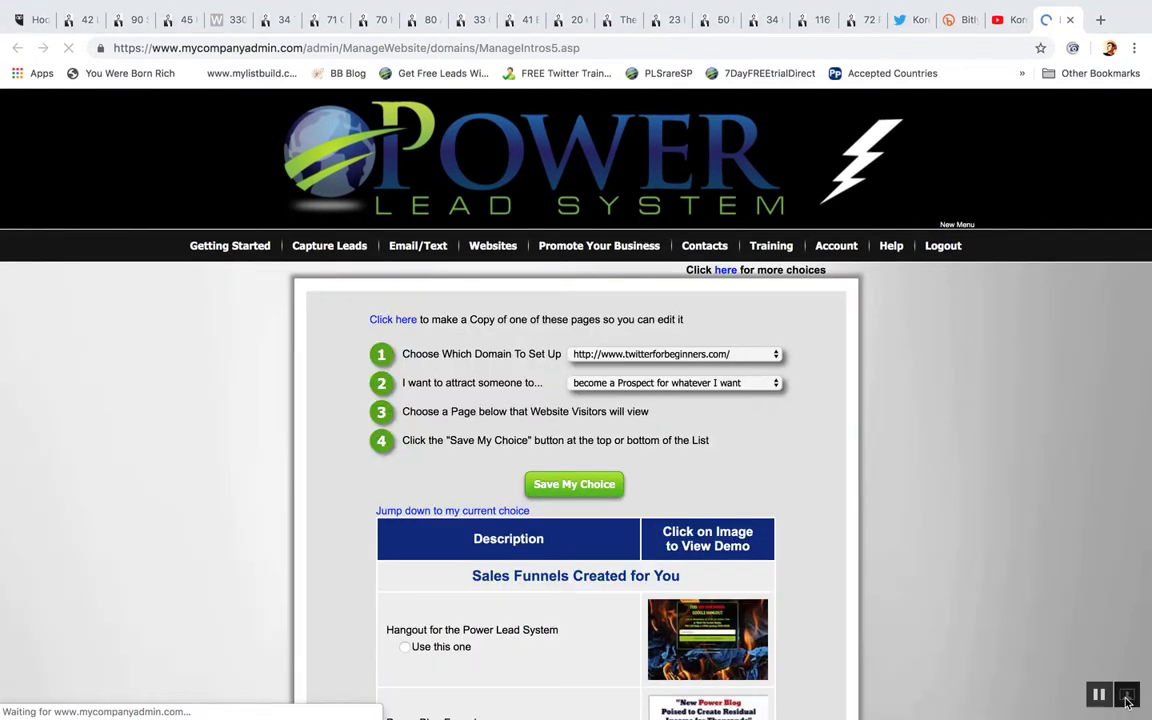
{"action": "left_click", "coordinate": [1126, 694]}
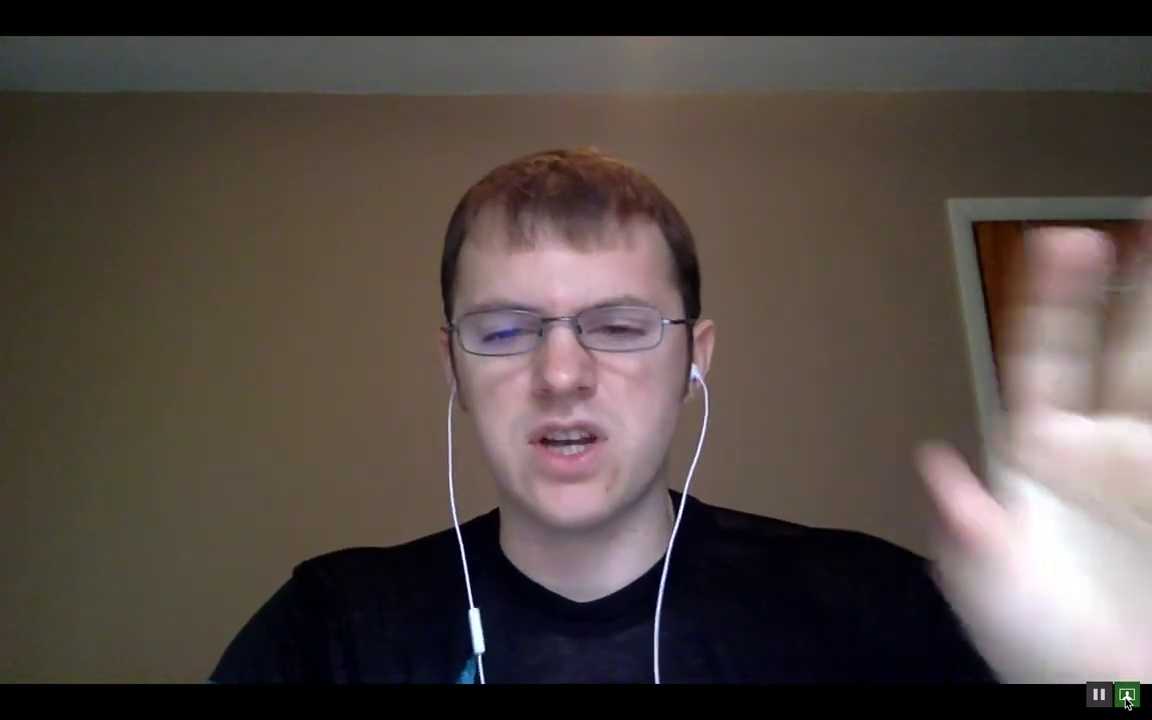
{"action": "left_click", "coordinate": [1126, 694]}
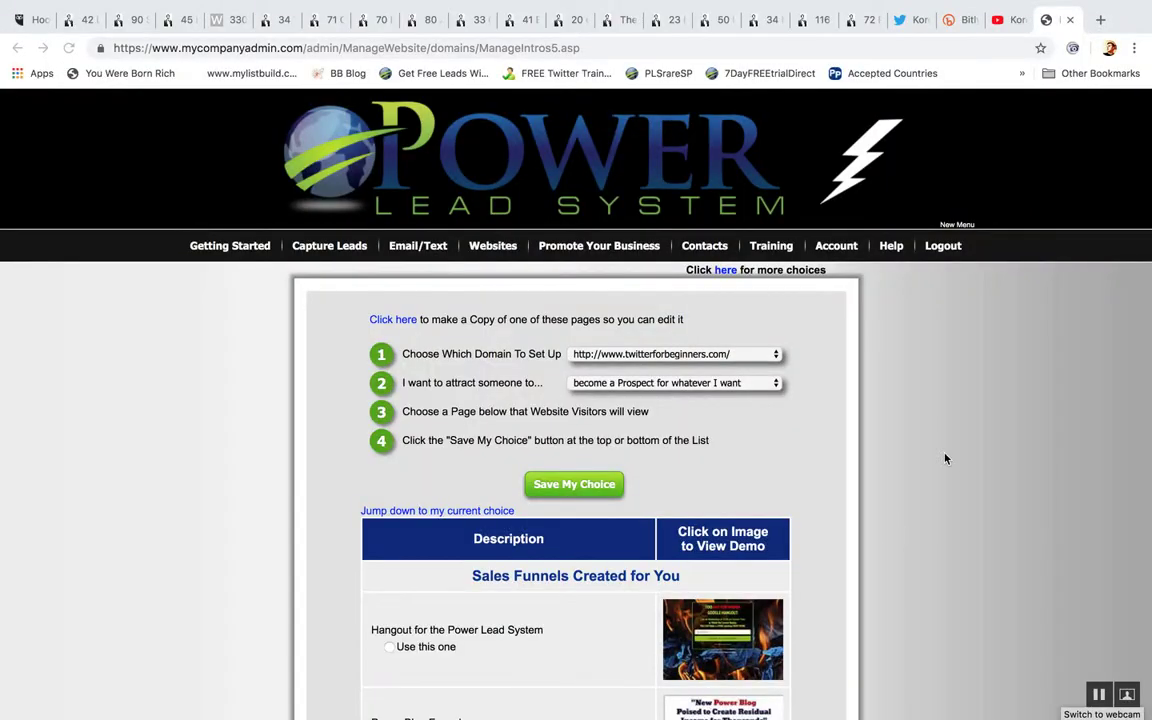
{"action": "left_click_drag", "start_coordinate": [745, 271], "coordinate": [689, 272]}
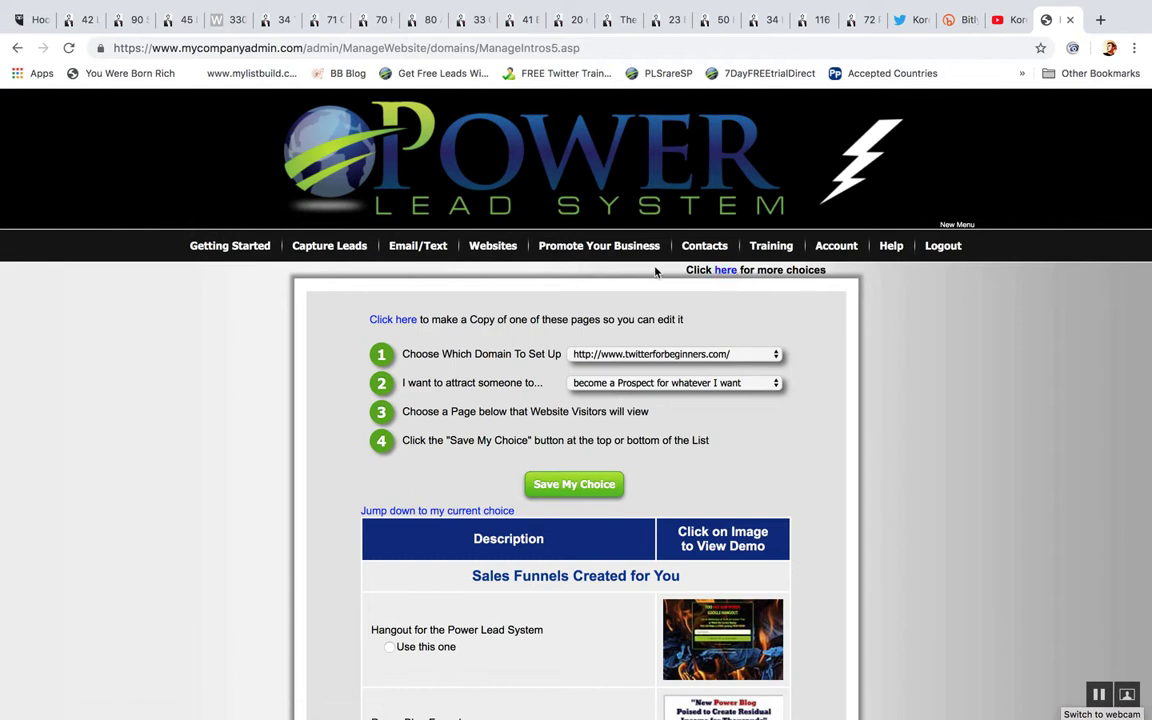
{"action": "scroll", "coordinate": [847, 345], "scroll_direction": "down", "scroll_amount": 2}
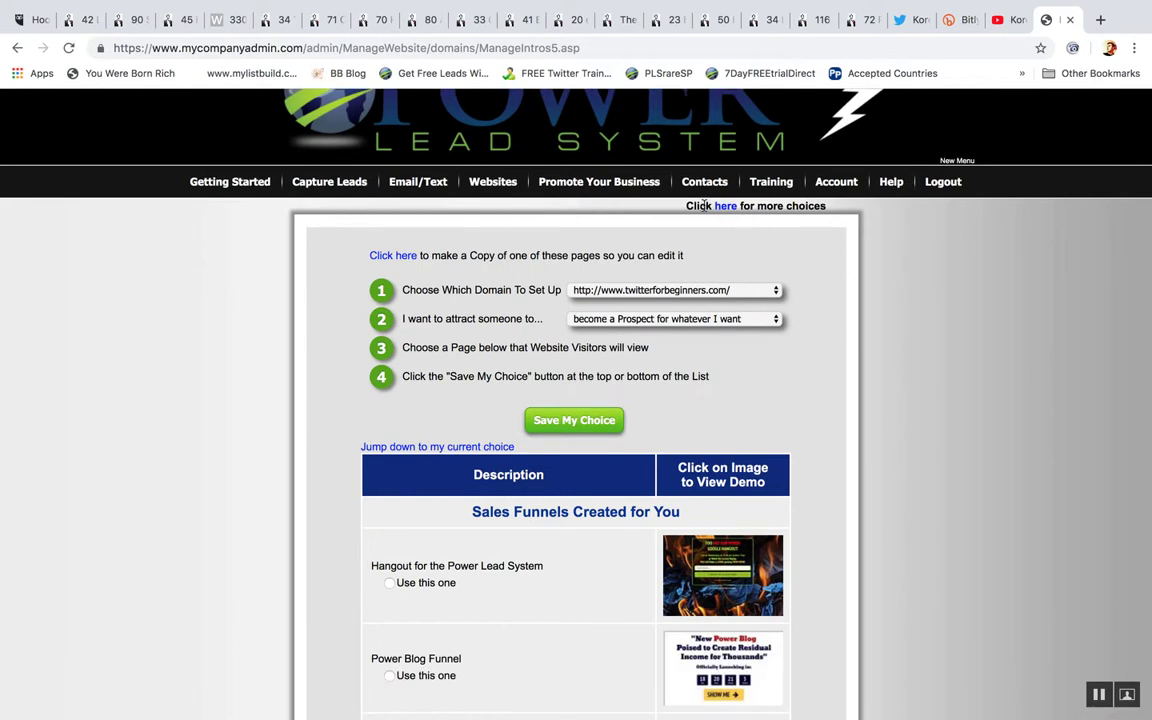
{"action": "left_click_drag", "start_coordinate": [841, 215], "coordinate": [677, 212]}
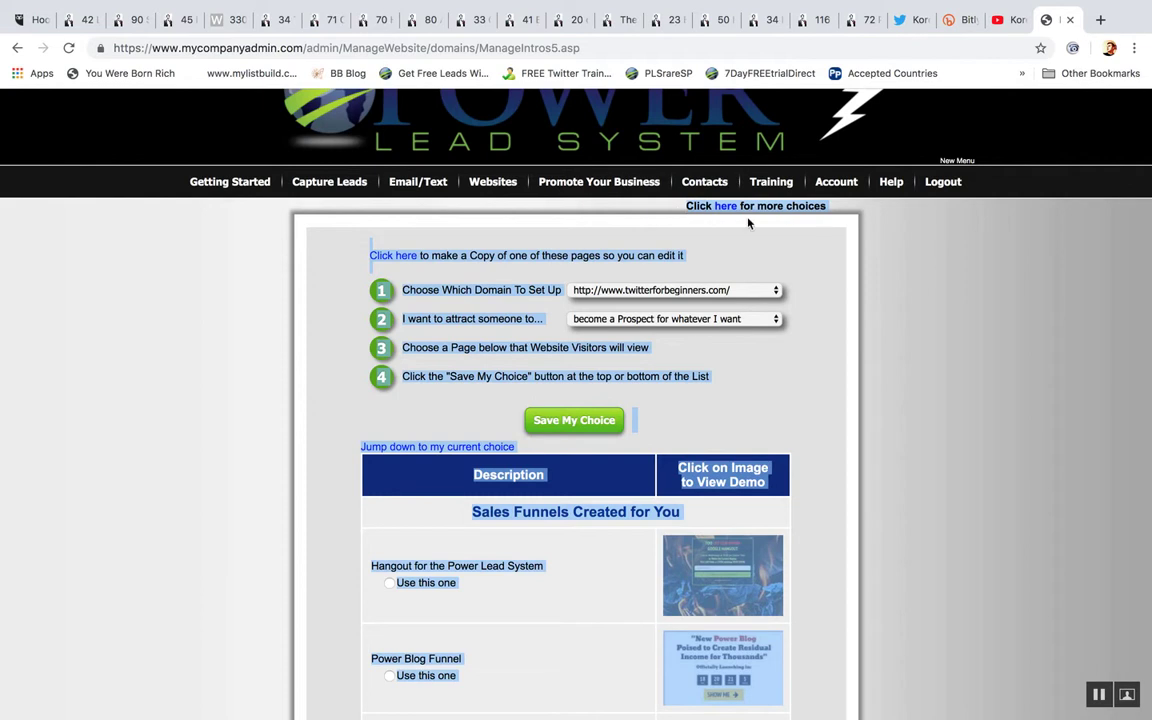
{"action": "left_click", "coordinate": [808, 219]}
{"action": "left_click_drag", "start_coordinate": [823, 206], "coordinate": [730, 215]}
{"action": "left_click", "coordinate": [730, 236]}
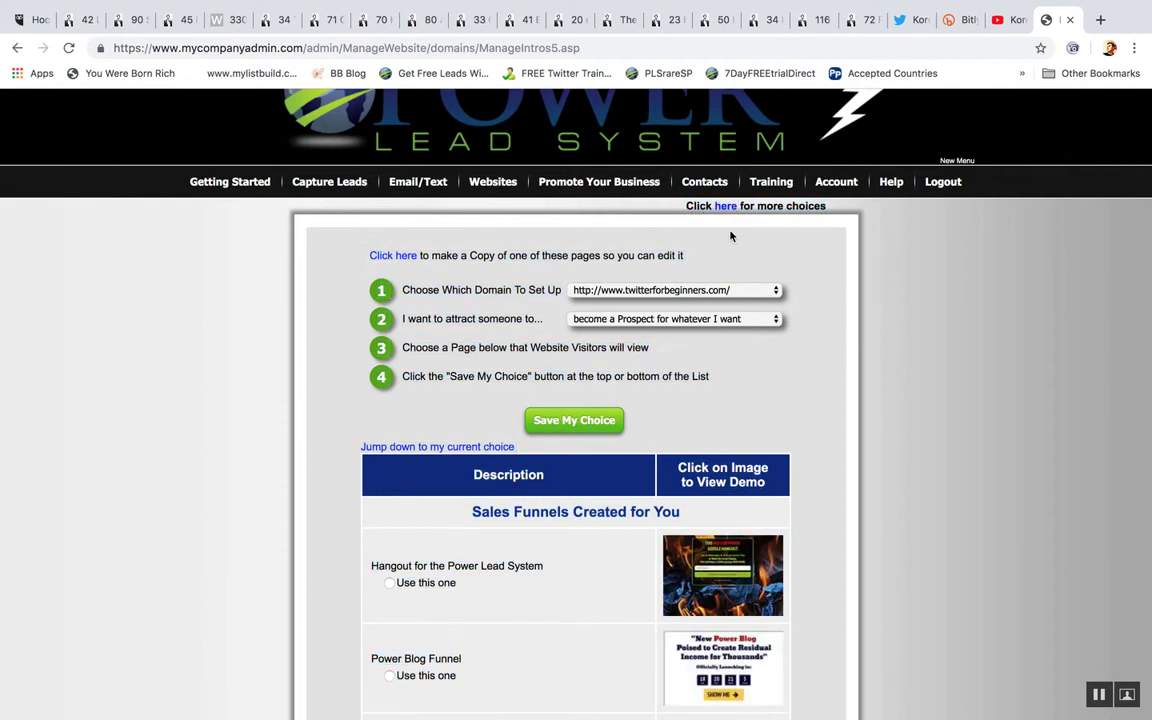
Step: Follow the link for more page choices and examine the Sales Pages templates and the share code of the fourth one
{"action": "scroll", "coordinate": [656, 206], "scroll_direction": "down", "scroll_amount": 1}
{"action": "mouse_move", "coordinate": [500, 152]}
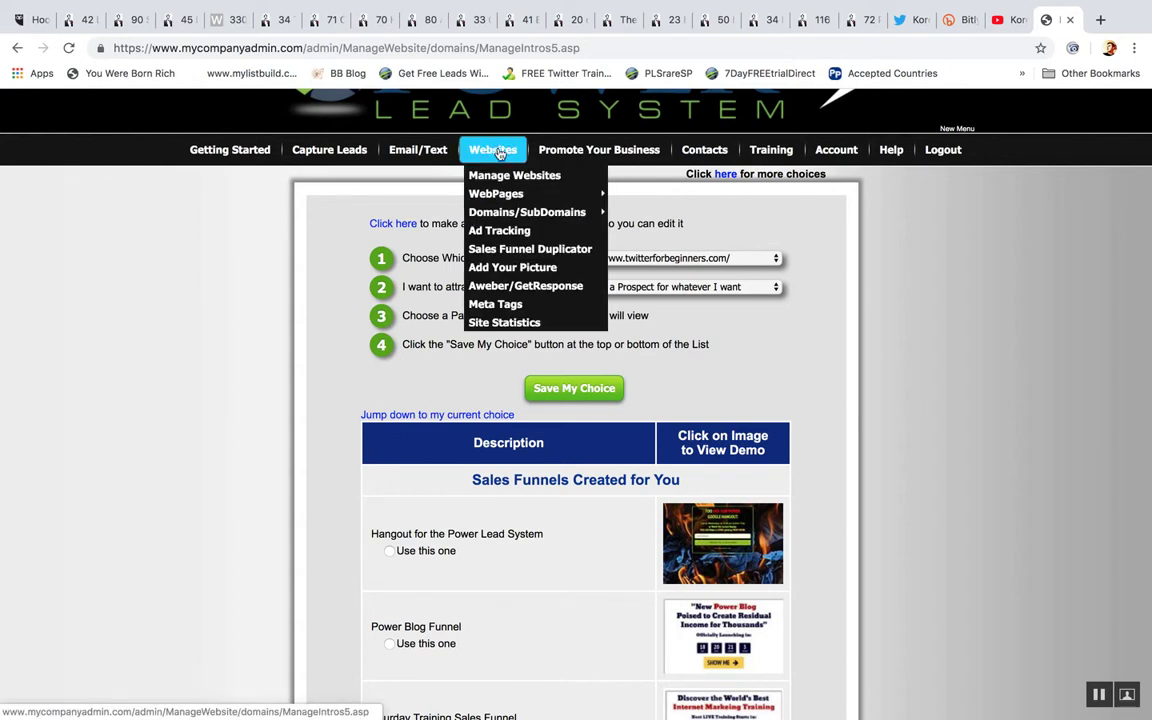
{"action": "left_click", "coordinate": [727, 176]}
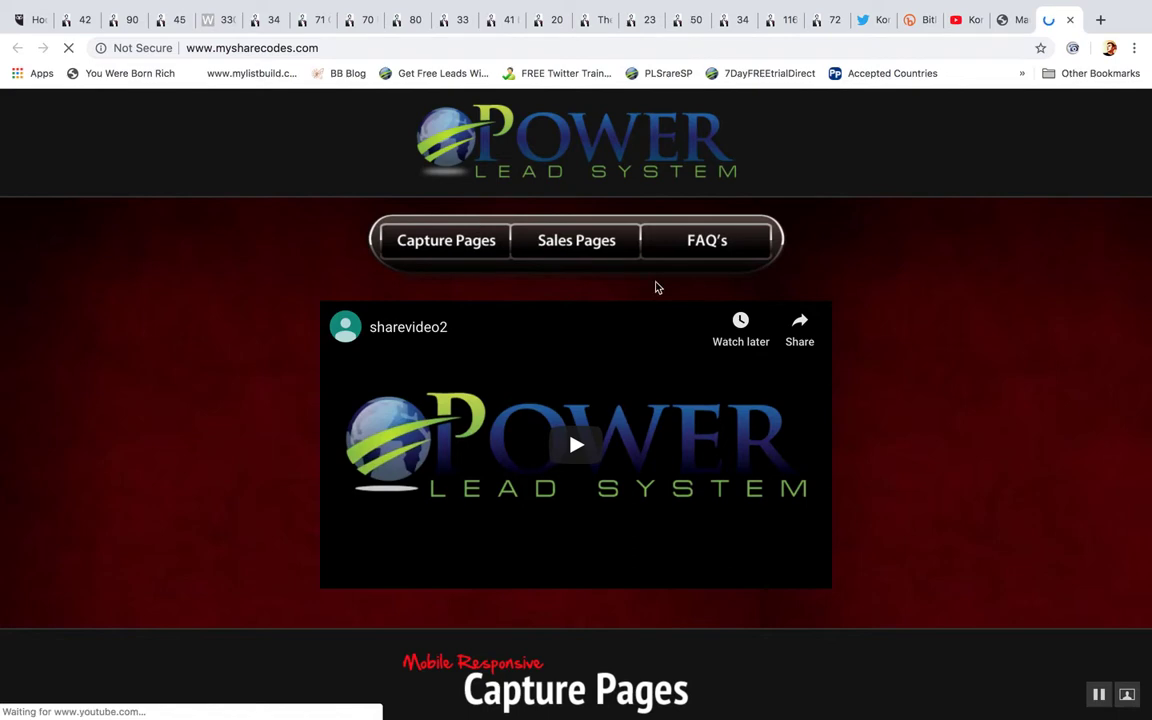
{"action": "left_click", "coordinate": [612, 248]}
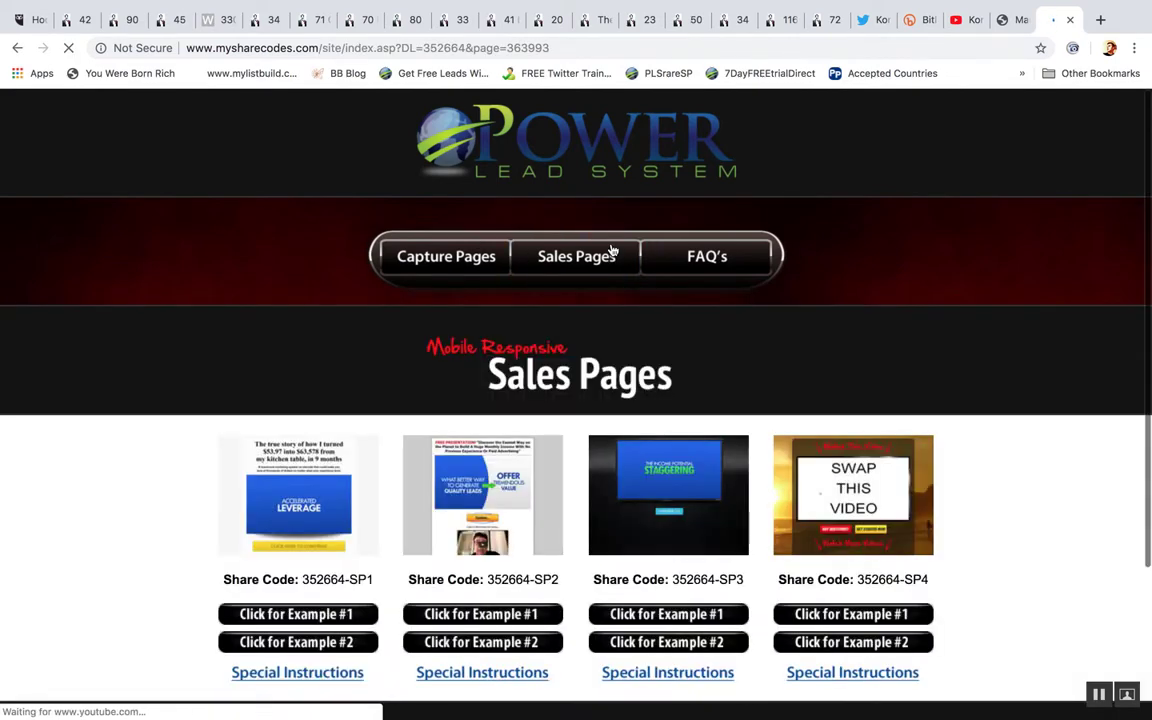
{"action": "scroll", "coordinate": [612, 248], "scroll_direction": "down", "scroll_amount": 2}
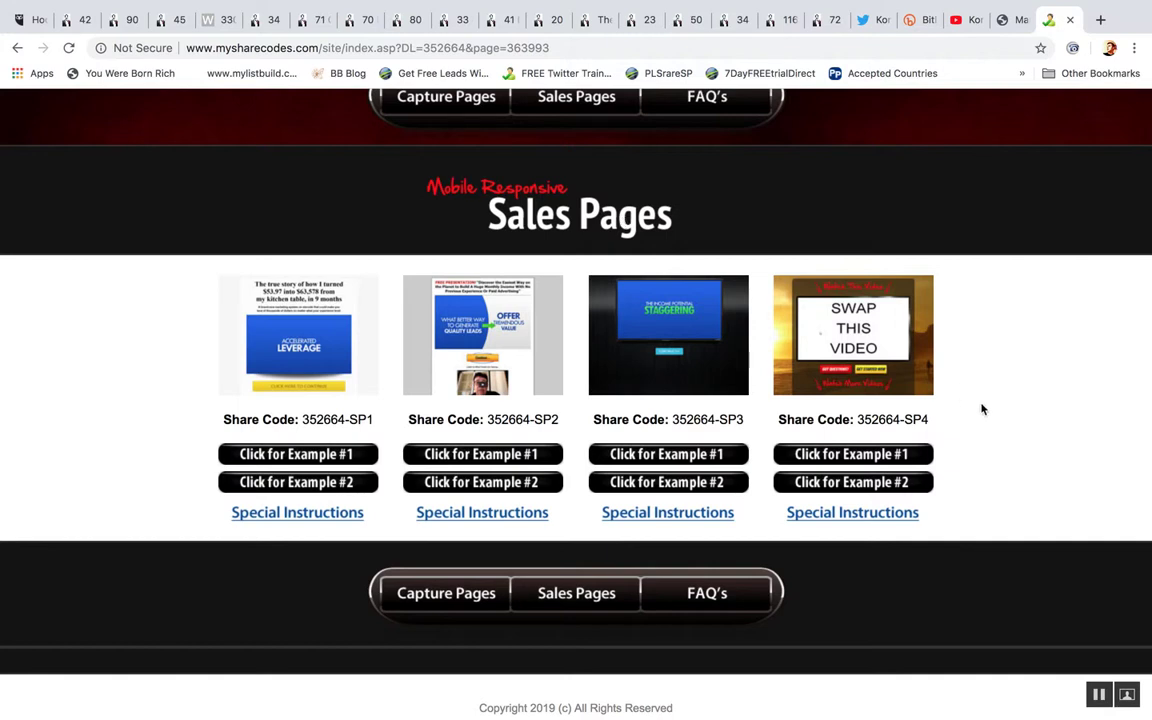
{"action": "scroll", "coordinate": [1021, 425], "scroll_direction": "down", "scroll_amount": 1}
{"action": "left_click_drag", "start_coordinate": [930, 388], "coordinate": [840, 388]}
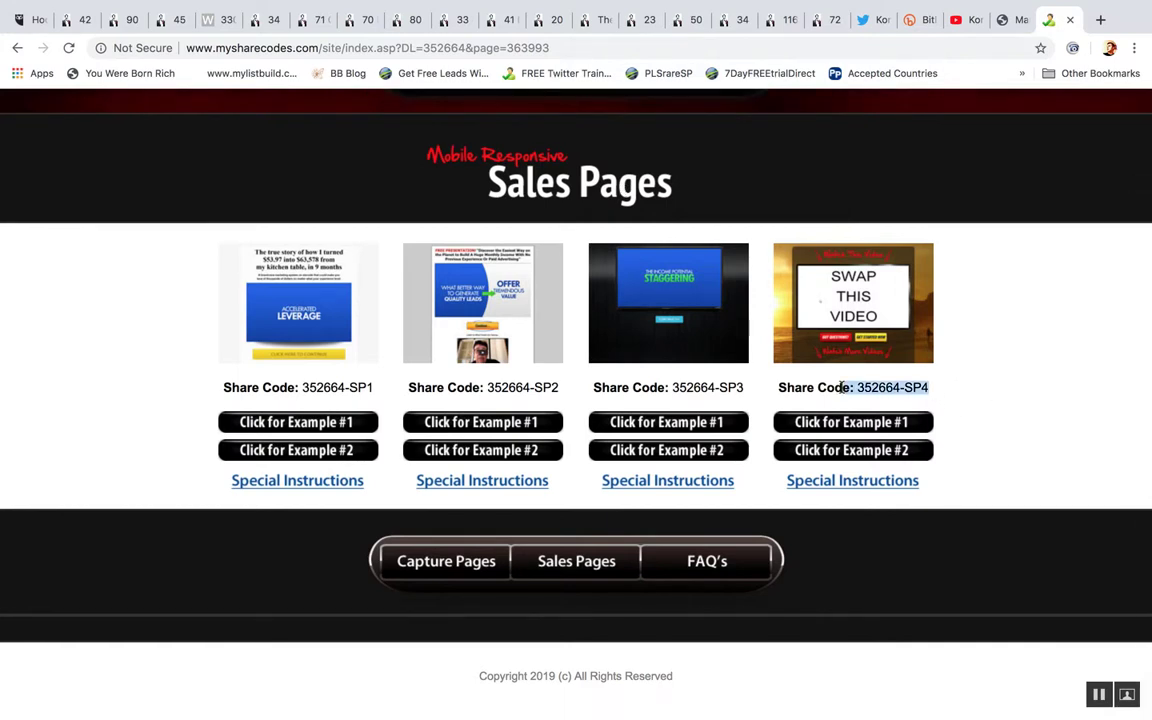
{"action": "left_click", "coordinate": [897, 390]}
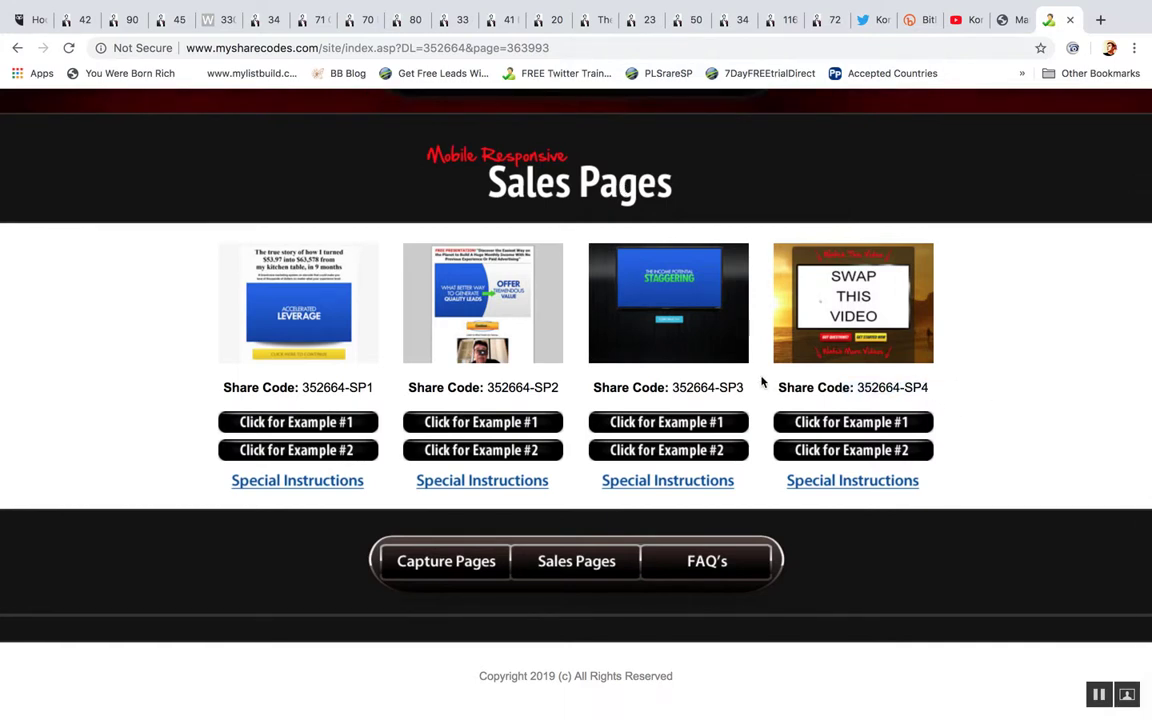
Step: Return to the admin site and open the Copy WebPages page
{"action": "left_click", "coordinate": [1010, 20]}
{"action": "mouse_move", "coordinate": [826, 152]}
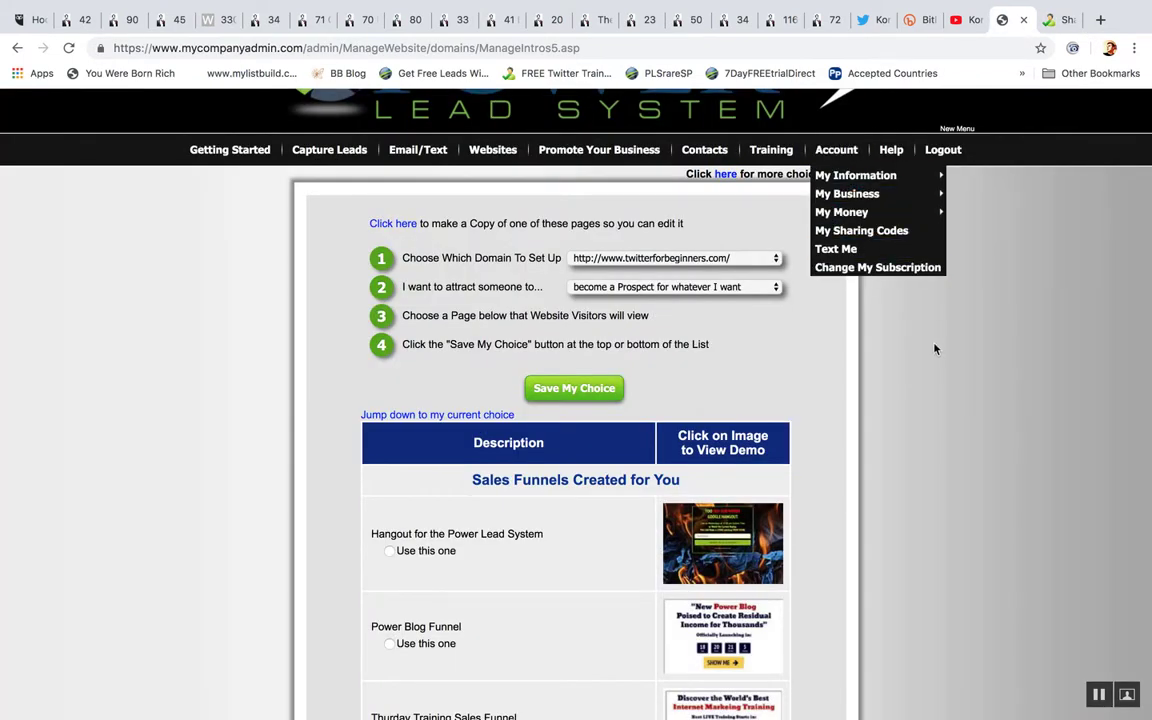
{"action": "mouse_move", "coordinate": [493, 149]}
{"action": "mouse_move", "coordinate": [532, 196]}
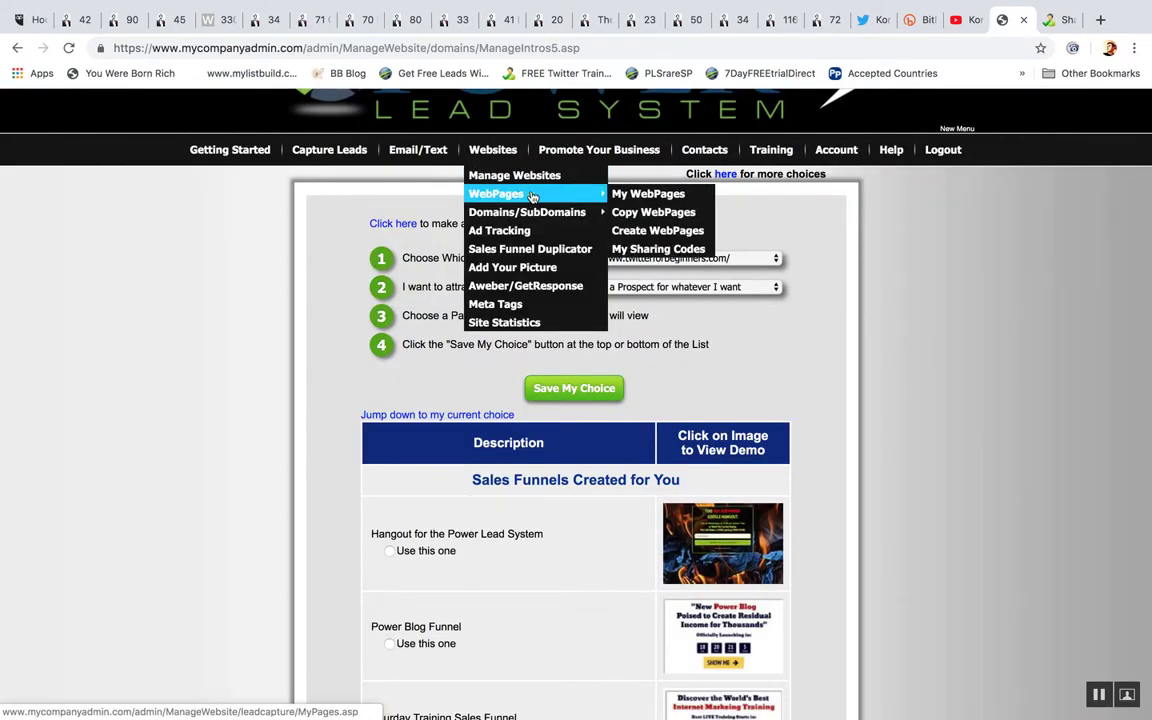
{"action": "left_click", "coordinate": [652, 214]}
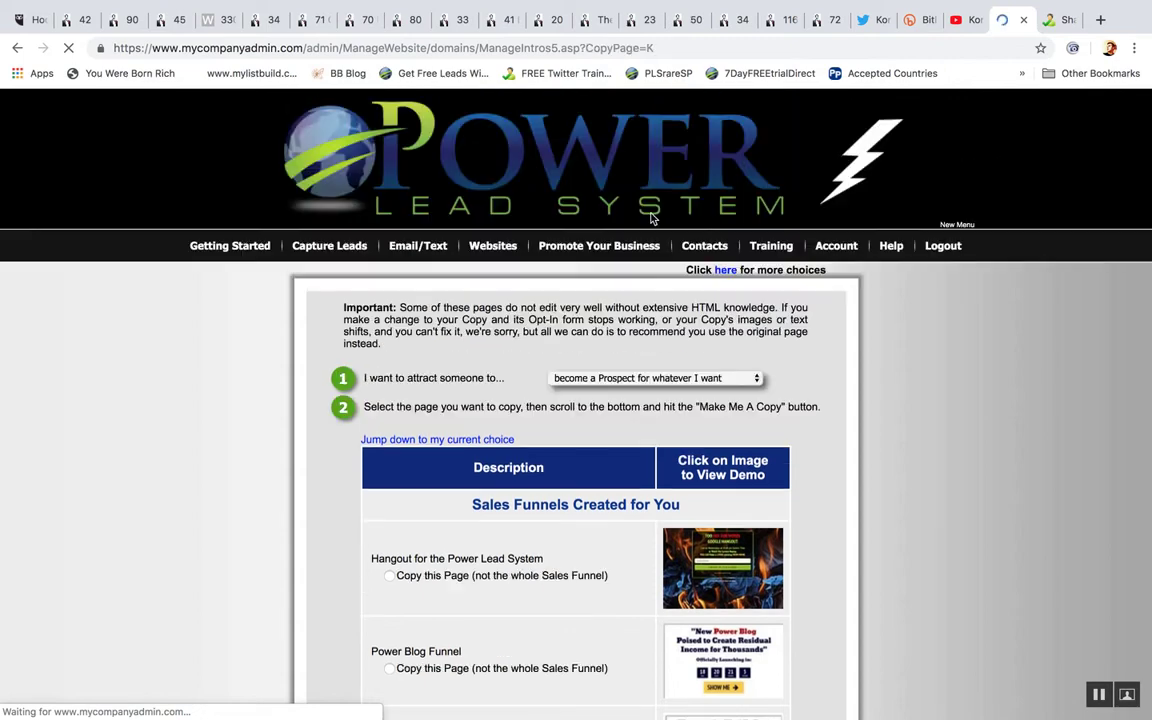
Step: Make a copy of the page SP4 (Sales Page #4) by Share Codes
{"action": "scroll", "coordinate": [948, 353], "scroll_direction": "down", "scroll_amount": 2}
{"action": "scroll", "coordinate": [948, 353], "scroll_direction": "down", "scroll_amount": 10}
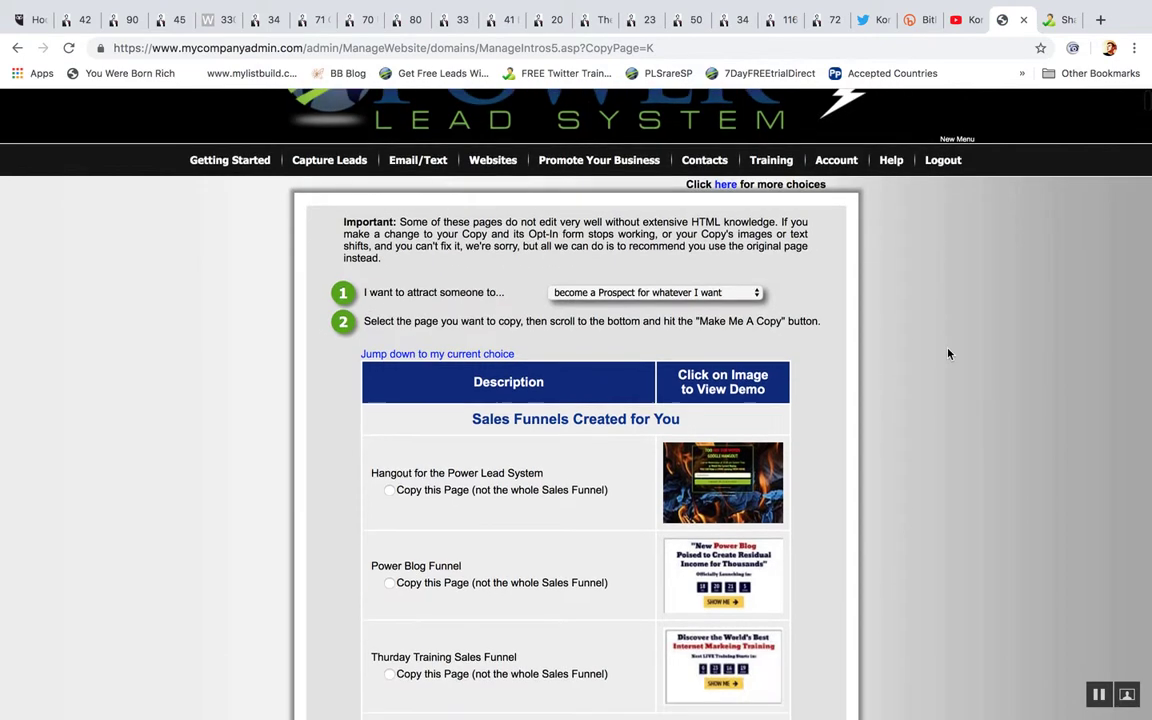
{"action": "scroll", "coordinate": [1148, 130], "scroll_direction": "down", "scroll_amount": 6}
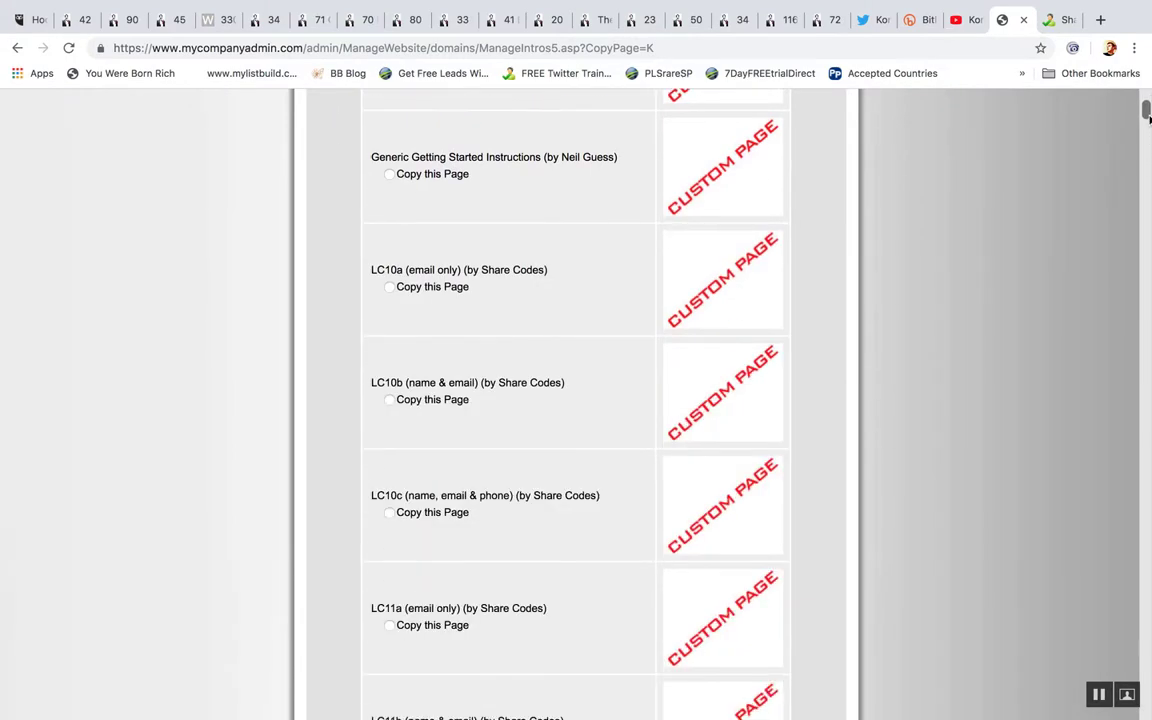
{"action": "left_click_drag", "start_coordinate": [1147, 118], "coordinate": [1147, 185]}
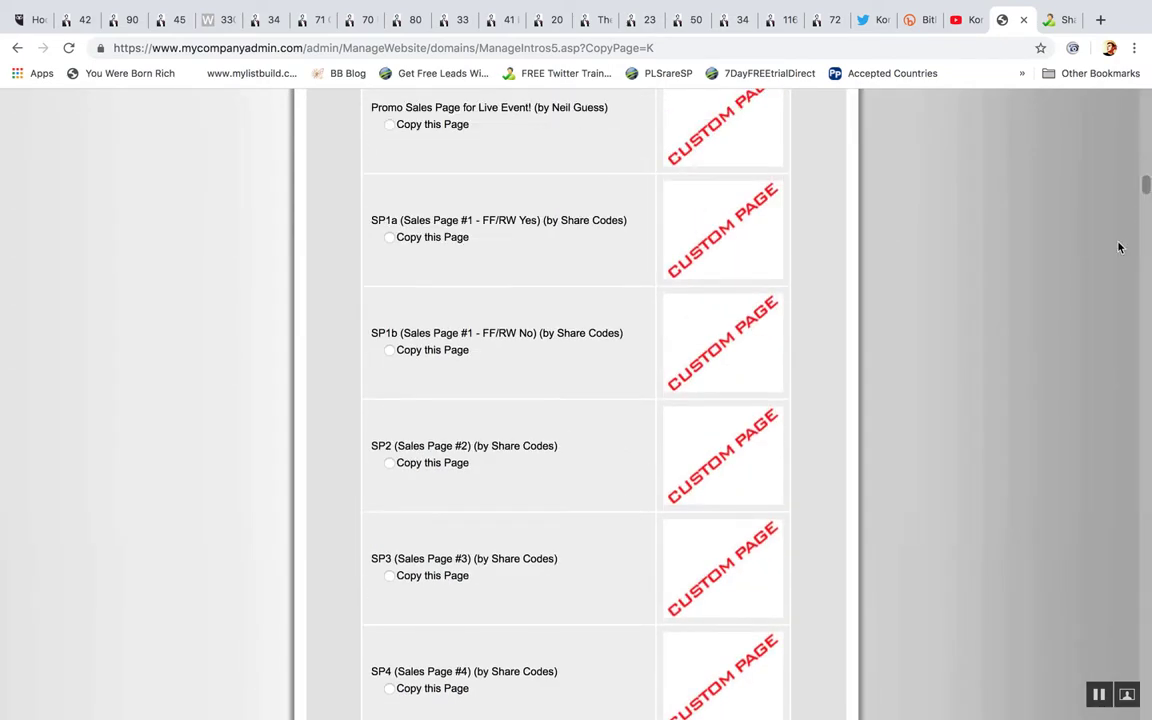
{"action": "scroll", "coordinate": [1099, 288], "scroll_direction": "down", "scroll_amount": 1}
{"action": "scroll", "coordinate": [414, 342], "scroll_direction": "down", "scroll_amount": 4}
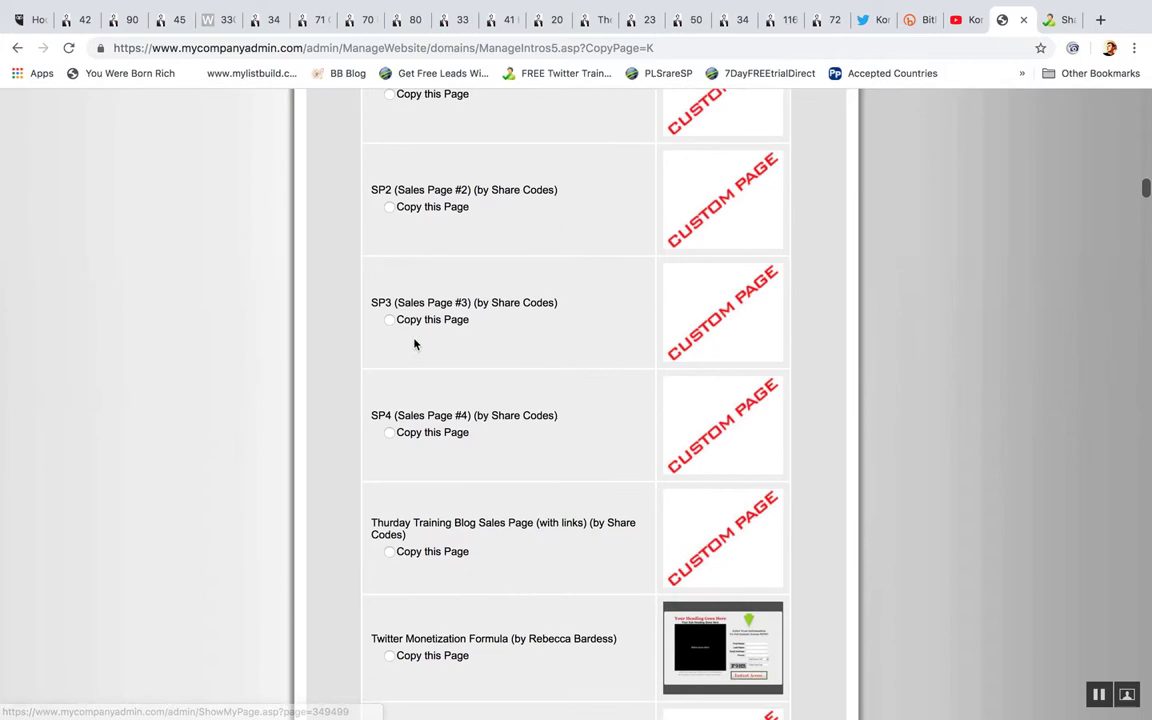
{"action": "left_click", "coordinate": [389, 304]}
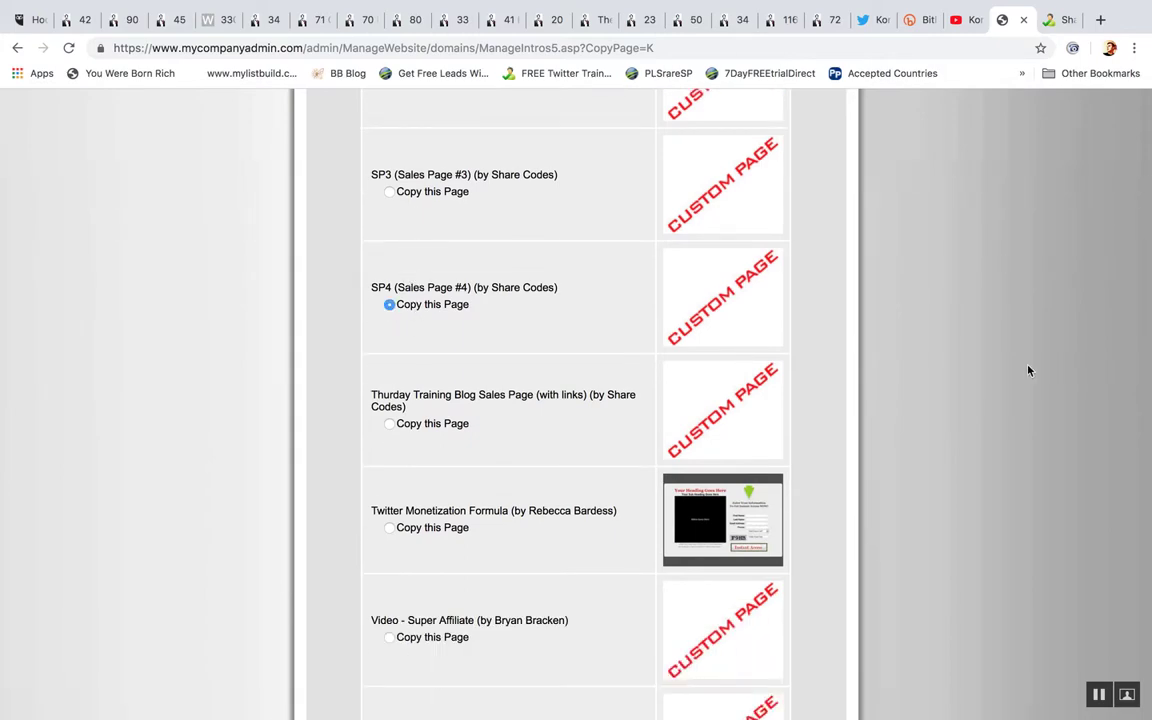
{"action": "scroll", "coordinate": [1028, 368], "scroll_direction": "down", "scroll_amount": 1}
{"action": "left_click_drag", "start_coordinate": [1147, 190], "coordinate": [1147, 650]}
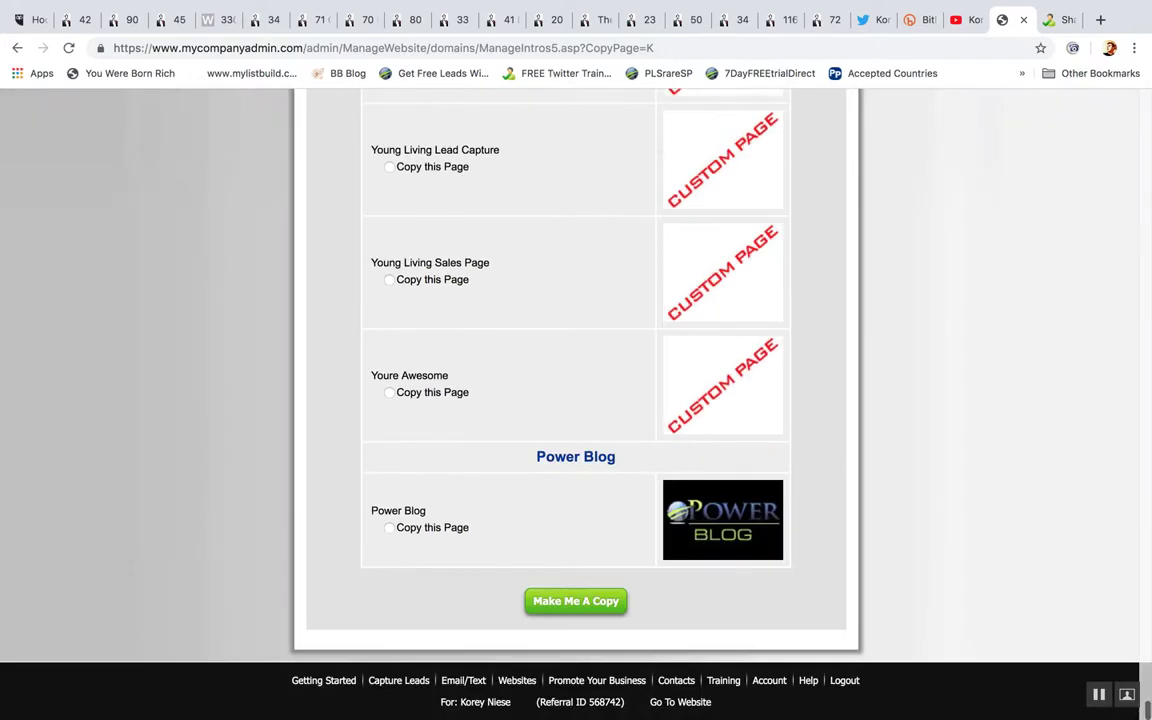
{"action": "left_click", "coordinate": [594, 601]}
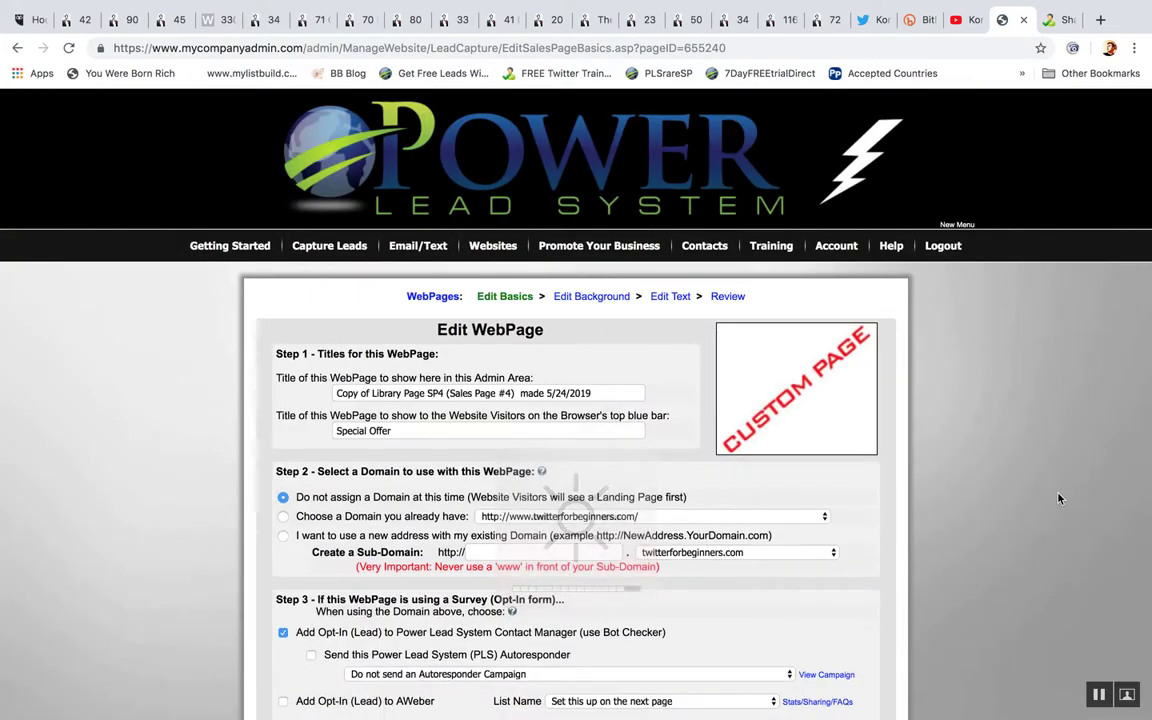
Step: Replace the copied page's admin-area title with "Sales Page Template #4 TEST"
{"action": "scroll", "coordinate": [1059, 498], "scroll_direction": "down", "scroll_amount": 3}
{"action": "double_click", "coordinate": [532, 265]}
{"action": "triple_click", "coordinate": [534, 265]}
{"action": "key", "text": "BackSpace"}
{"action": "type", "text": "Sales"}
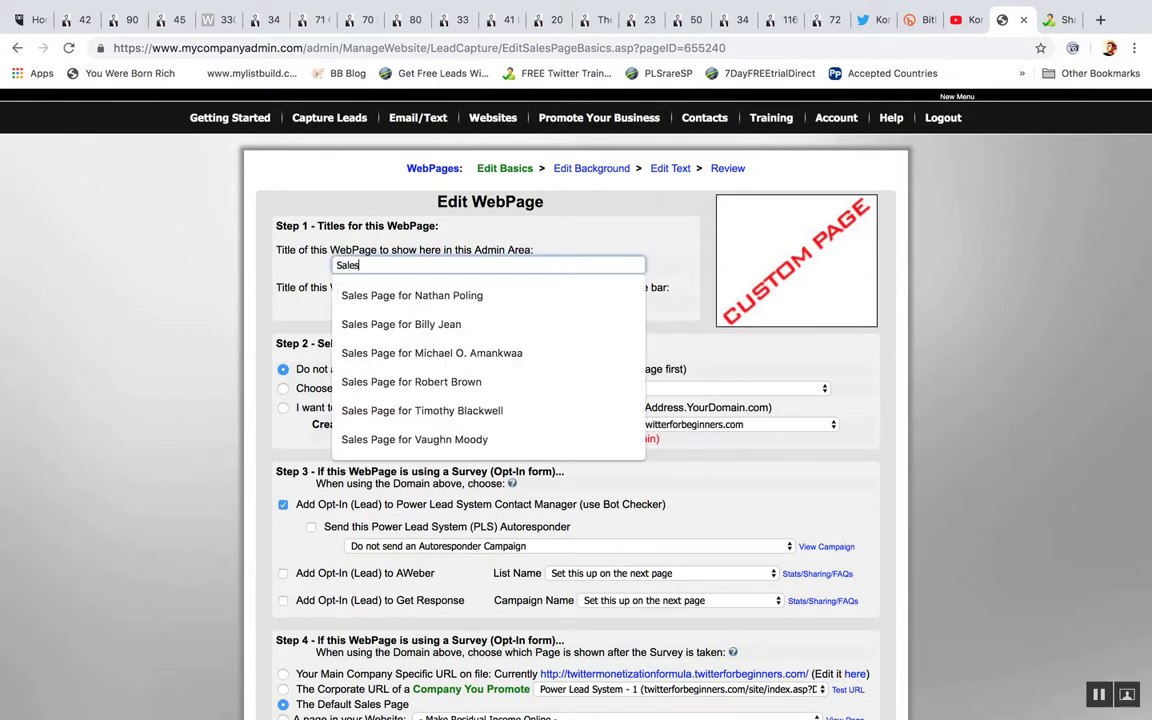
{"action": "type", "text": " Page Template #4 TEST"}
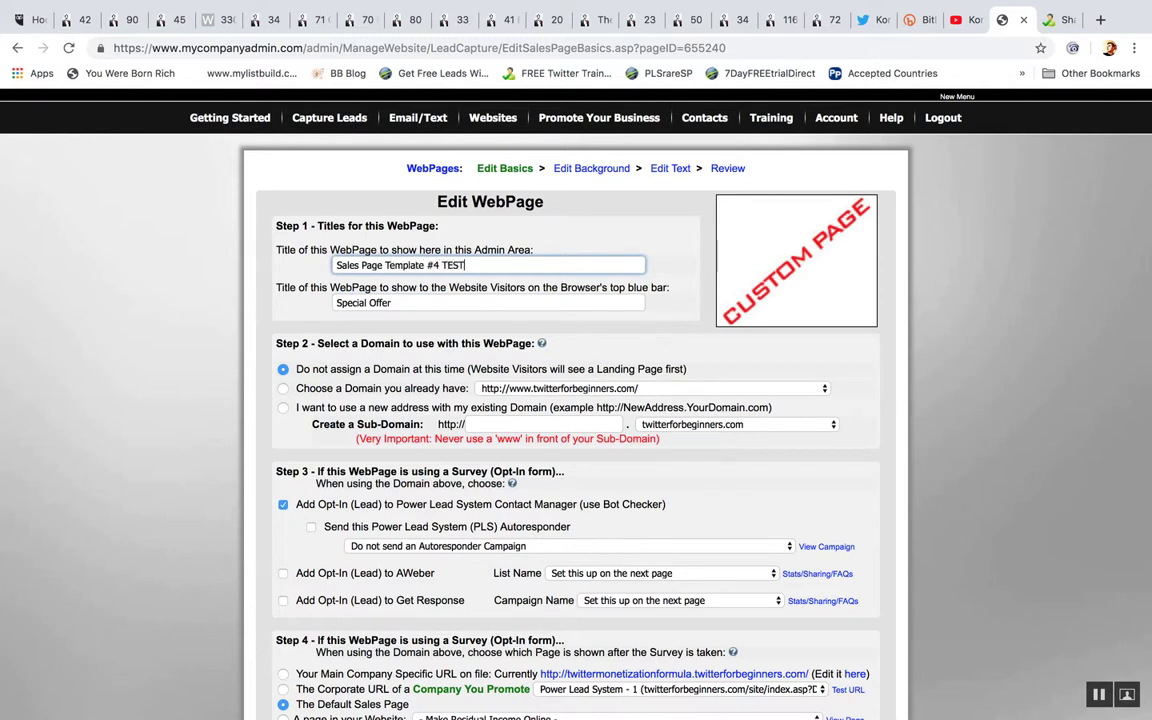
{"action": "left_click", "coordinate": [973, 389]}
Step: Assign the page a new sub-domain SalesPage4 on twitterforbeginners.com and save the changes to the webpage
{"action": "scroll", "coordinate": [960, 380], "scroll_direction": "down", "scroll_amount": 2}
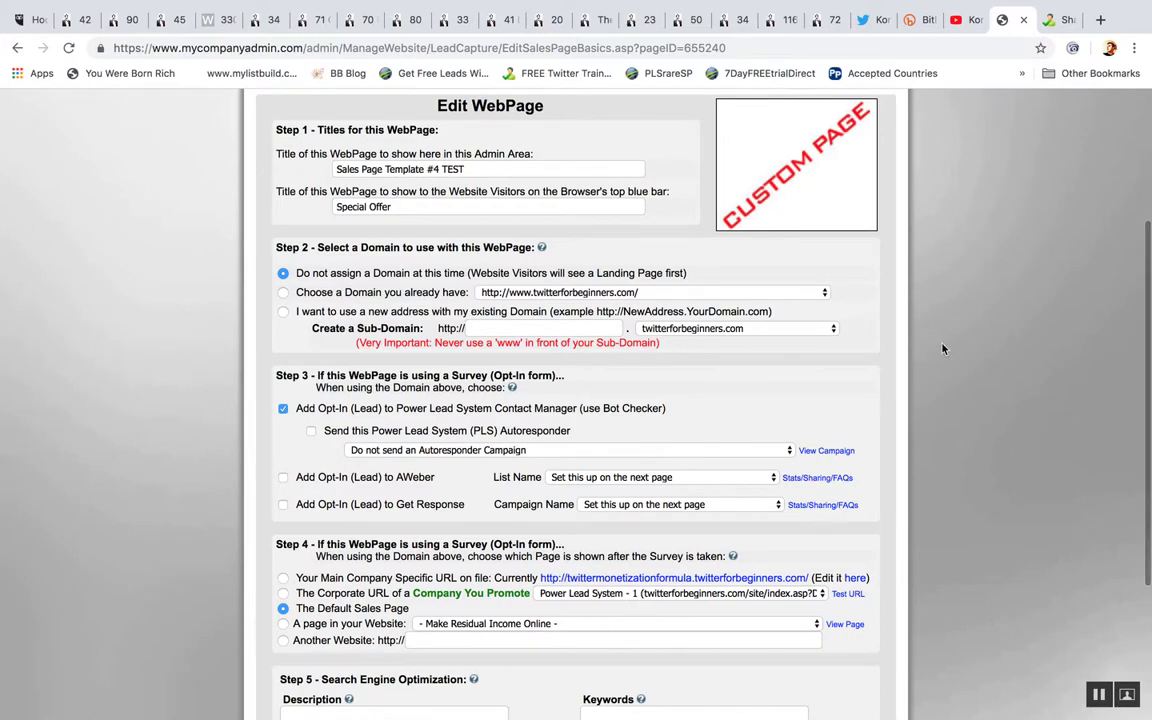
{"action": "left_click", "coordinate": [283, 312]}
{"action": "left_click", "coordinate": [530, 328]}
{"action": "type", "text": "SalesP"}
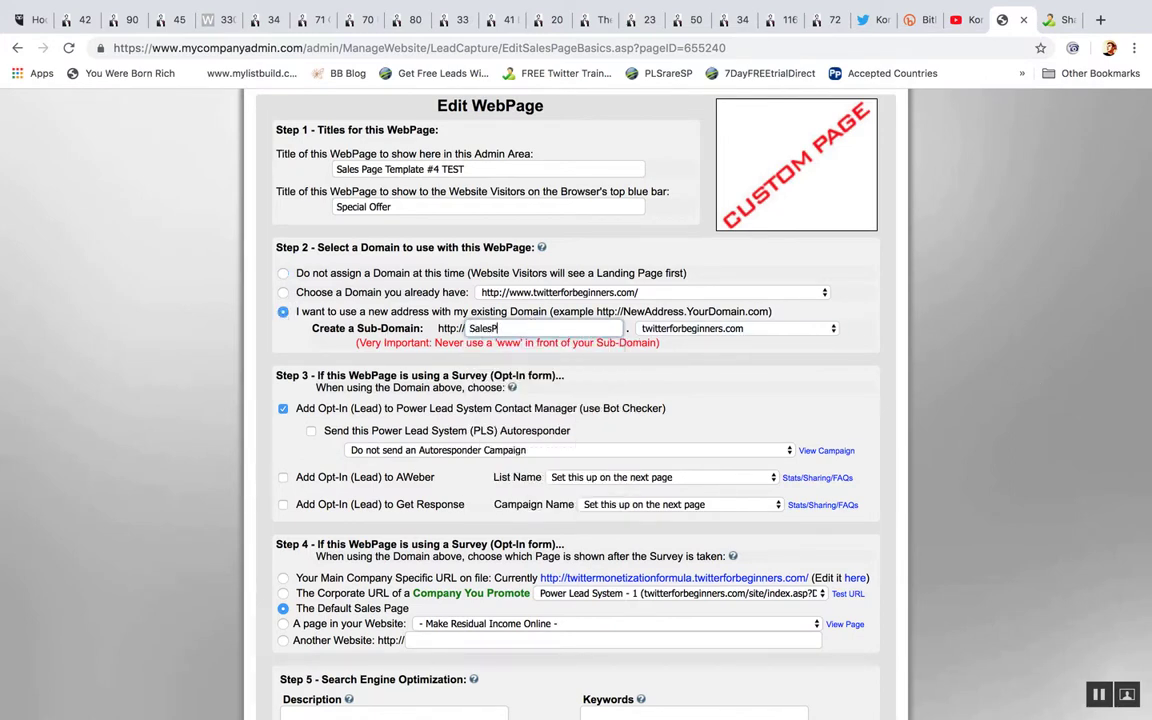
{"action": "scroll", "coordinate": [836, 369], "scroll_direction": "down", "scroll_amount": 5}
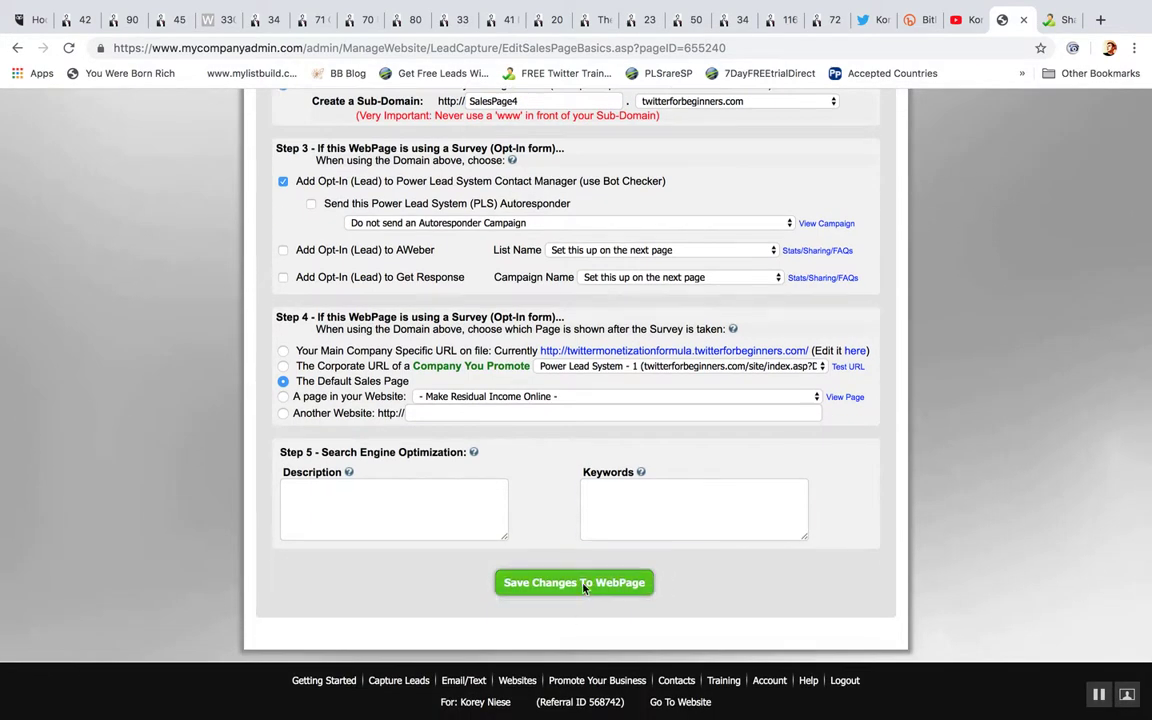
{"action": "left_click", "coordinate": [584, 586]}
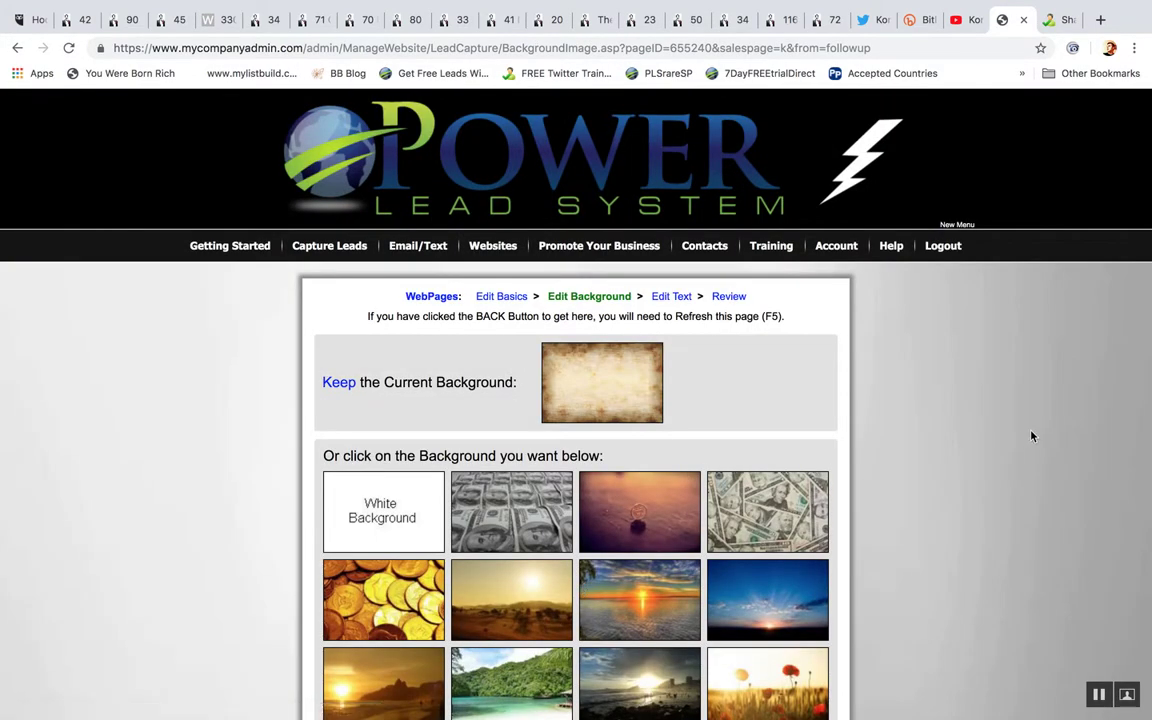
Step: Skip the background choice and open the sales page's body text for editing
{"action": "scroll", "coordinate": [1032, 436], "scroll_direction": "down", "scroll_amount": 1}
{"action": "left_click", "coordinate": [671, 264]}
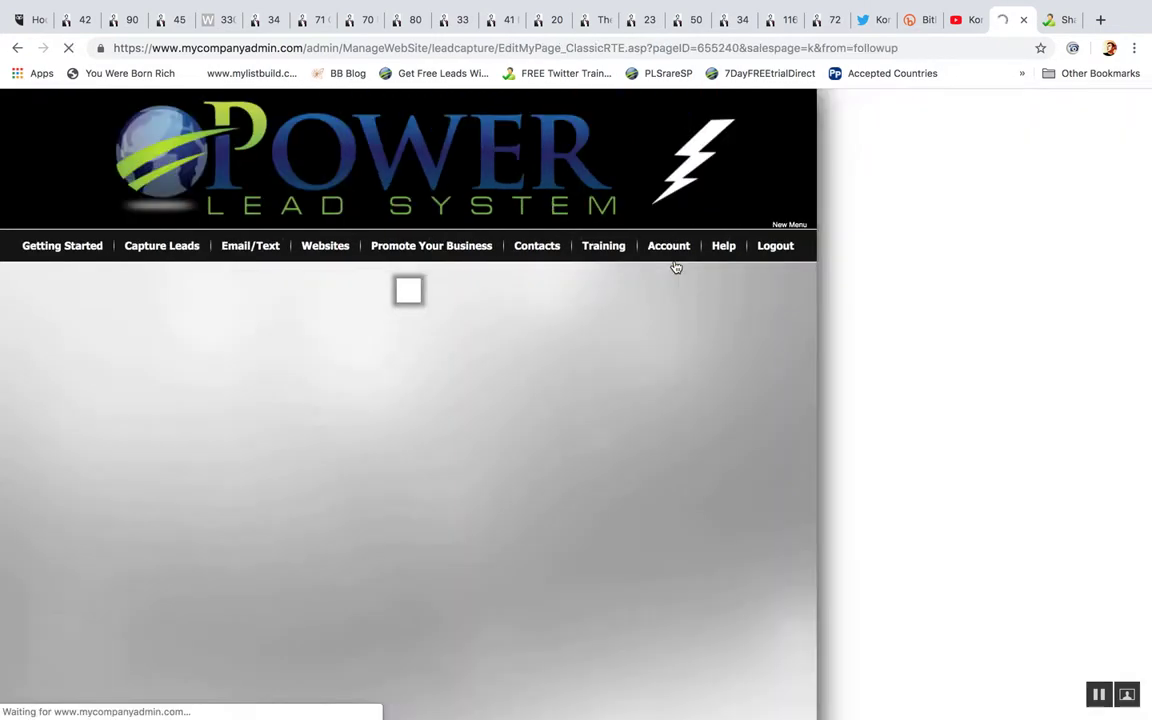
{"action": "scroll", "coordinate": [944, 540], "scroll_direction": "down", "scroll_amount": 3}
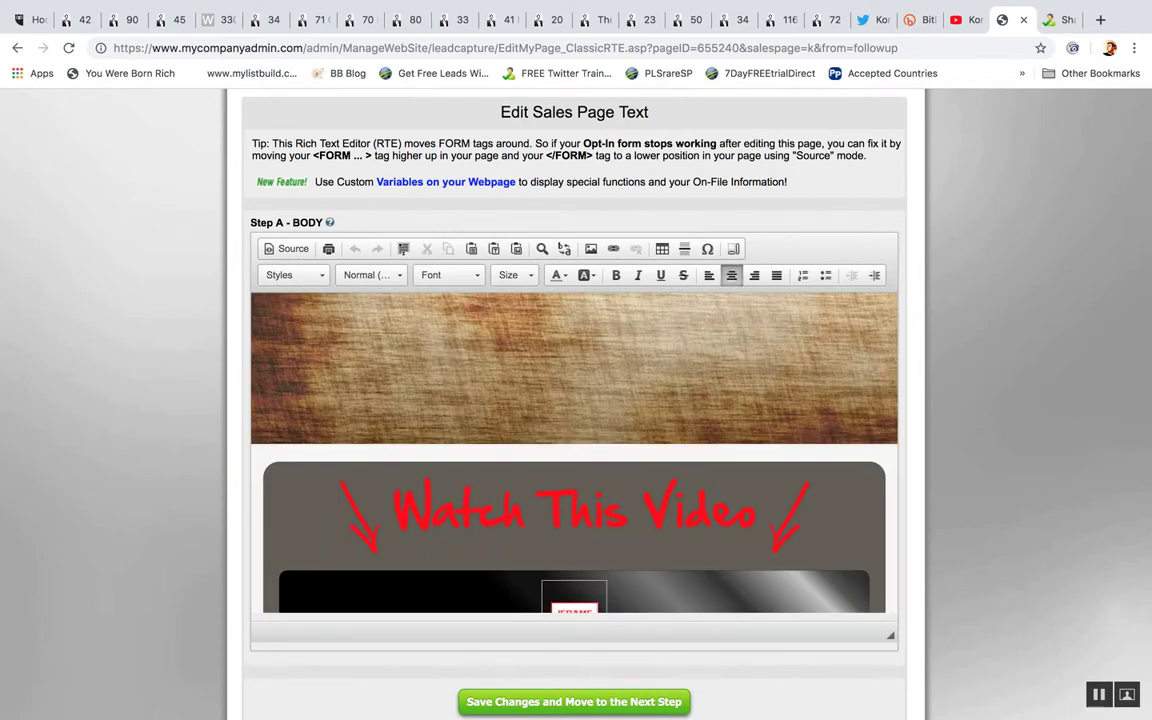
Step: Add the headline "This is Where Your Headline Would Go!" on a line above the Watch This Video graphic
{"action": "key", "text": "Return"}
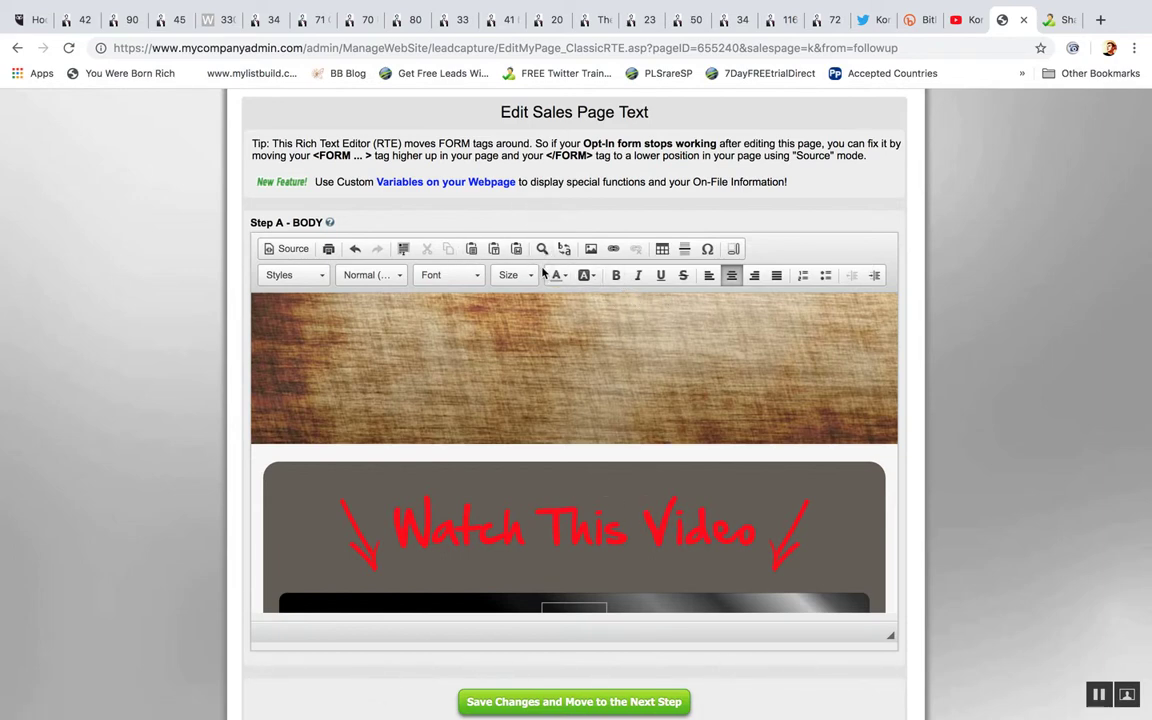
{"action": "mouse_move", "coordinate": [576, 455]}
{"action": "type", "text": "This is Where Your Hea"}
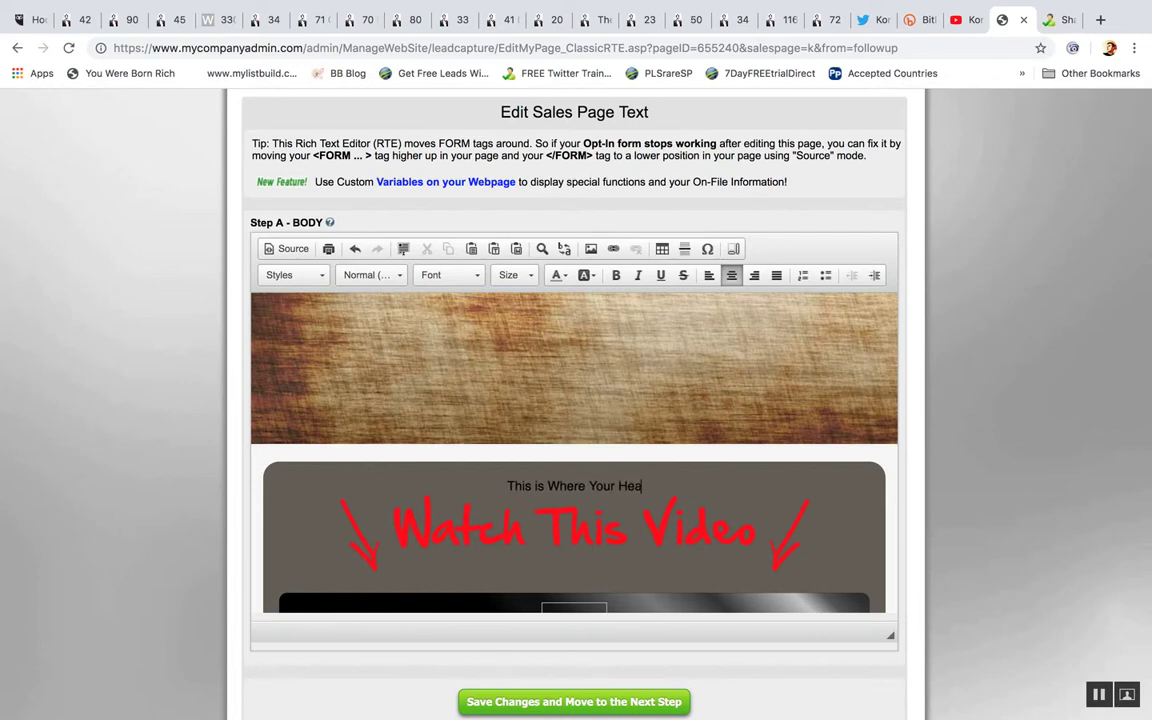
{"action": "type", "text": "dline Wou"}
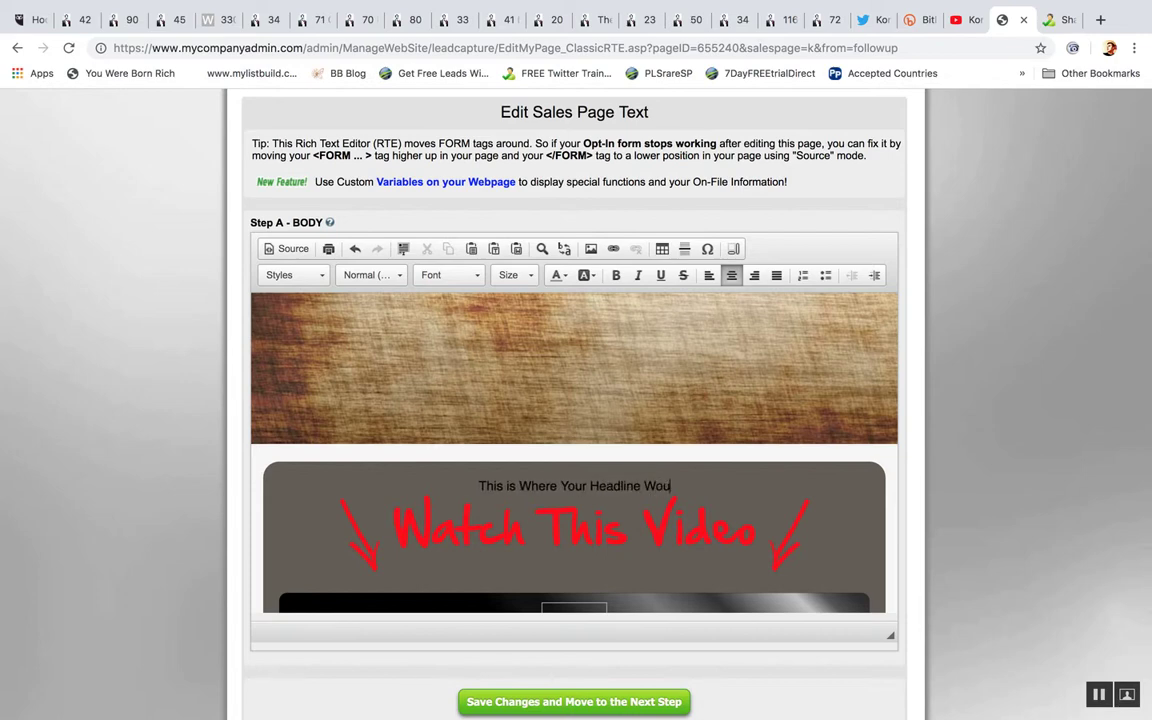
{"action": "type", "text": "ld Go!"}
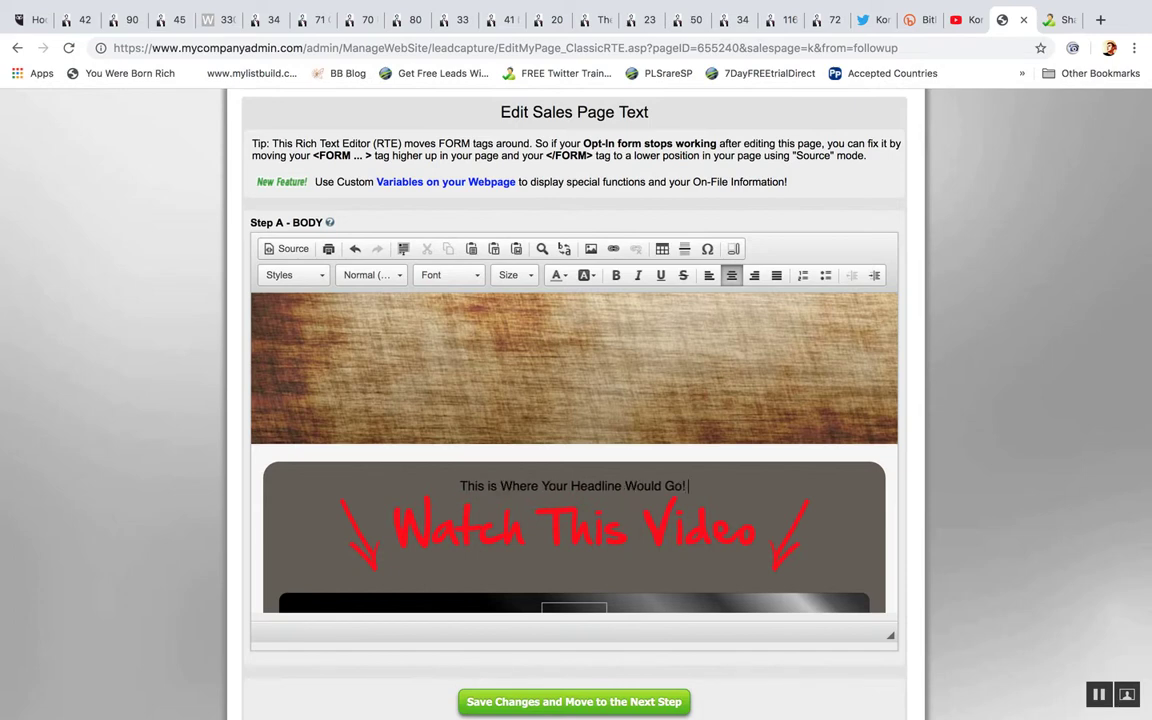
Step: Set the font size of the whole headline above the Watch This Video graphic to 36
{"action": "left_click_drag", "start_coordinate": [690, 486], "coordinate": [487, 486]}
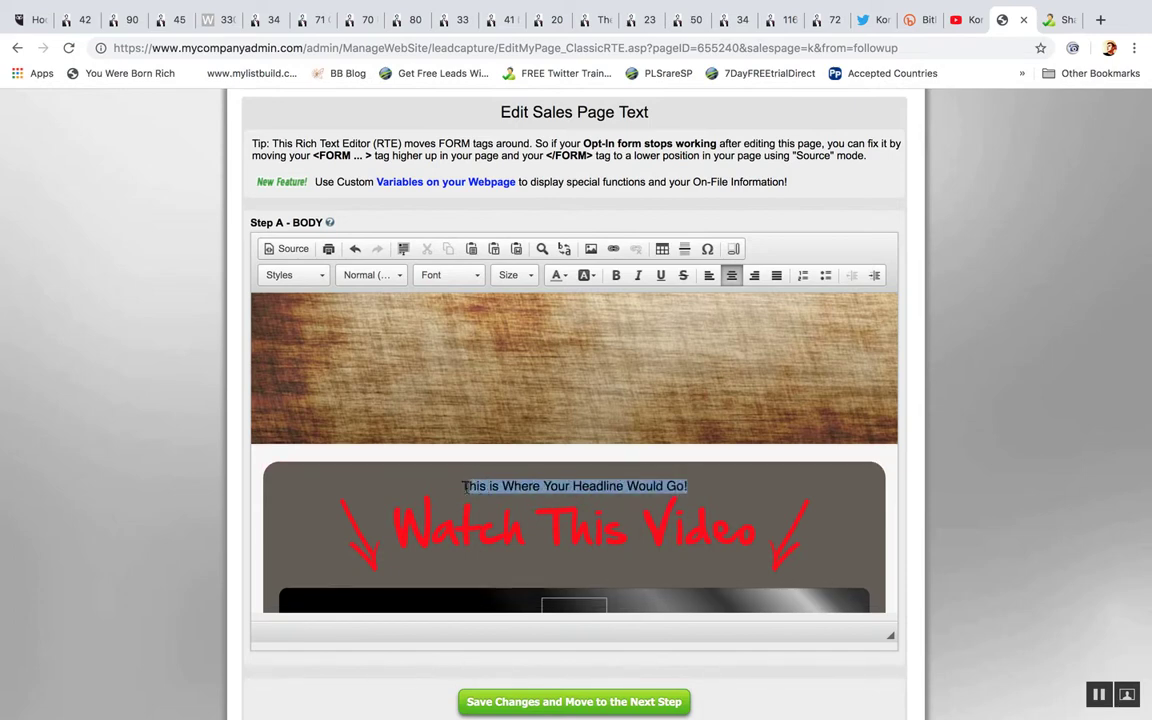
{"action": "left_click", "coordinate": [530, 276]}
{"action": "scroll", "coordinate": [537, 342], "scroll_direction": "down", "scroll_amount": 5}
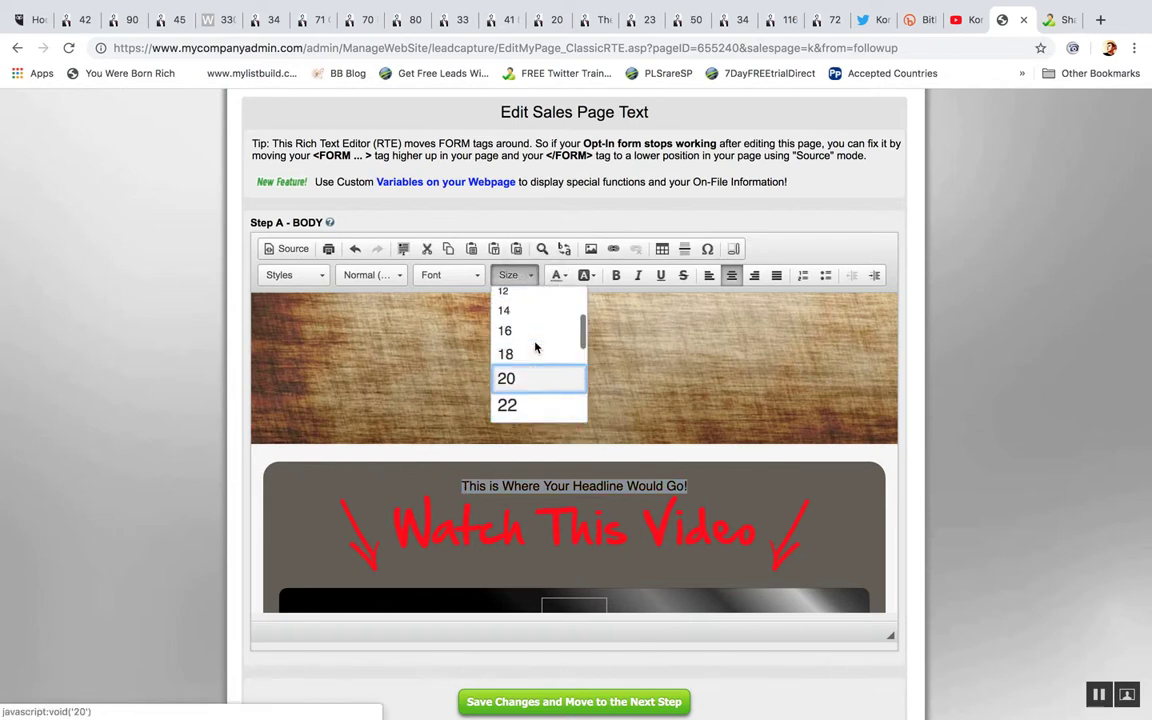
{"action": "scroll", "coordinate": [537, 348], "scroll_direction": "down", "scroll_amount": 3}
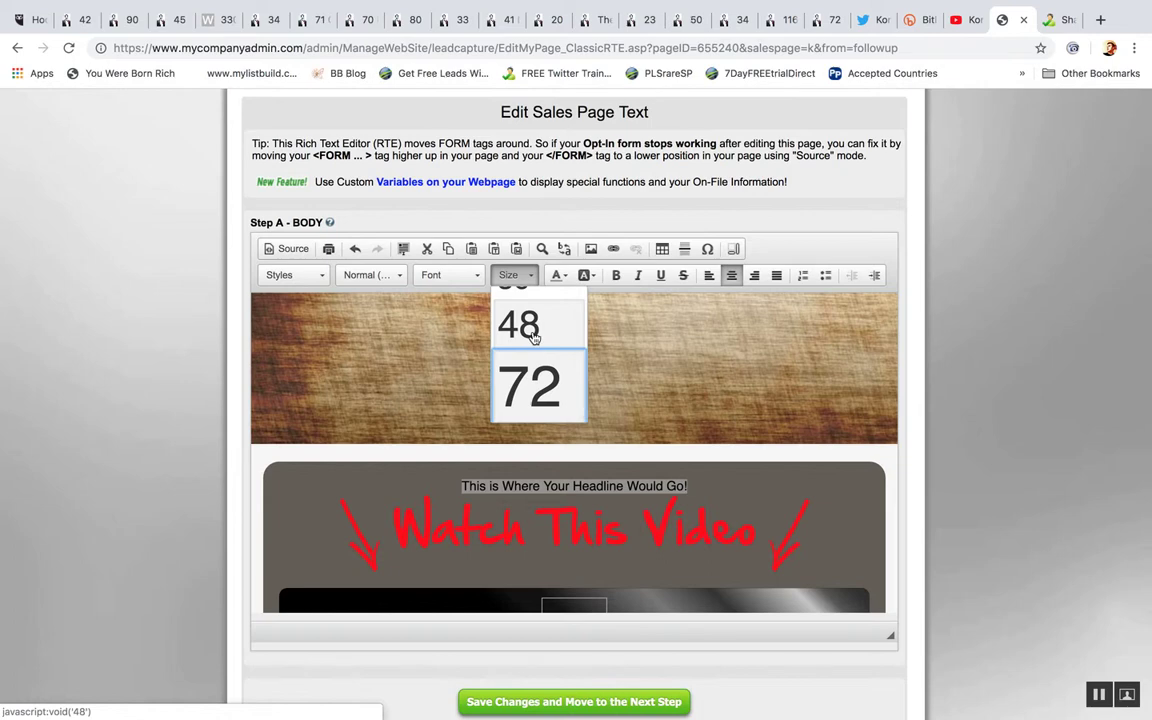
{"action": "scroll", "coordinate": [528, 326], "scroll_direction": "up", "scroll_amount": 1}
{"action": "left_click", "coordinate": [527, 308]}
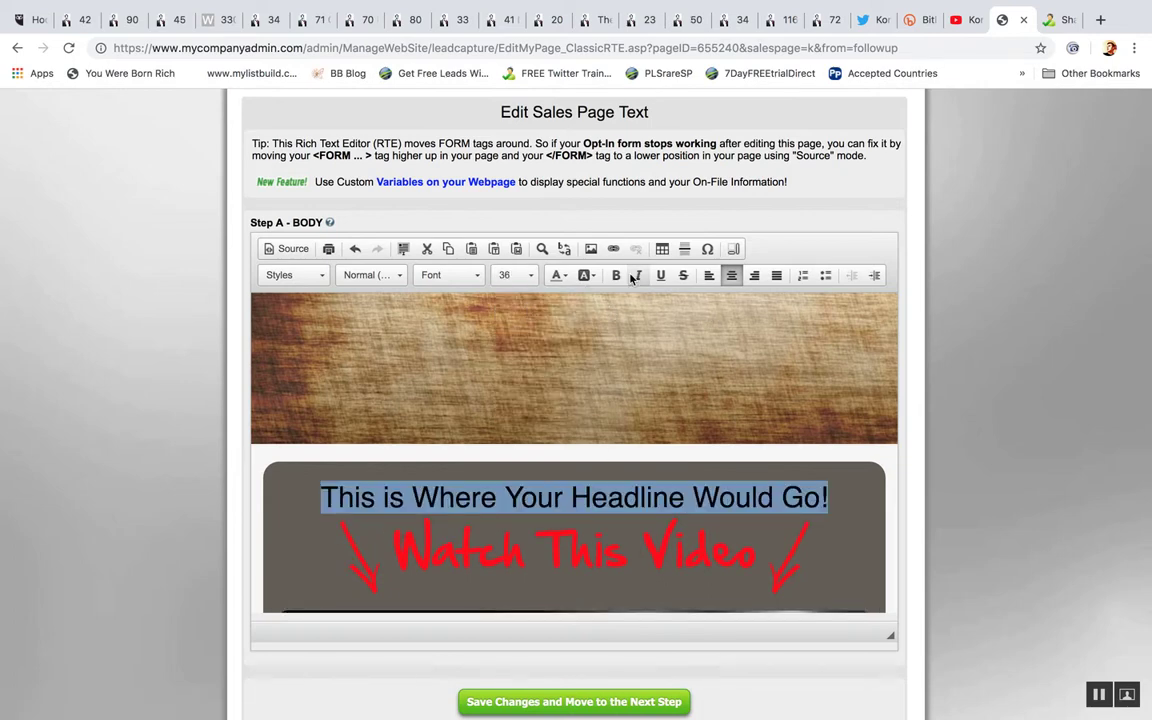
Step: Change the headline's text color to white
{"action": "left_click", "coordinate": [567, 279]}
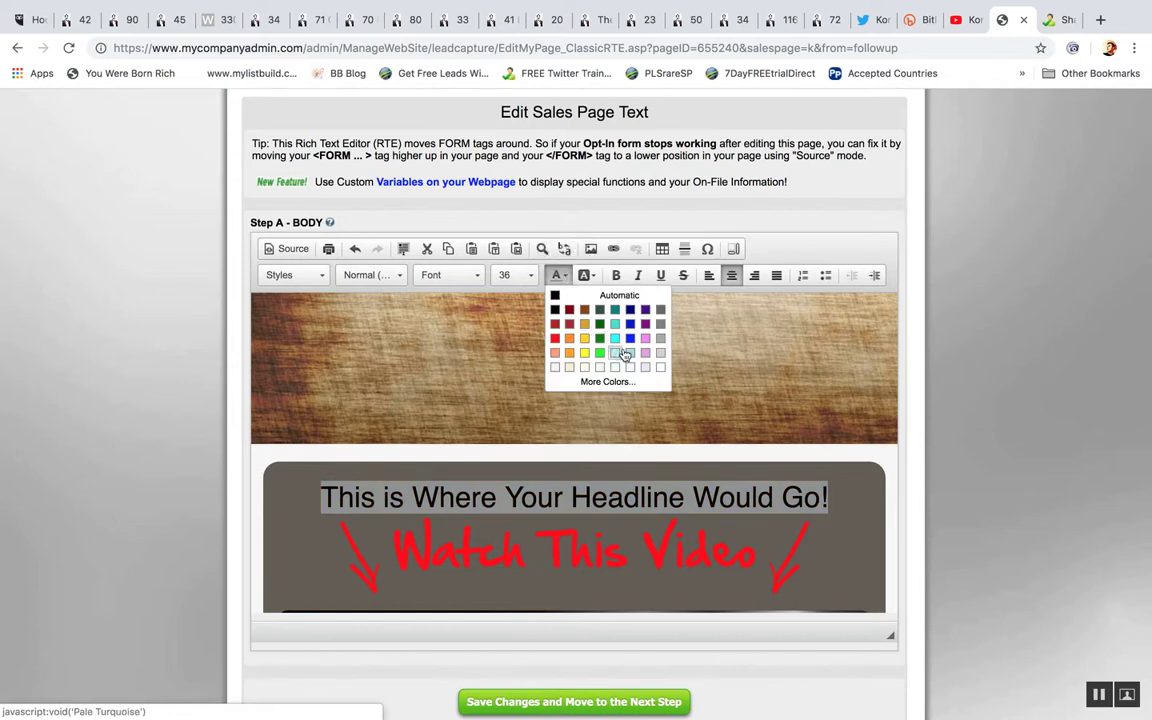
{"action": "left_click", "coordinate": [661, 370]}
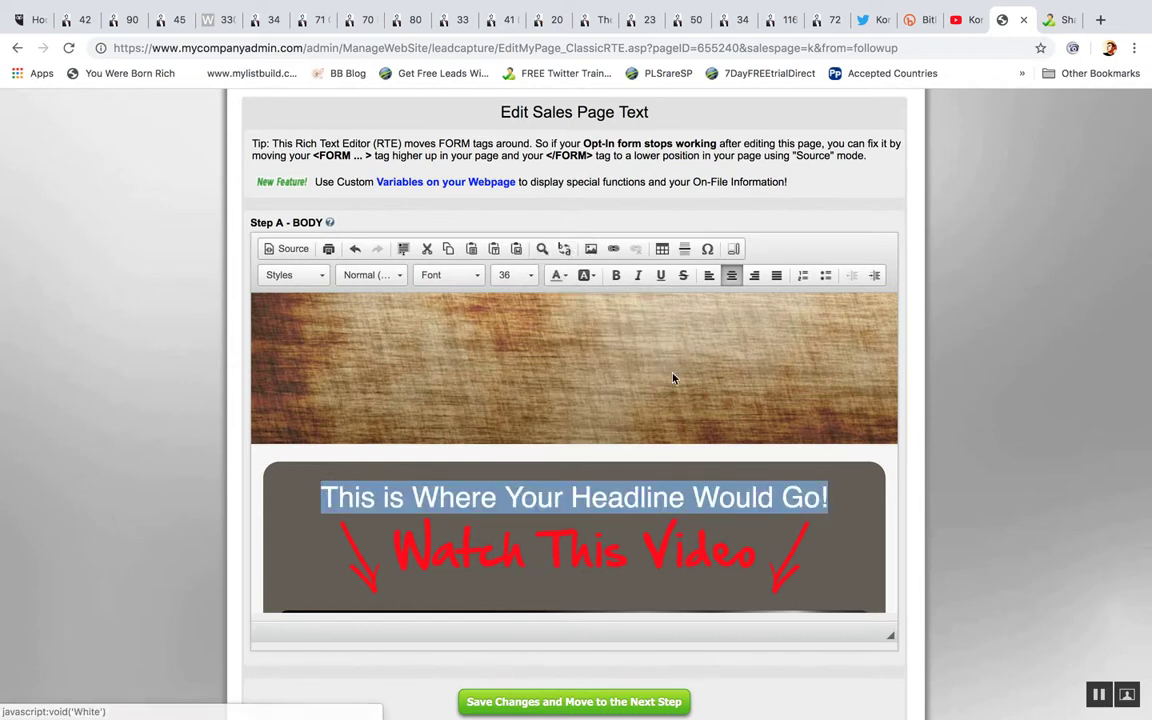
{"action": "left_click", "coordinate": [717, 468]}
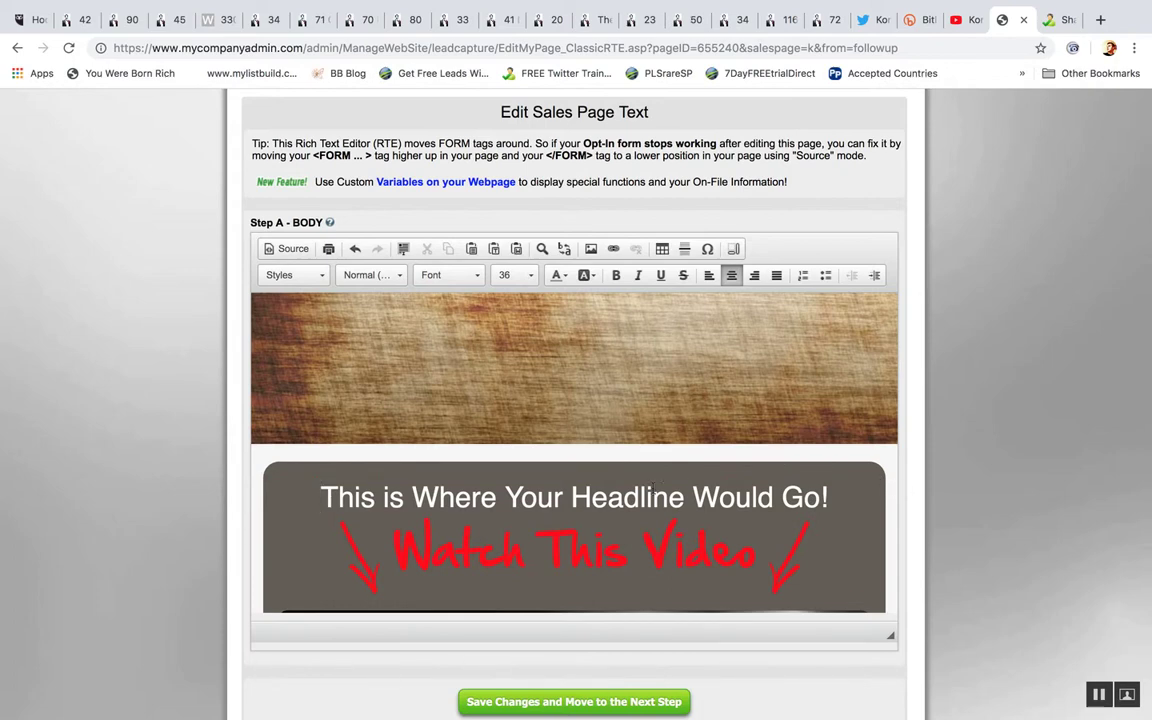
Step: Make the whole headline "This is Where Your Headline Would Go!" bold
{"action": "triple_click", "coordinate": [653, 488]}
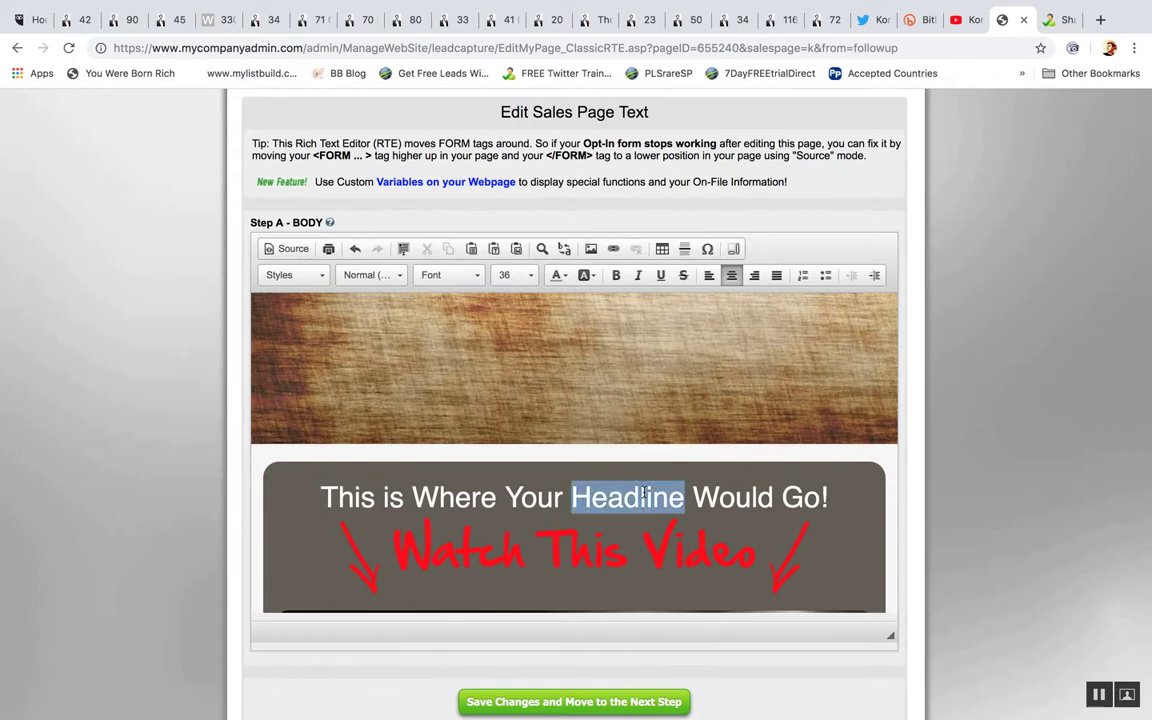
{"action": "left_click", "coordinate": [617, 277]}
{"action": "left_click", "coordinate": [894, 478]}
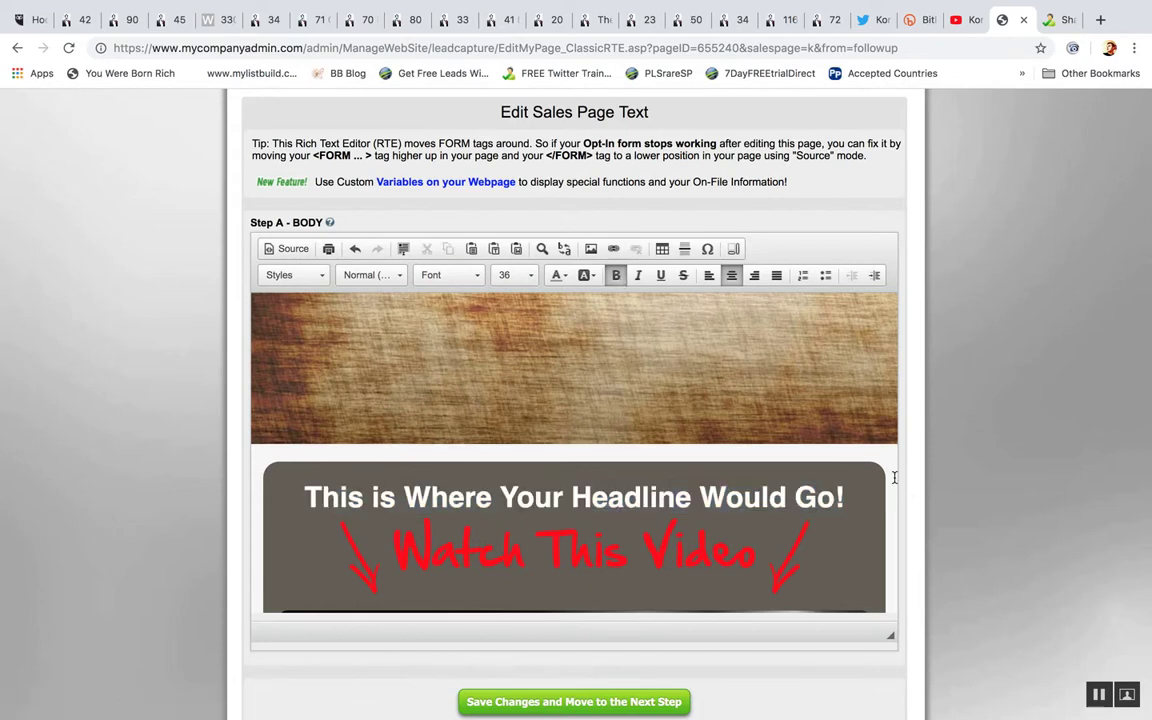
Step: Look through the page body from the headline and Watch This Video graphic down to the last video frame
{"action": "scroll", "coordinate": [904, 484], "scroll_direction": "down", "scroll_amount": 1}
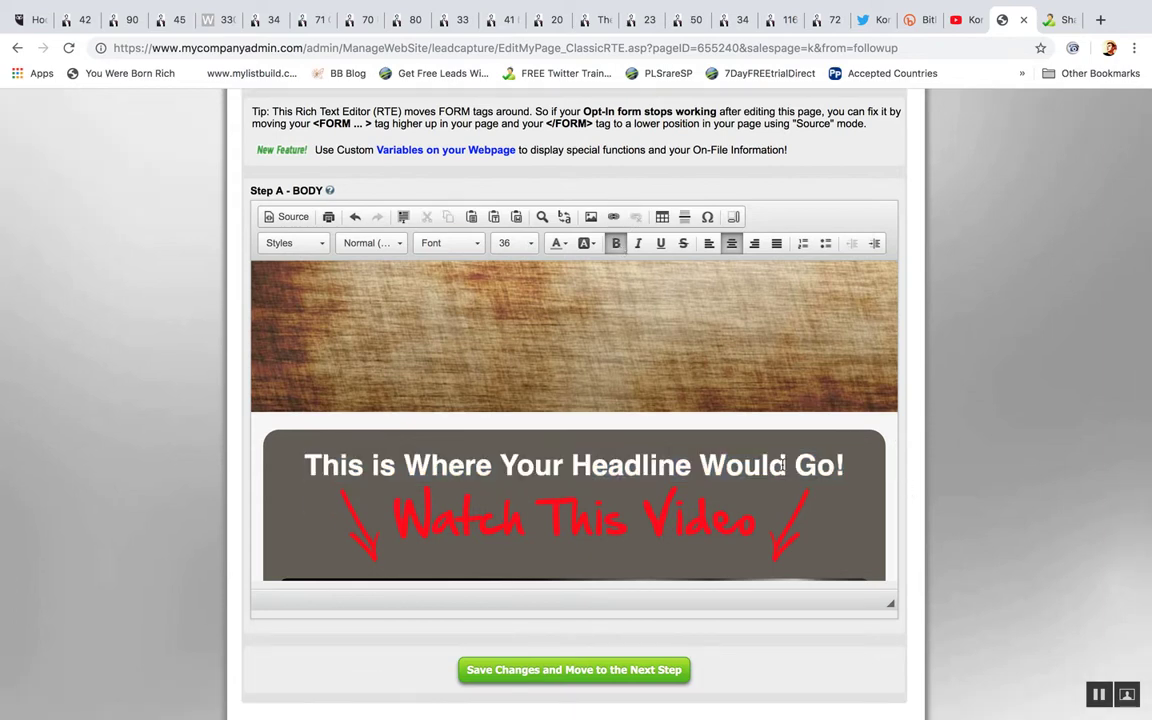
{"action": "left_click", "coordinate": [615, 478]}
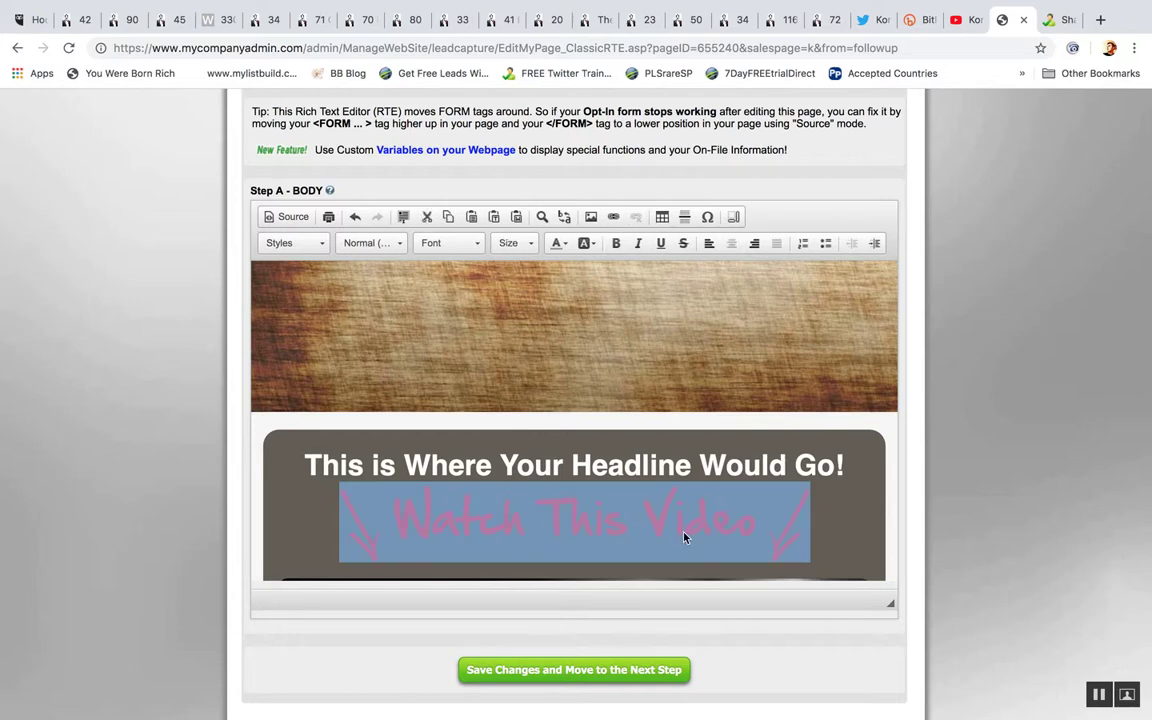
{"action": "left_click", "coordinate": [856, 491]}
{"action": "scroll", "coordinate": [856, 491], "scroll_direction": "down", "scroll_amount": 4}
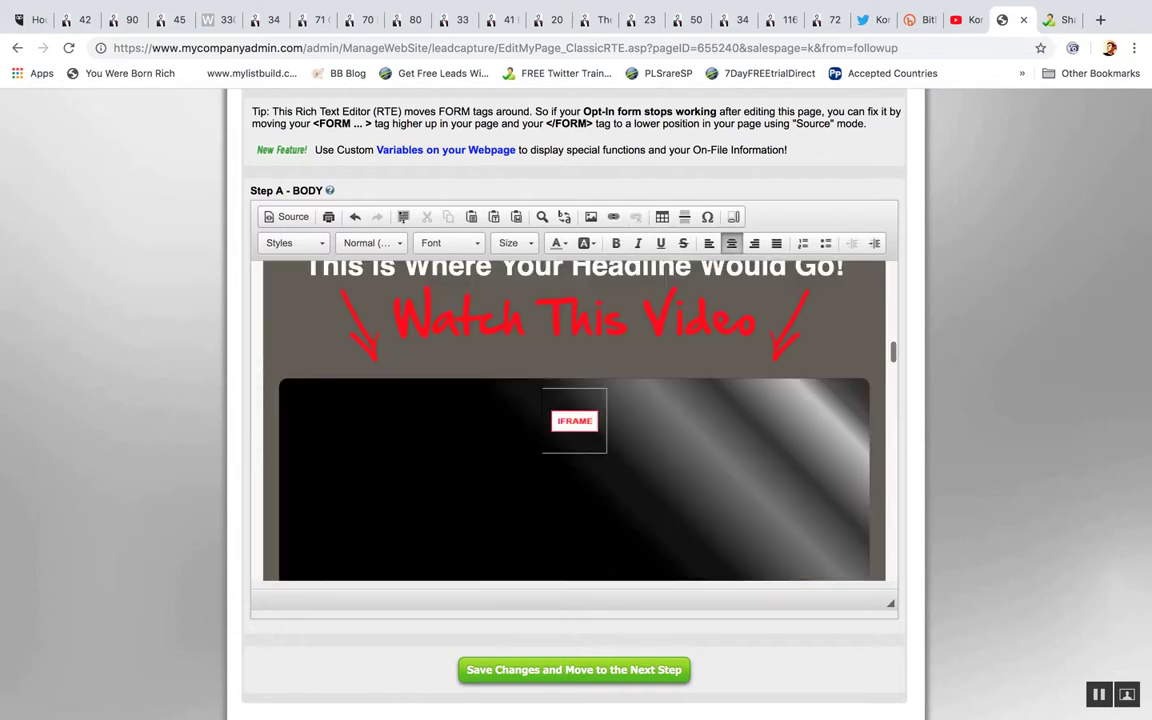
{"action": "left_click", "coordinate": [726, 335]}
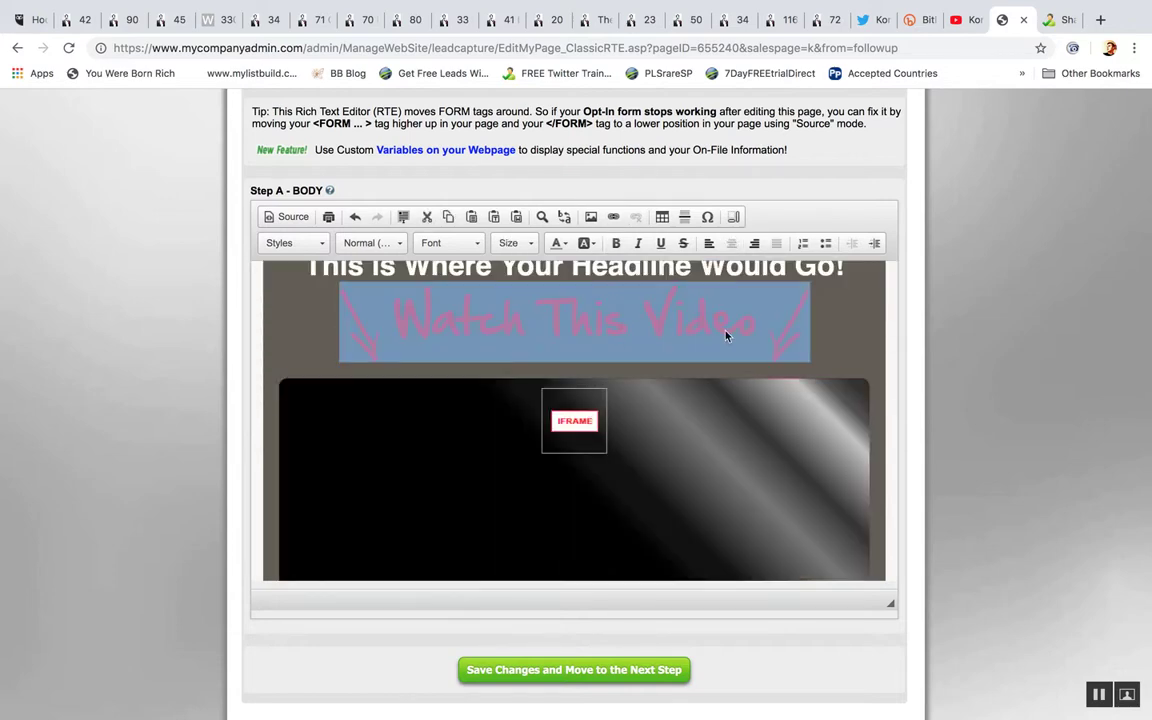
{"action": "key", "text": "Down"}
{"action": "key", "text": "Down"}
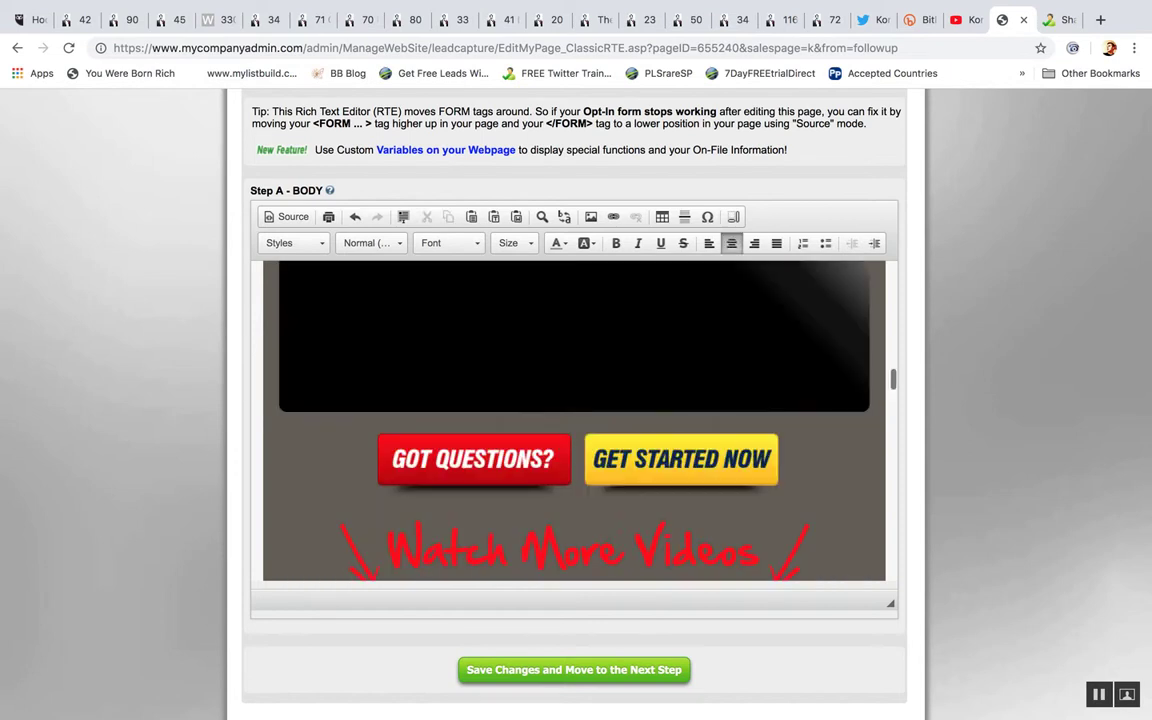
{"action": "scroll", "coordinate": [699, 393], "scroll_direction": "down", "scroll_amount": 5}
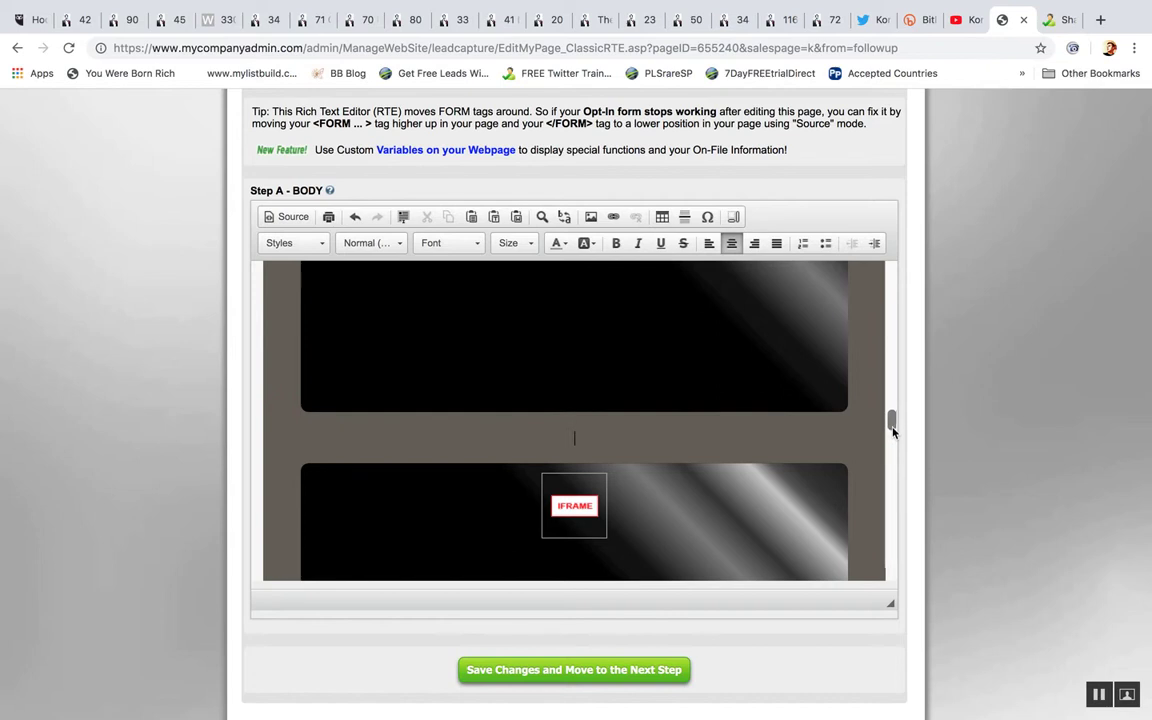
{"action": "scroll", "coordinate": [892, 430], "scroll_direction": "down", "scroll_amount": 2}
{"action": "left_click_drag", "start_coordinate": [893, 429], "coordinate": [897, 557]}
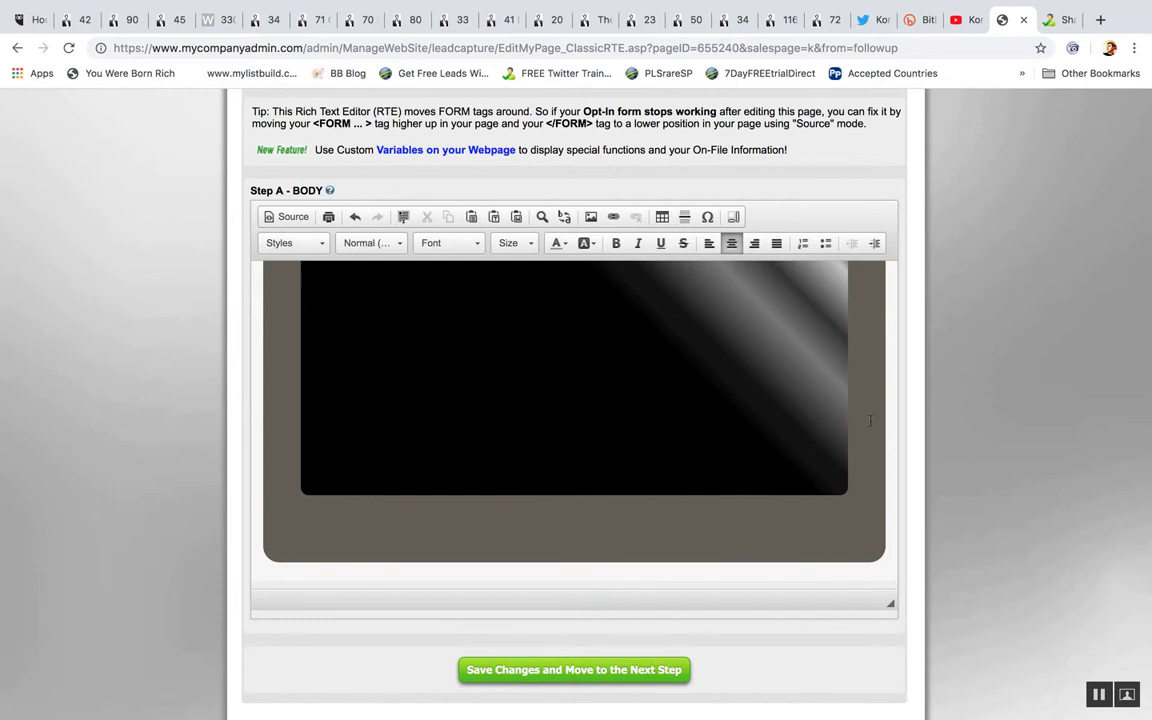
Step: Review the video frames from the page's end back up to the Watch More Videos graphic and the two call-to-action buttons
{"action": "key", "text": "ctrl+v"}
{"action": "key", "text": "ctrl+z"}
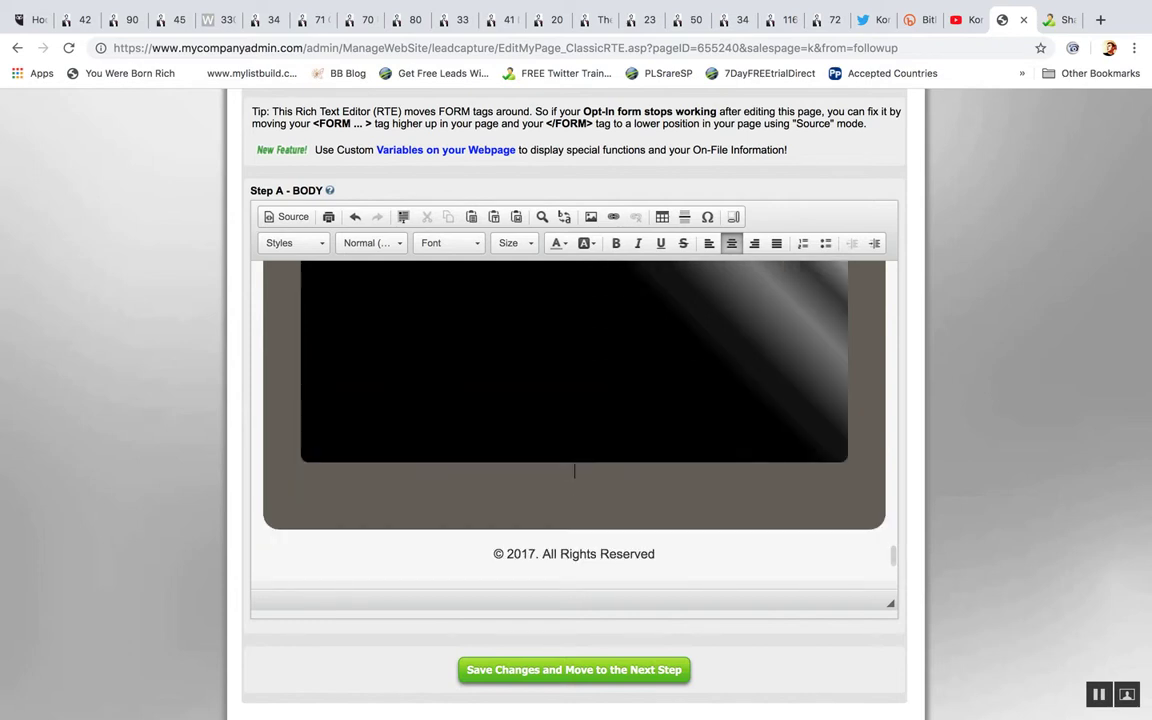
{"action": "key", "text": "ctrl+v"}
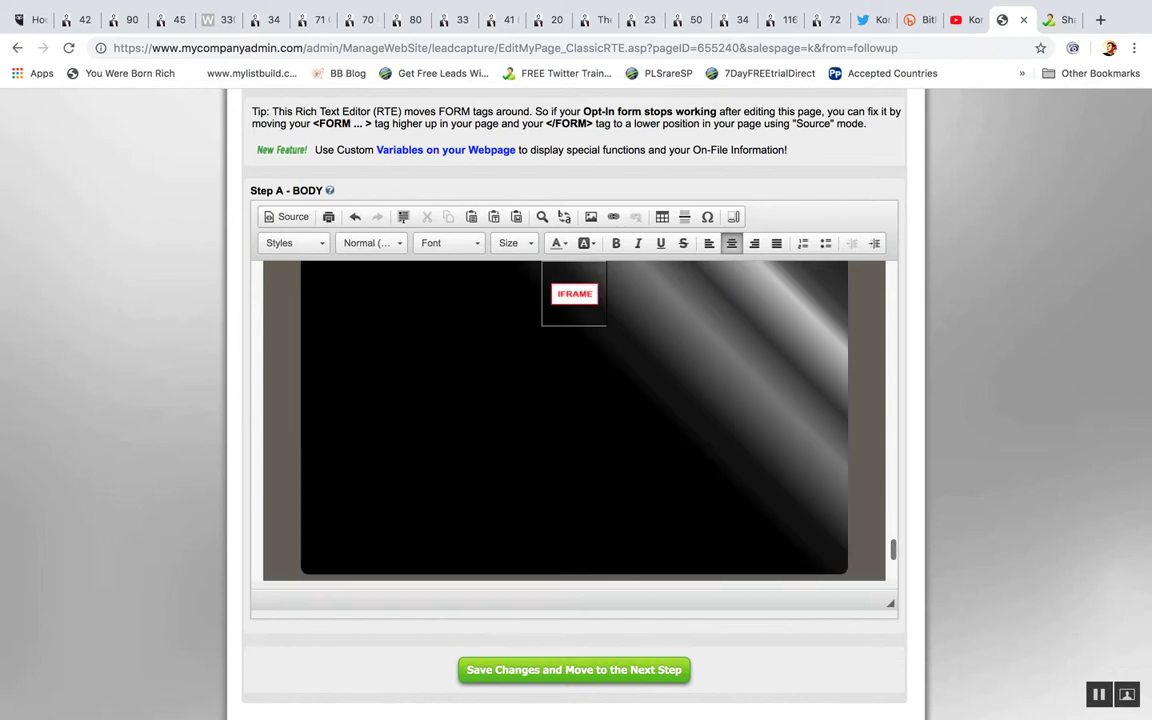
{"action": "key", "text": "Delete"}
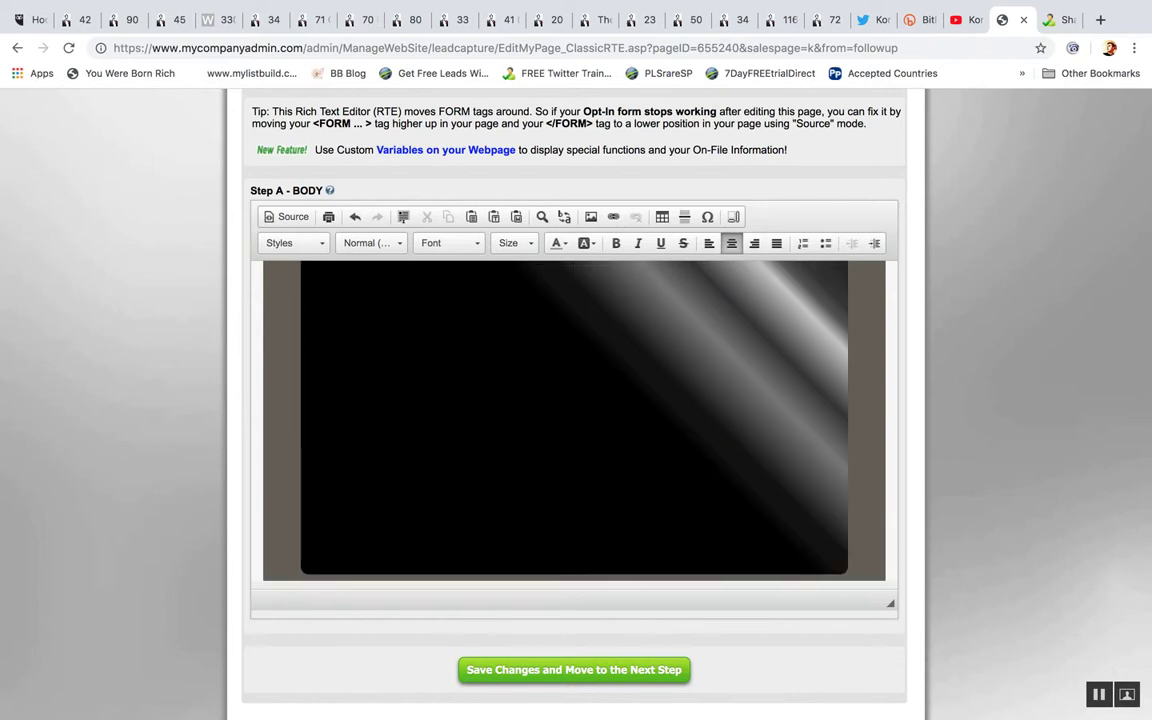
{"action": "left_click", "coordinate": [575, 542]}
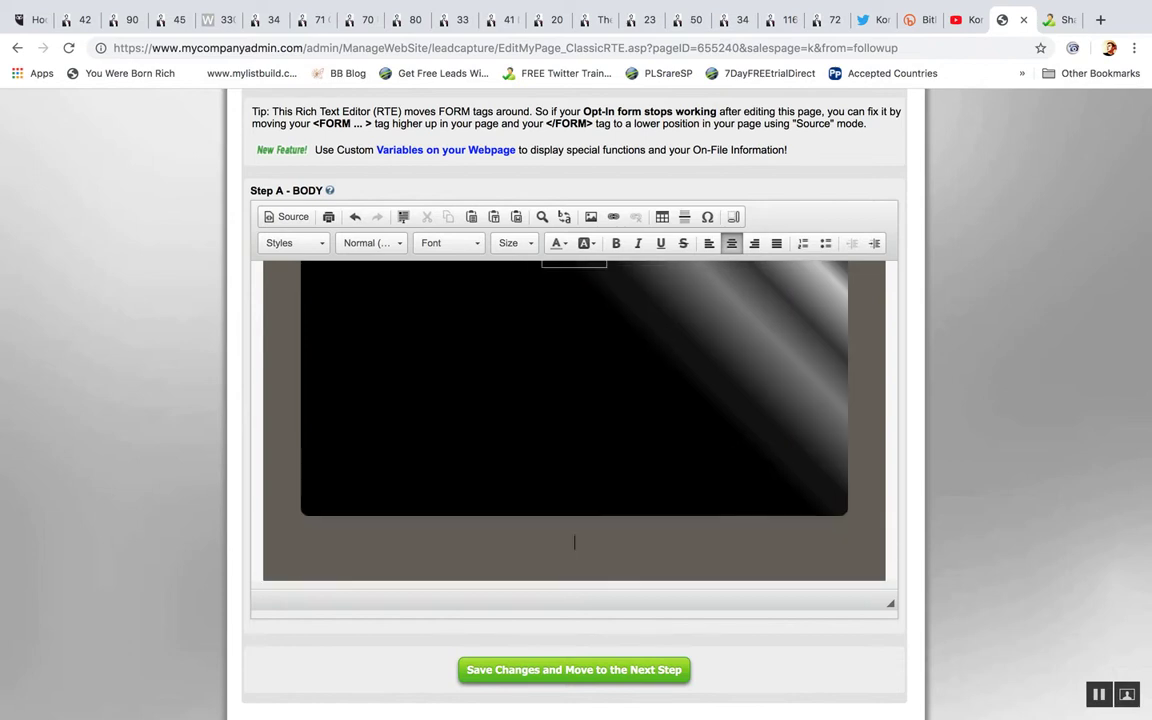
{"action": "key", "text": "ctrl+z"}
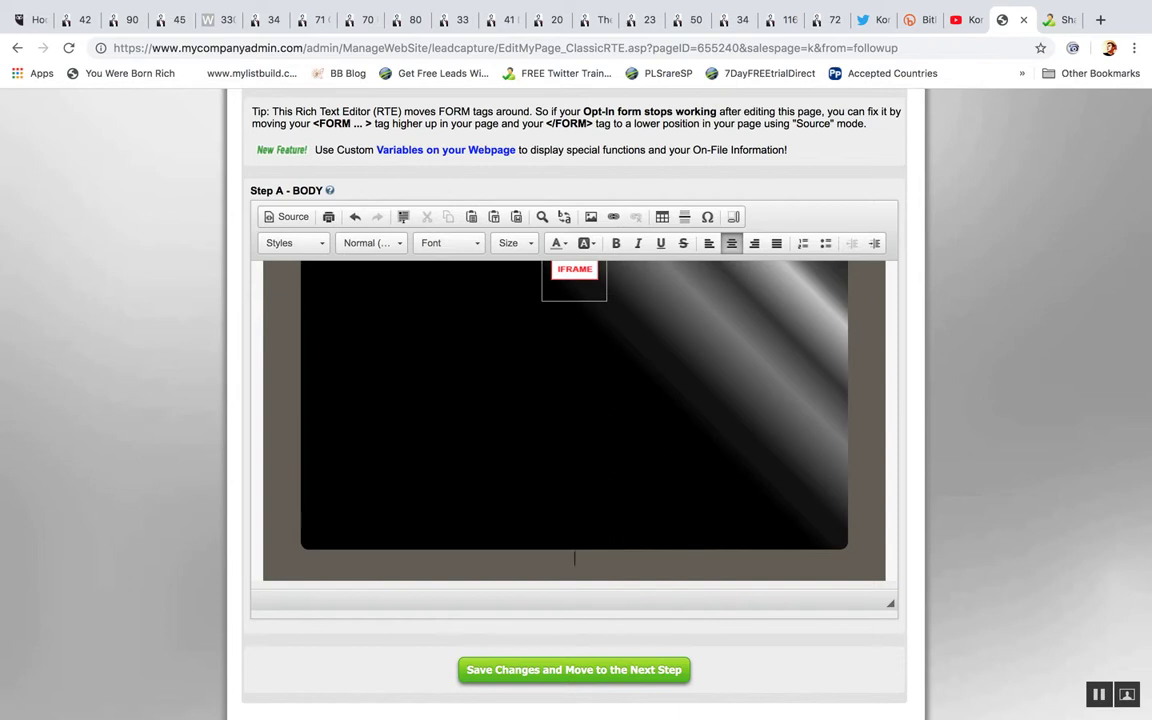
{"action": "key", "text": "Delete"}
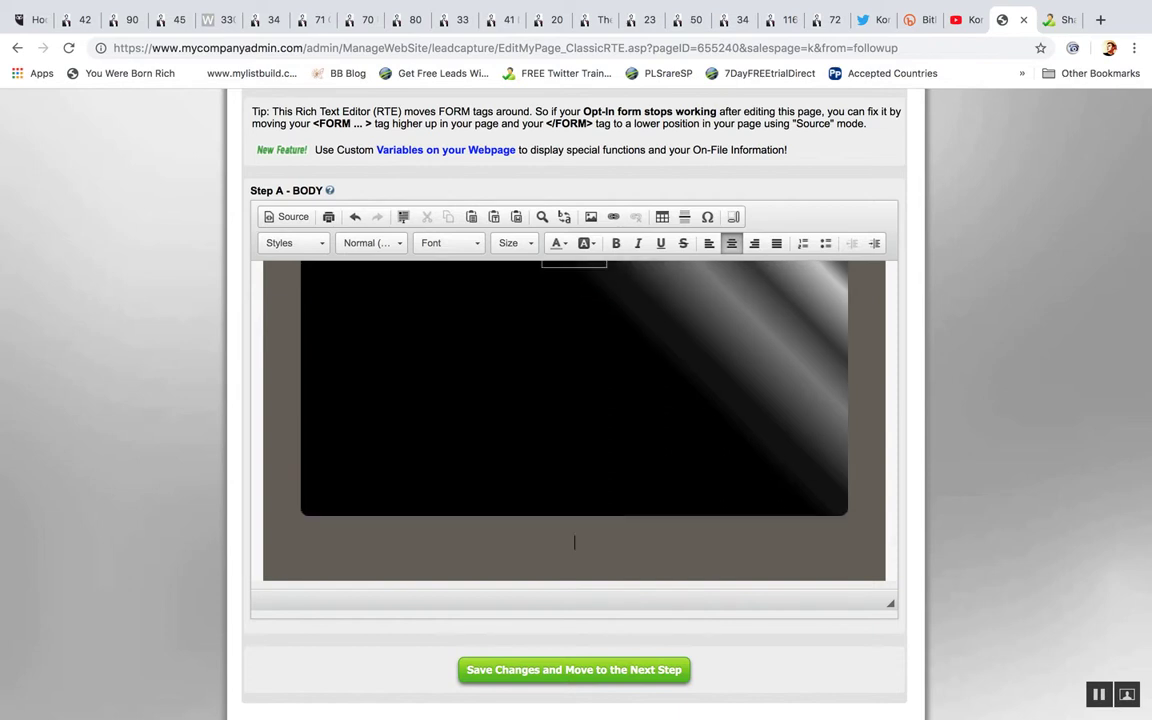
{"action": "key", "text": "ctrl+z"}
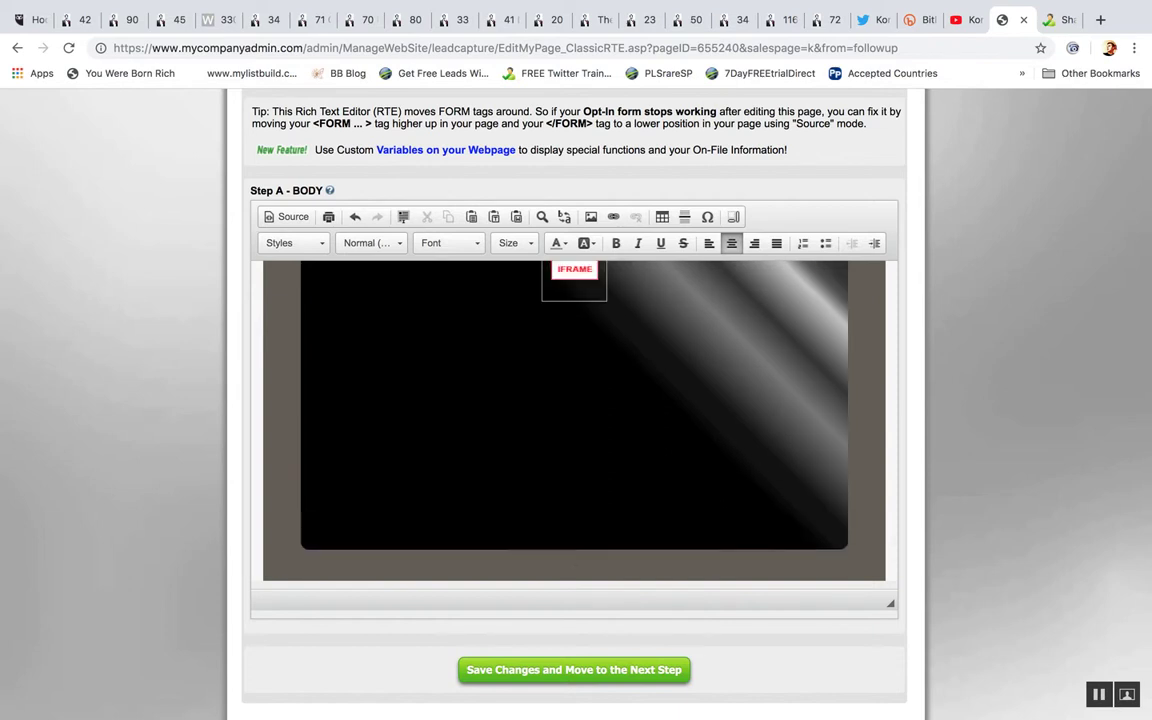
{"action": "key", "text": "Up"}
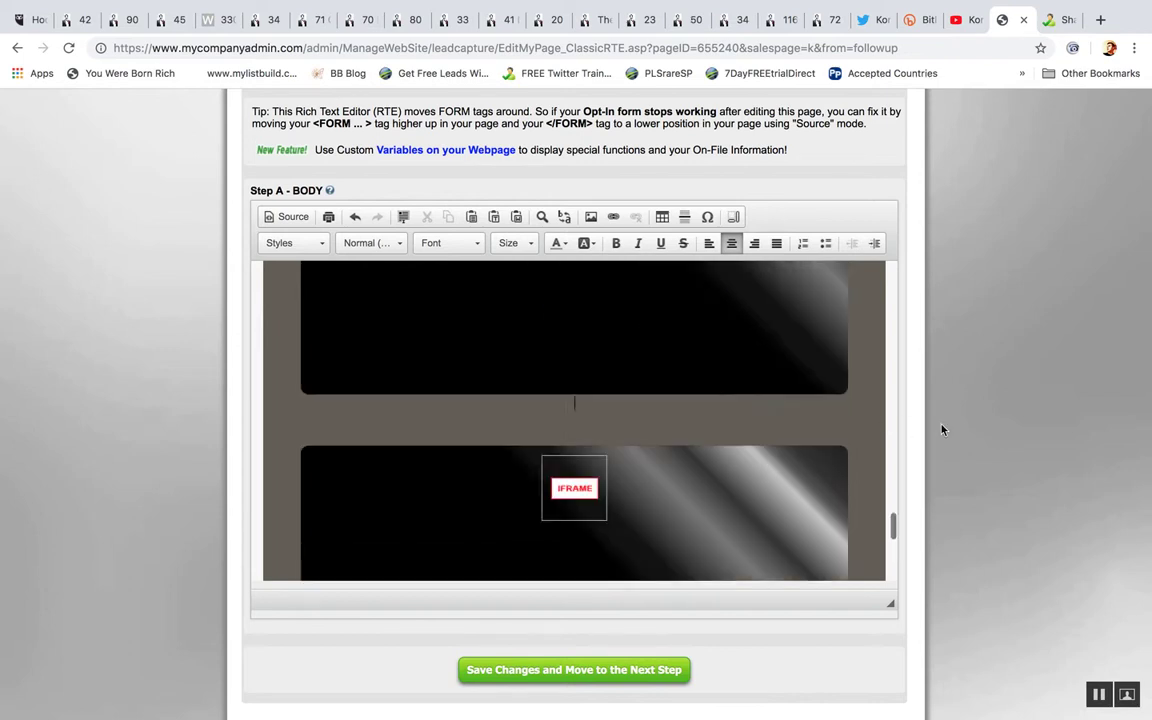
{"action": "scroll", "coordinate": [893, 440], "scroll_direction": "up", "scroll_amount": 2}
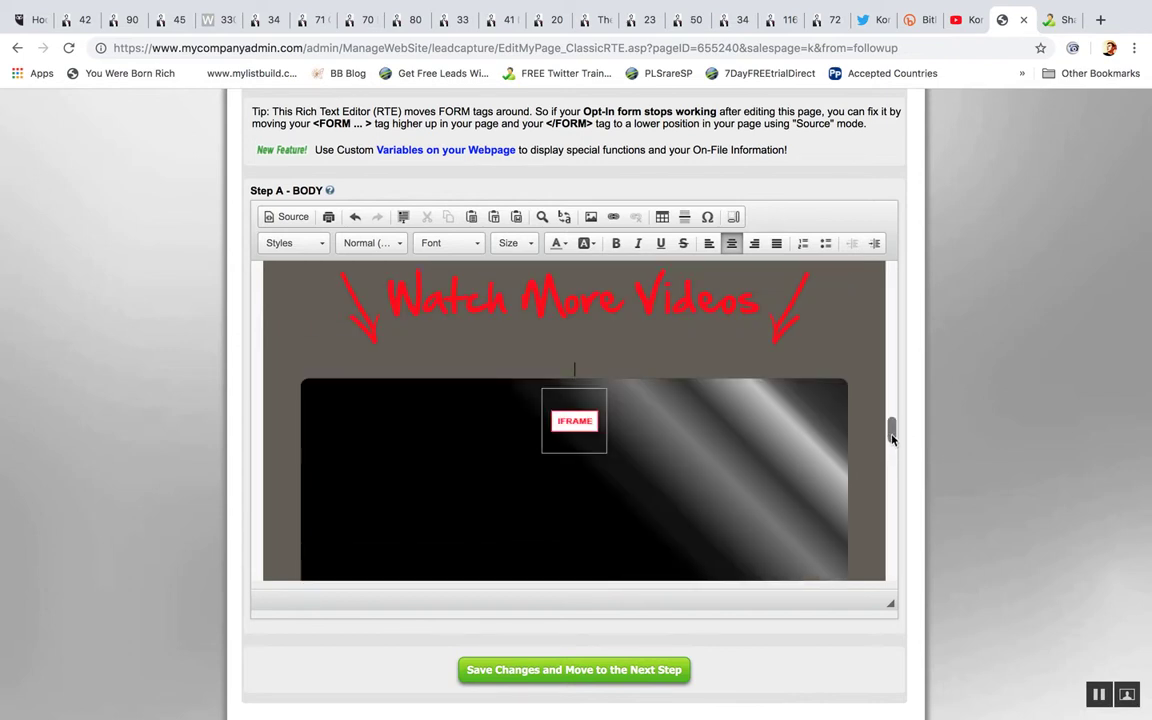
{"action": "scroll", "coordinate": [888, 424], "scroll_direction": "down", "scroll_amount": 3}
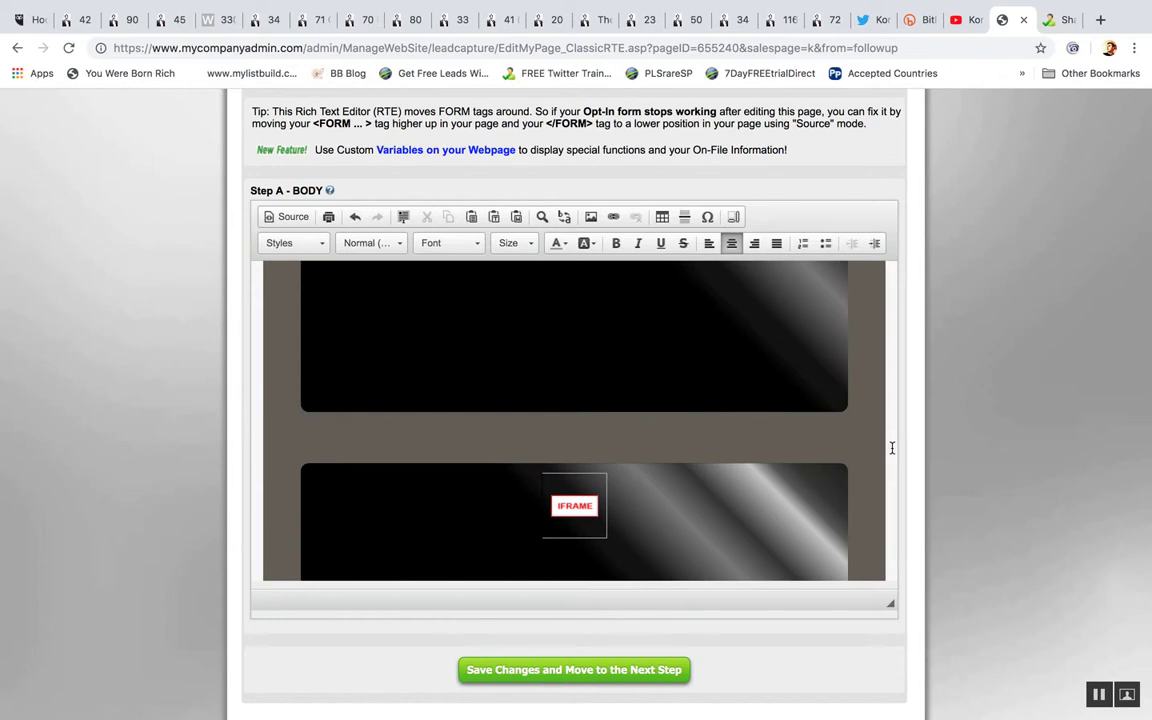
{"action": "scroll", "coordinate": [890, 424], "scroll_direction": "up", "scroll_amount": 5}
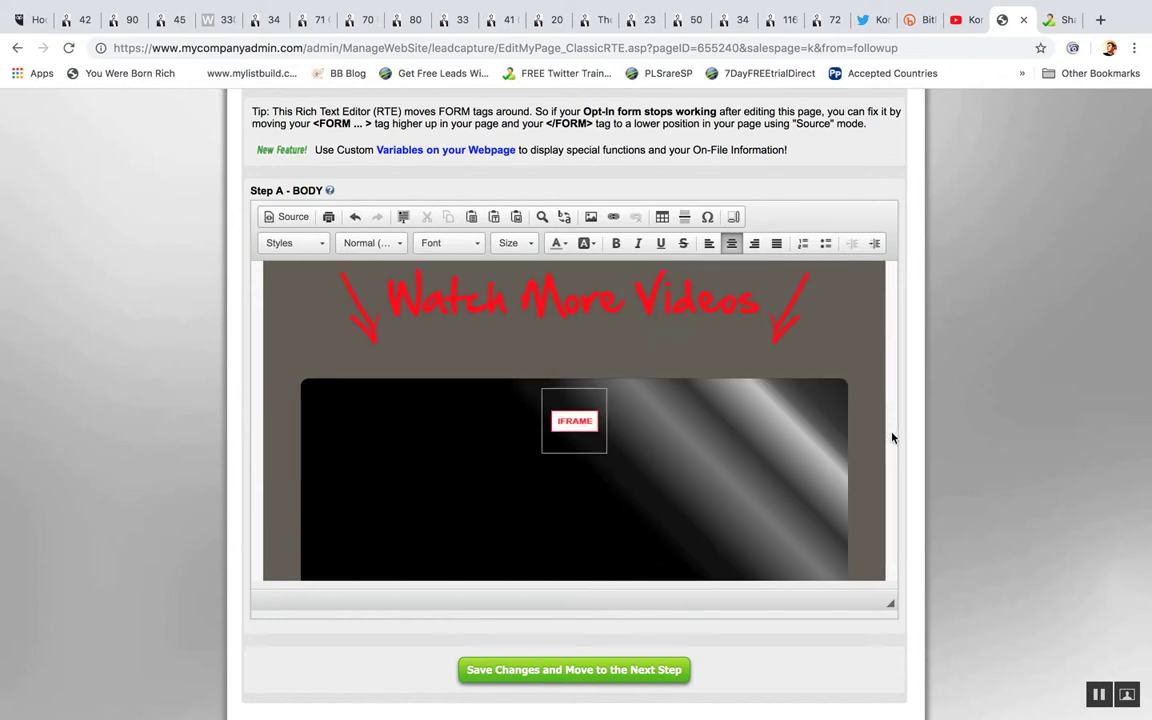
{"action": "scroll", "coordinate": [890, 420], "scroll_direction": "down", "scroll_amount": 5}
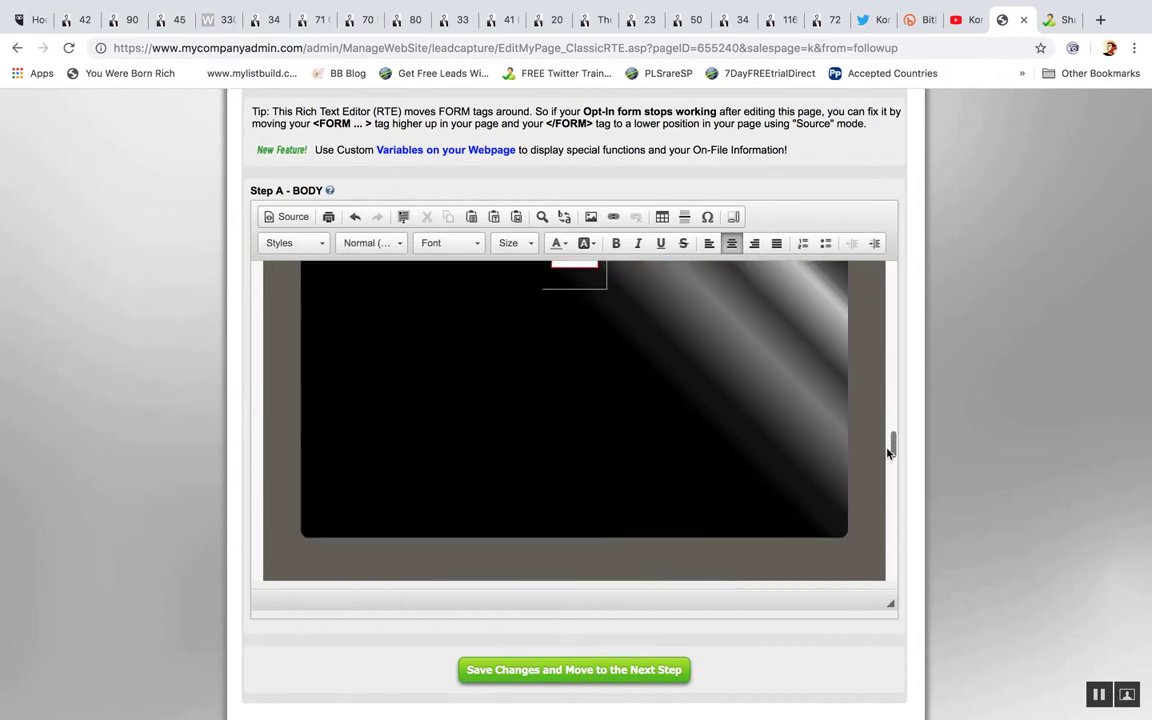
{"action": "left_click_drag", "start_coordinate": [888, 497], "coordinate": [892, 420]}
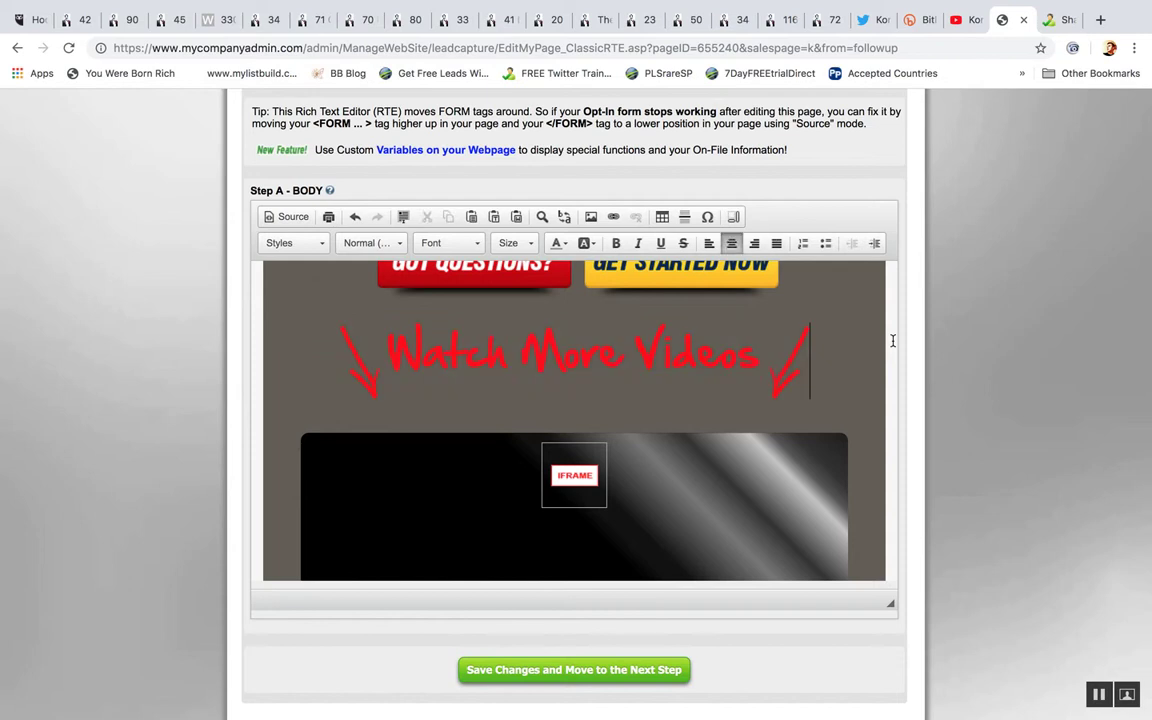
{"action": "scroll", "coordinate": [571, 309], "scroll_direction": "up", "scroll_amount": 3}
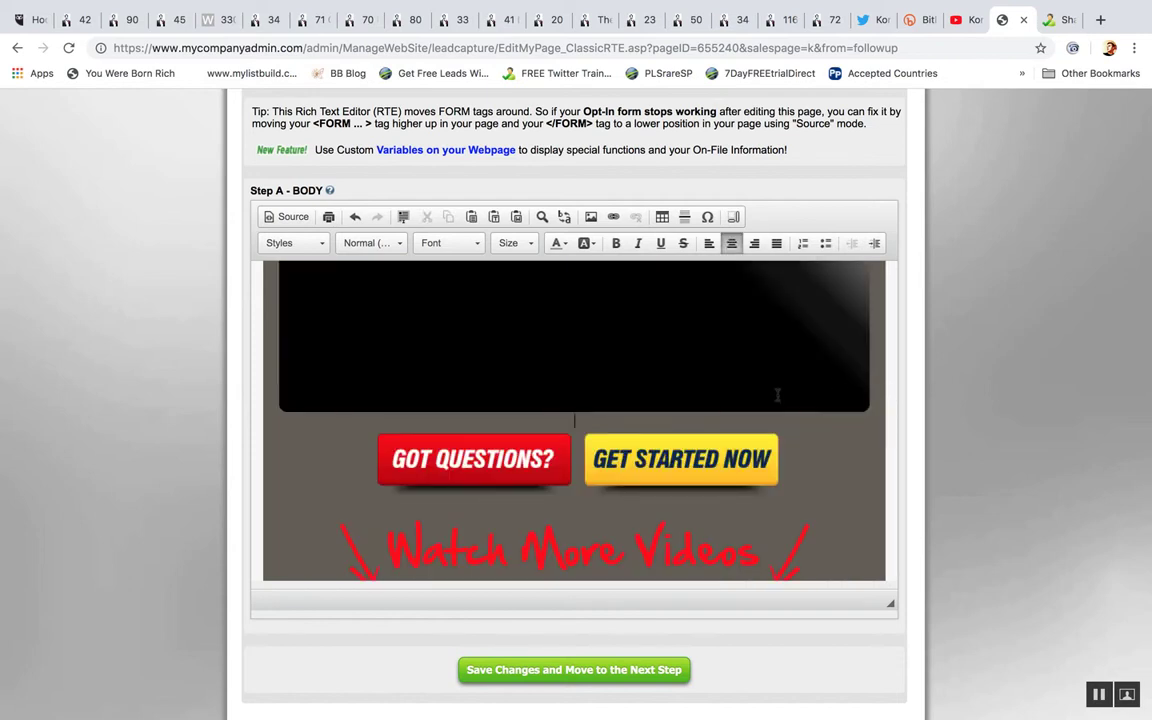
{"action": "left_click", "coordinate": [573, 488]}
{"action": "left_click", "coordinate": [663, 458]}
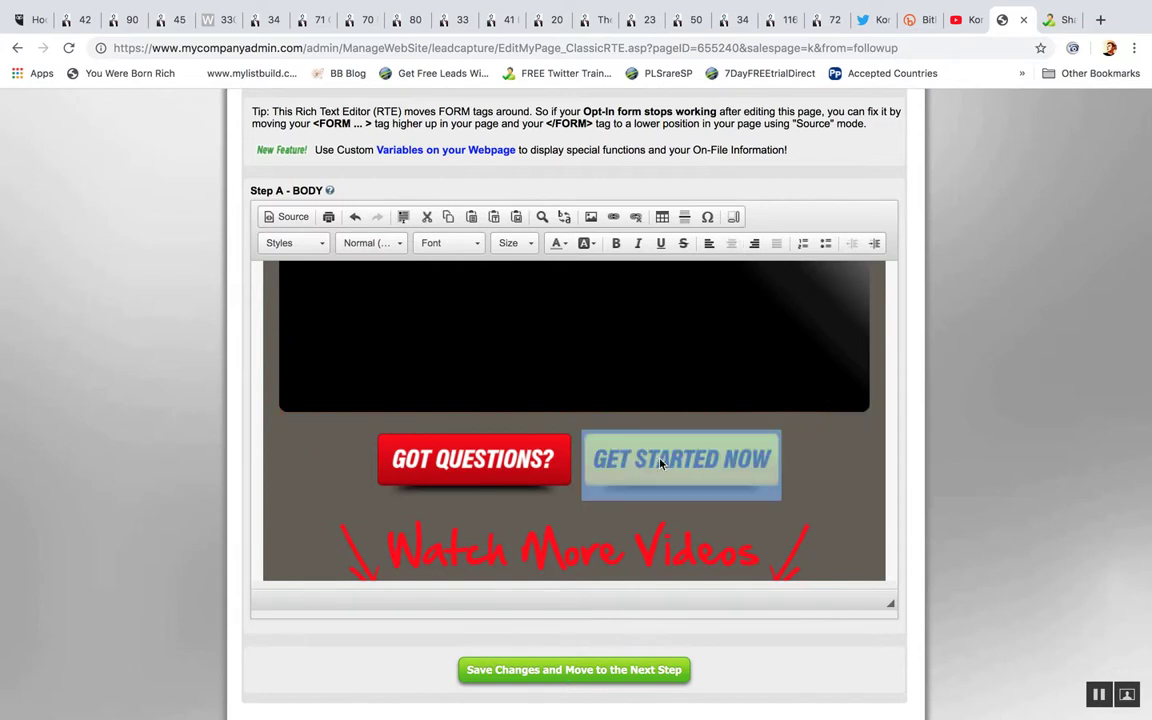
{"action": "left_click", "coordinate": [490, 458]}
{"action": "left_click", "coordinate": [680, 458]}
{"action": "left_click", "coordinate": [490, 457]}
{"action": "left_click", "coordinate": [671, 469]}
{"action": "left_click", "coordinate": [492, 472]}
{"action": "left_click", "coordinate": [673, 473]}
Step: Inspect the image properties of the Got Questions? button graphic and close them without making changes
{"action": "left_click", "coordinate": [498, 471]}
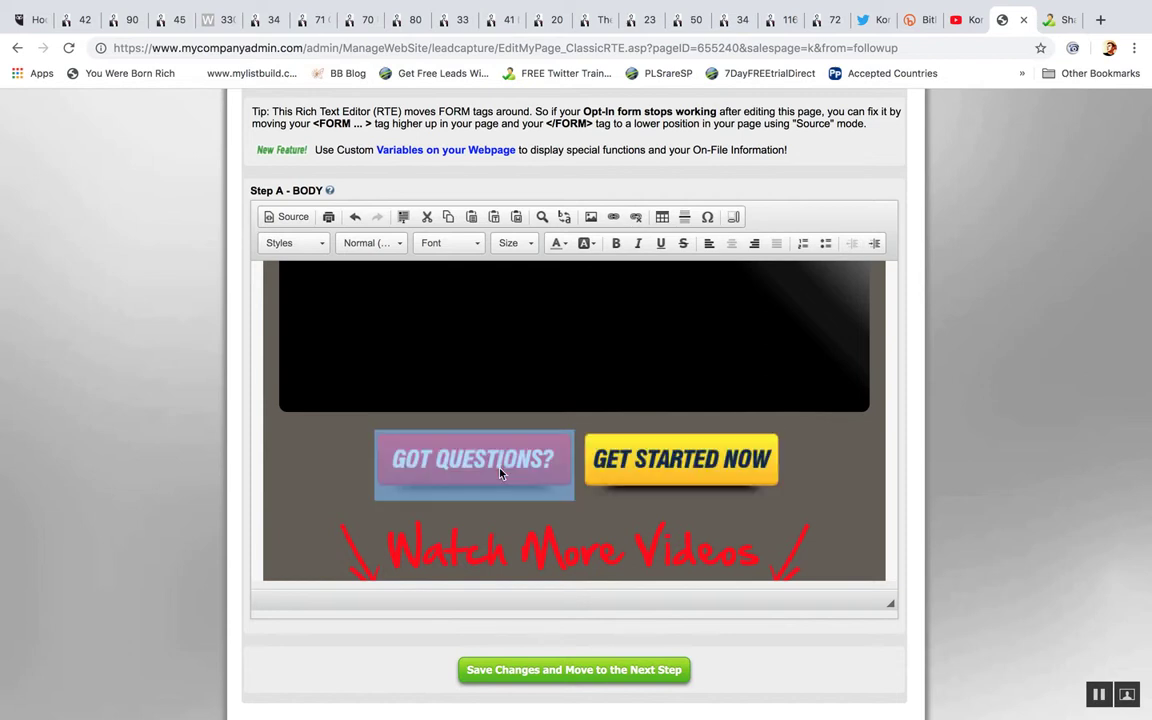
{"action": "left_click", "coordinate": [592, 217]}
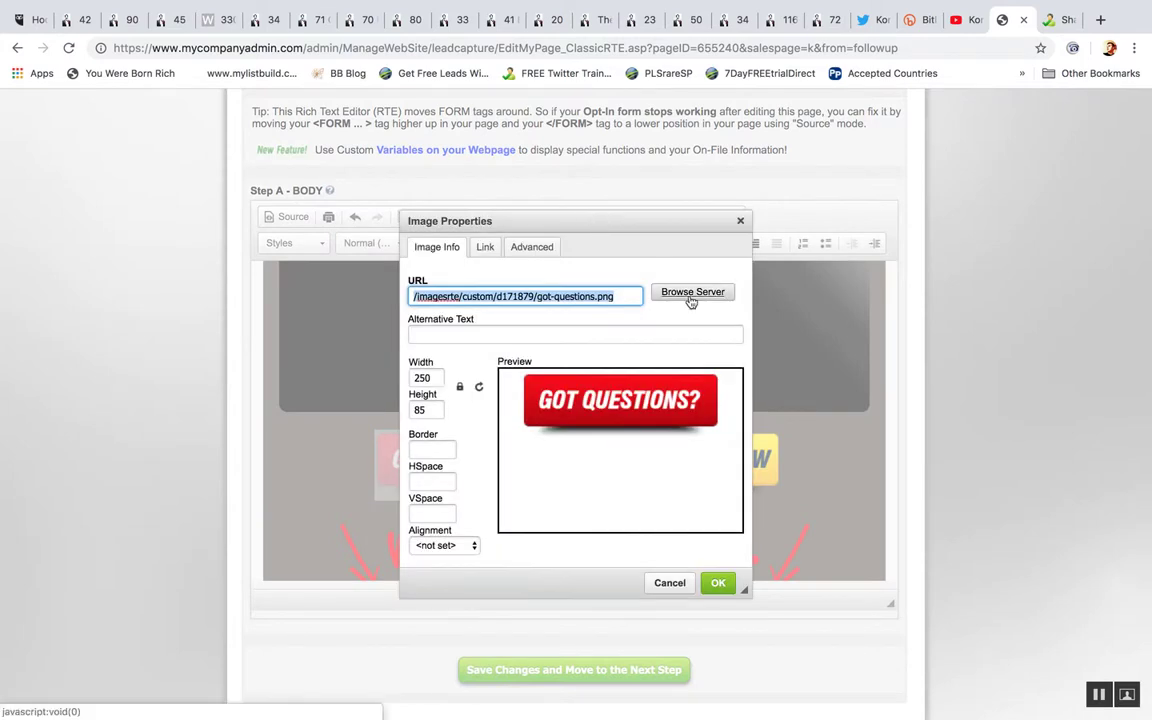
{"action": "left_click", "coordinate": [740, 221]}
Step: Replace the Get Started Now button graphic with start-your-free-trial.png from the Custom Library
{"action": "left_click", "coordinate": [725, 463]}
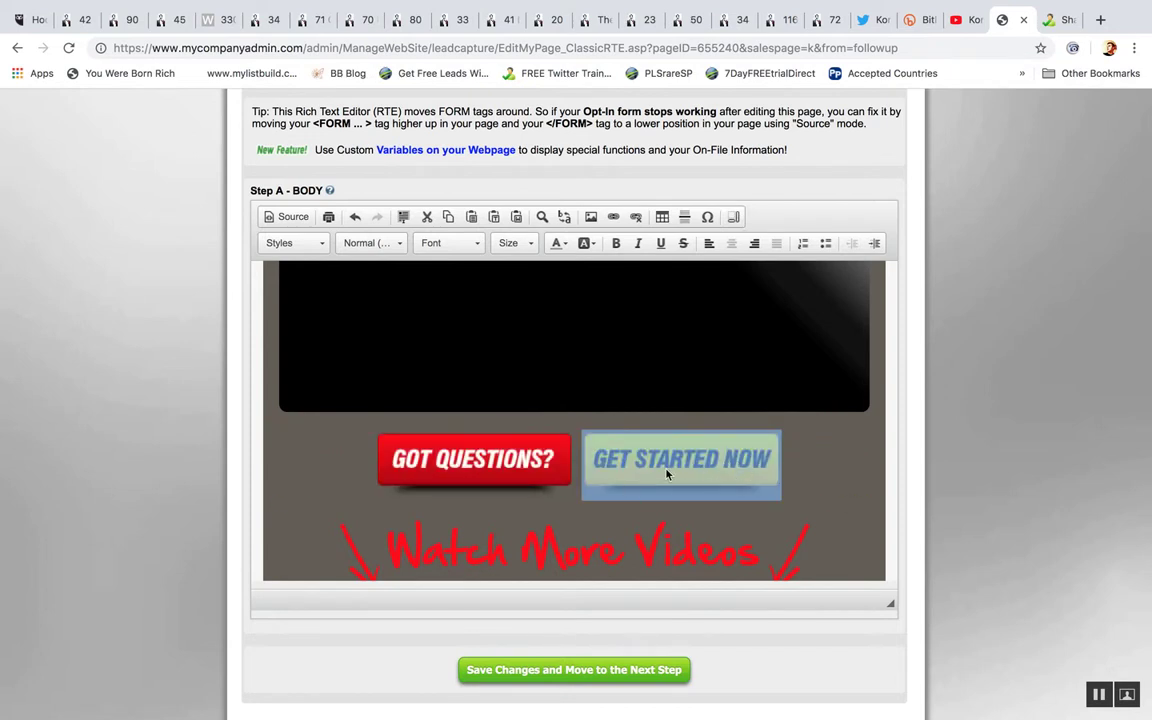
{"action": "left_click", "coordinate": [593, 219]}
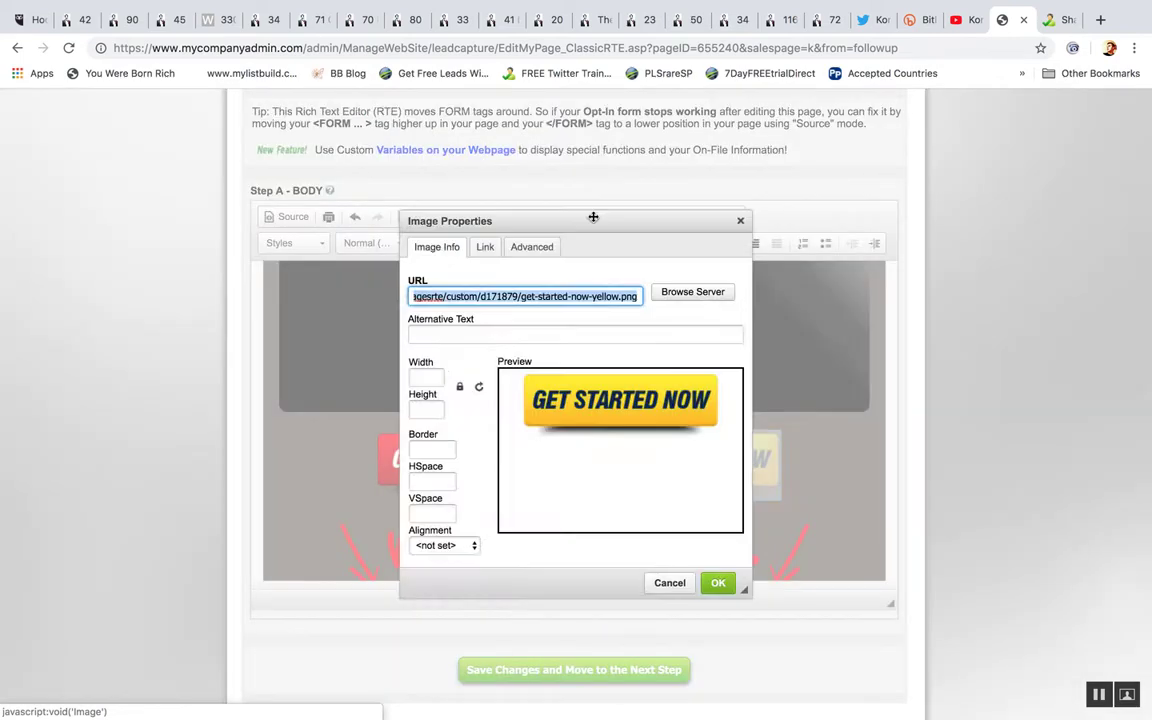
{"action": "left_click", "coordinate": [682, 292]}
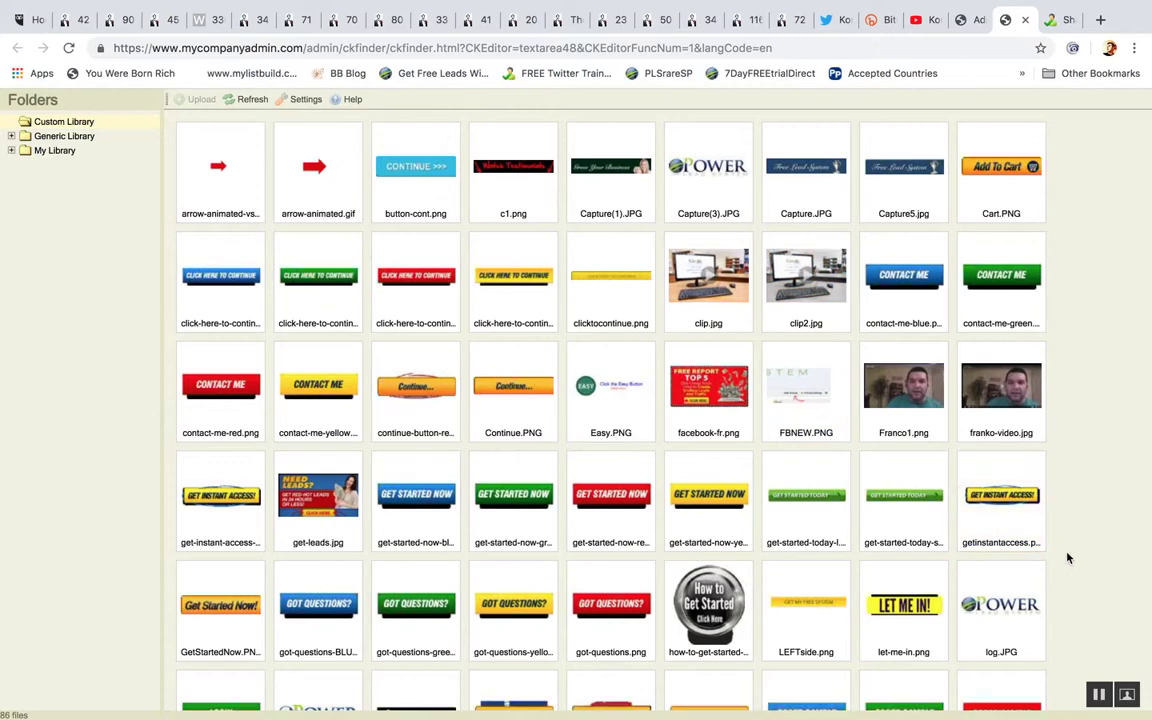
{"action": "scroll", "coordinate": [1067, 555], "scroll_direction": "down", "scroll_amount": 5}
{"action": "scroll", "coordinate": [463, 383], "scroll_direction": "down", "scroll_amount": 5}
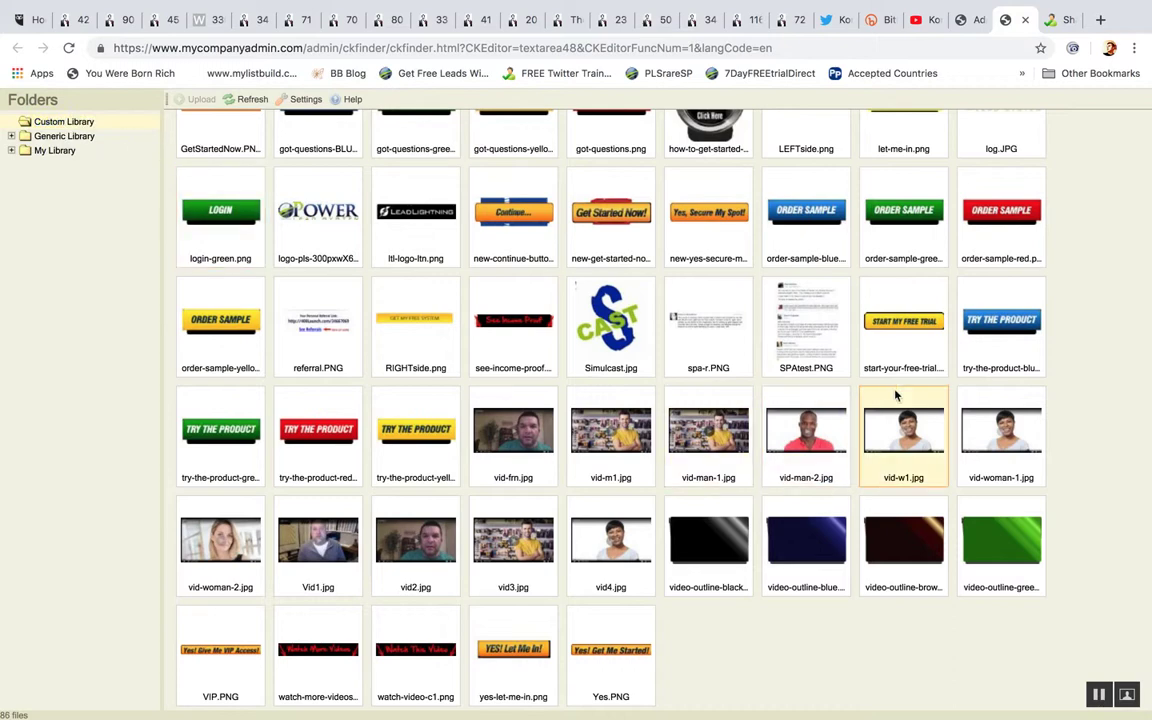
{"action": "scroll", "coordinate": [895, 391], "scroll_direction": "up", "scroll_amount": 2}
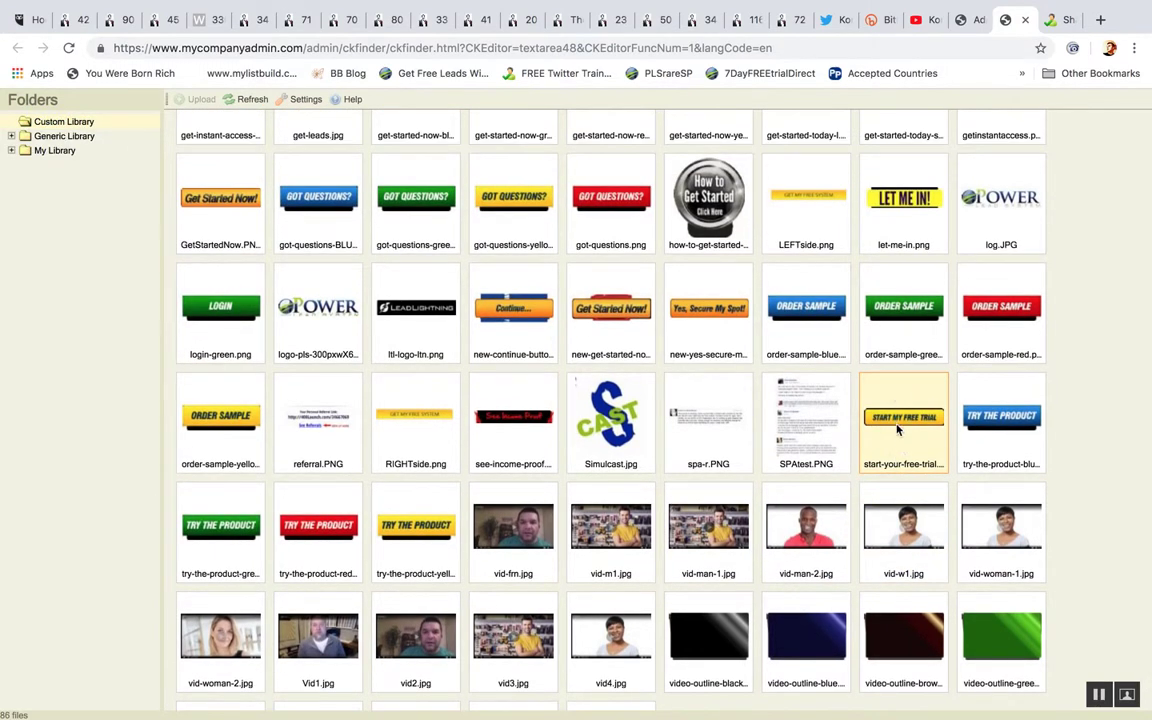
{"action": "double_click", "coordinate": [896, 396]}
Step: Set the Start My Free Trial image's width to 450
{"action": "double_click", "coordinate": [431, 378]}
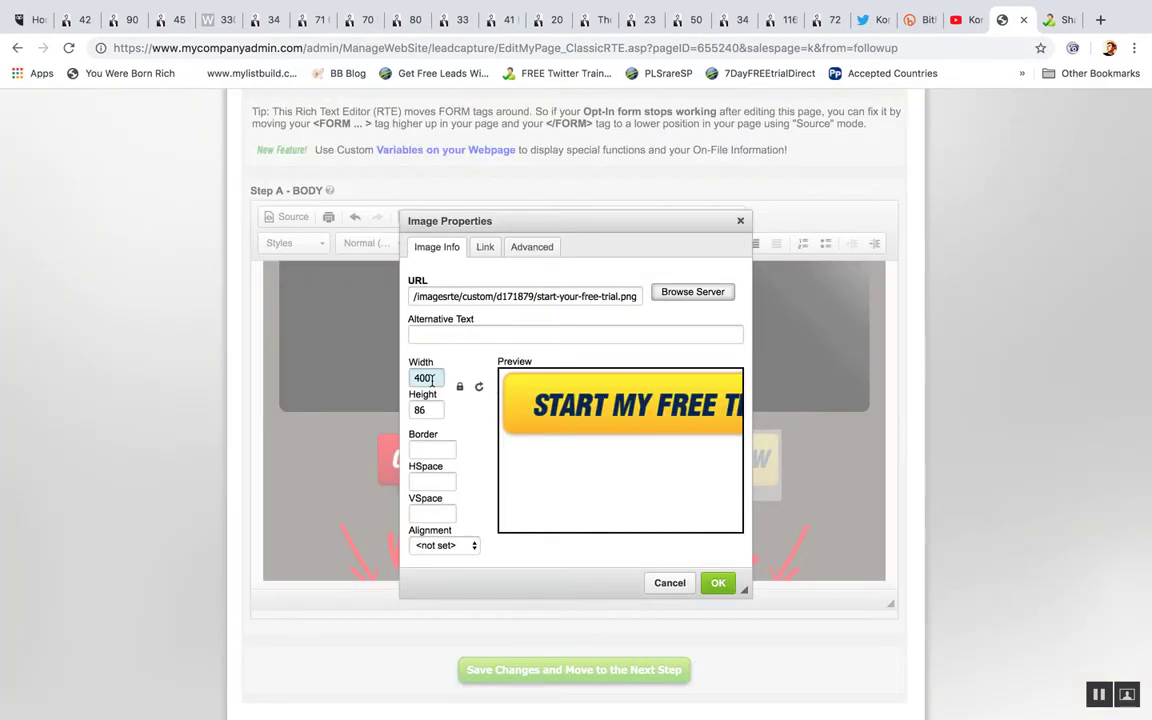
{"action": "key", "text": "BackSpace"}
{"action": "type", "text": "450"}
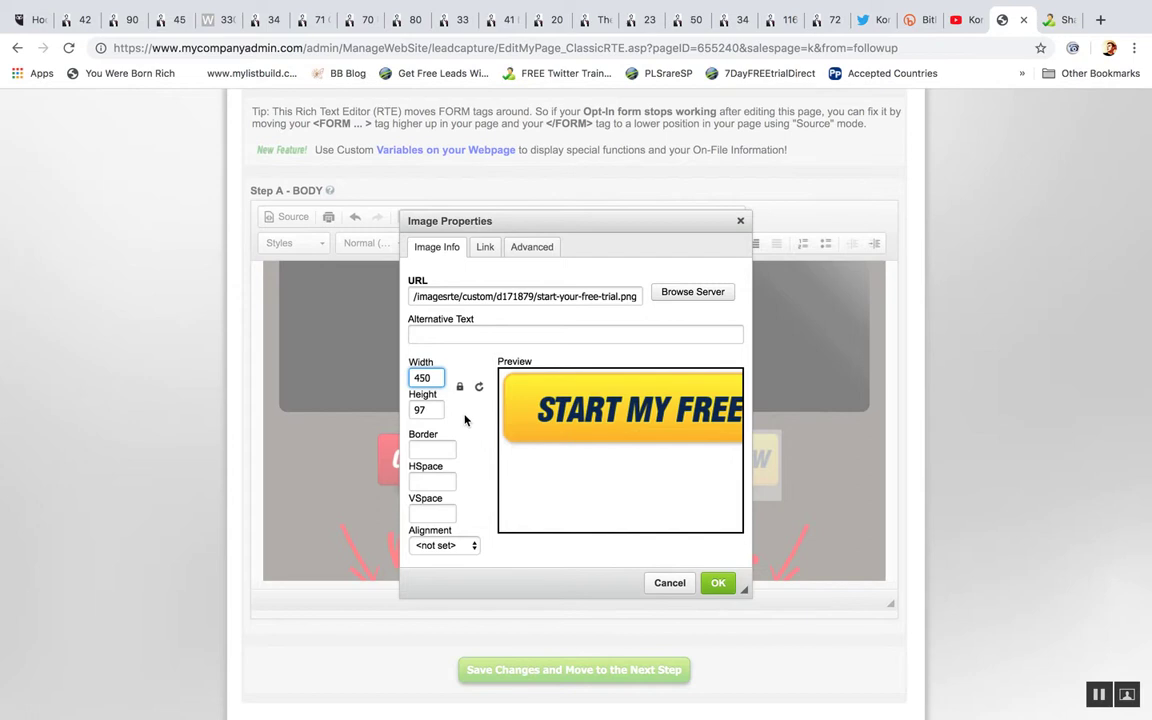
Step: Replace the Start My Free Trial image's link with the address of the 7-day free trial sign-up page, copied from that page
{"action": "left_click", "coordinate": [484, 247]}
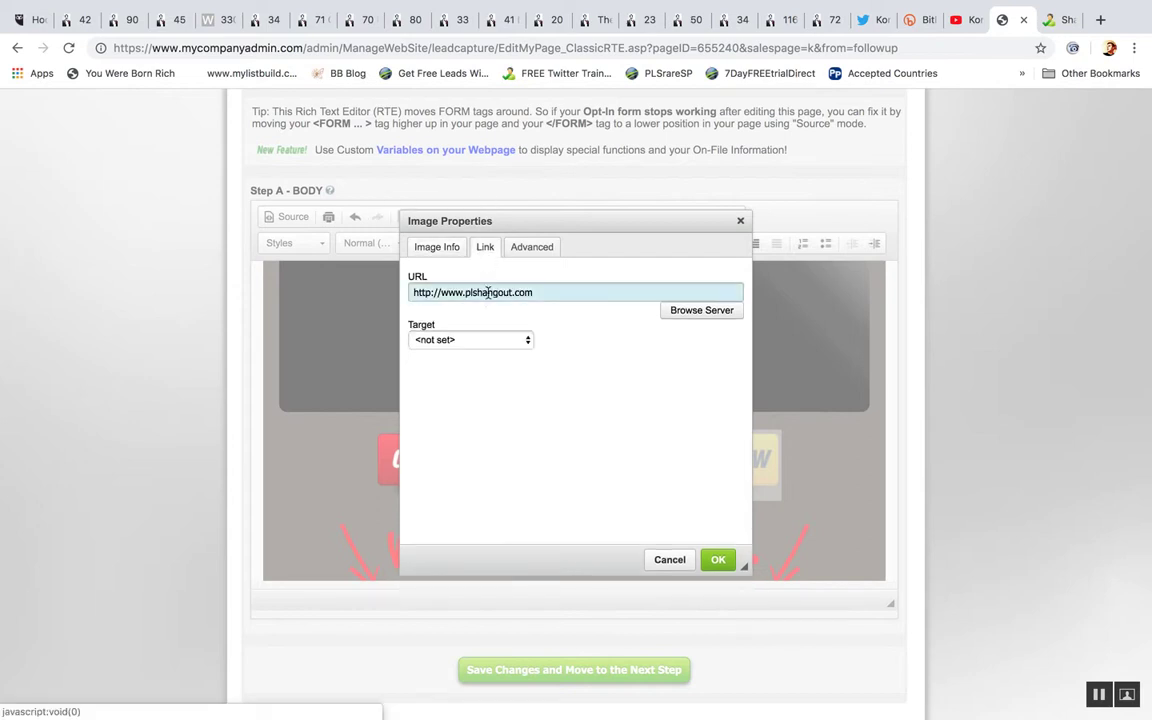
{"action": "left_click_drag", "start_coordinate": [543, 293], "coordinate": [412, 292]}
{"action": "key", "text": "BackSpace"}
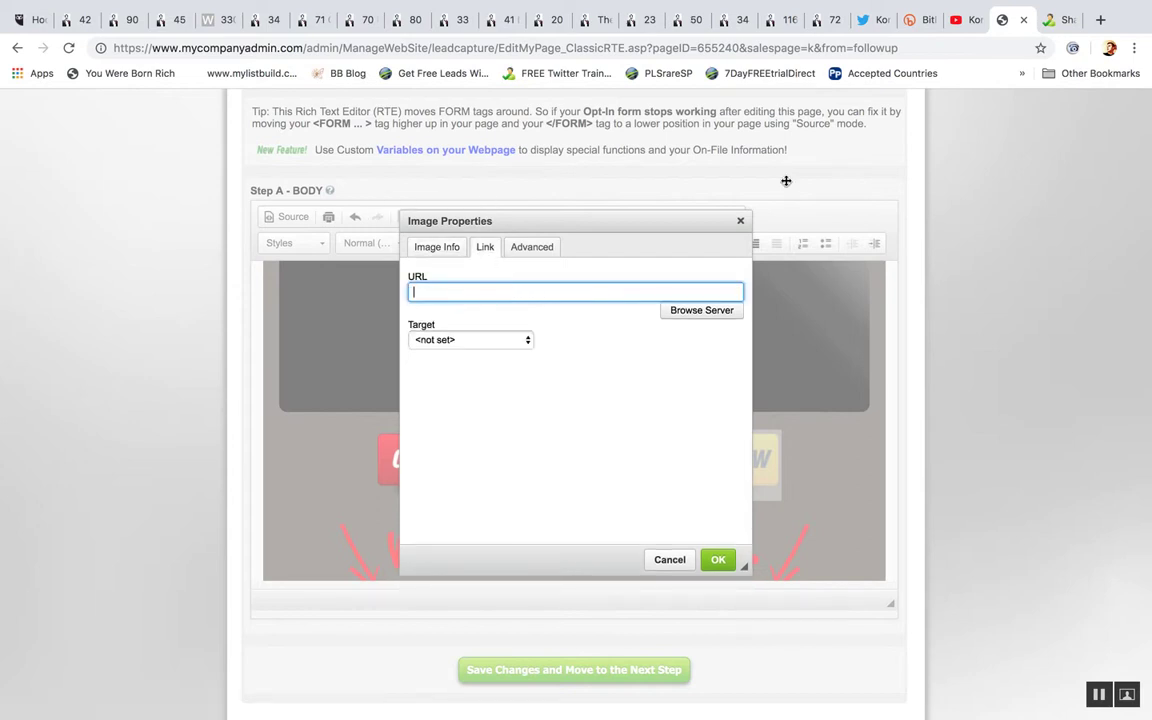
{"action": "left_click", "coordinate": [1100, 19]}
{"action": "type", "text": "7"}
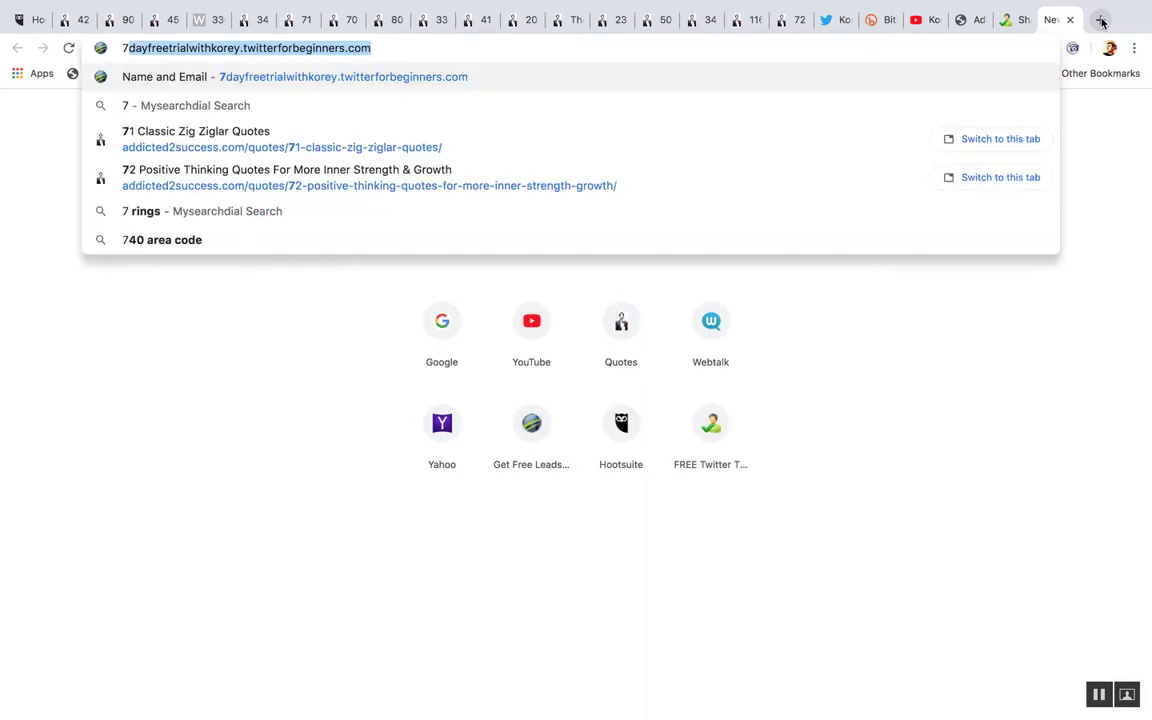
{"action": "key", "text": "Return"}
{"action": "left_click", "coordinate": [323, 47]}
{"action": "key", "text": "super+c"}
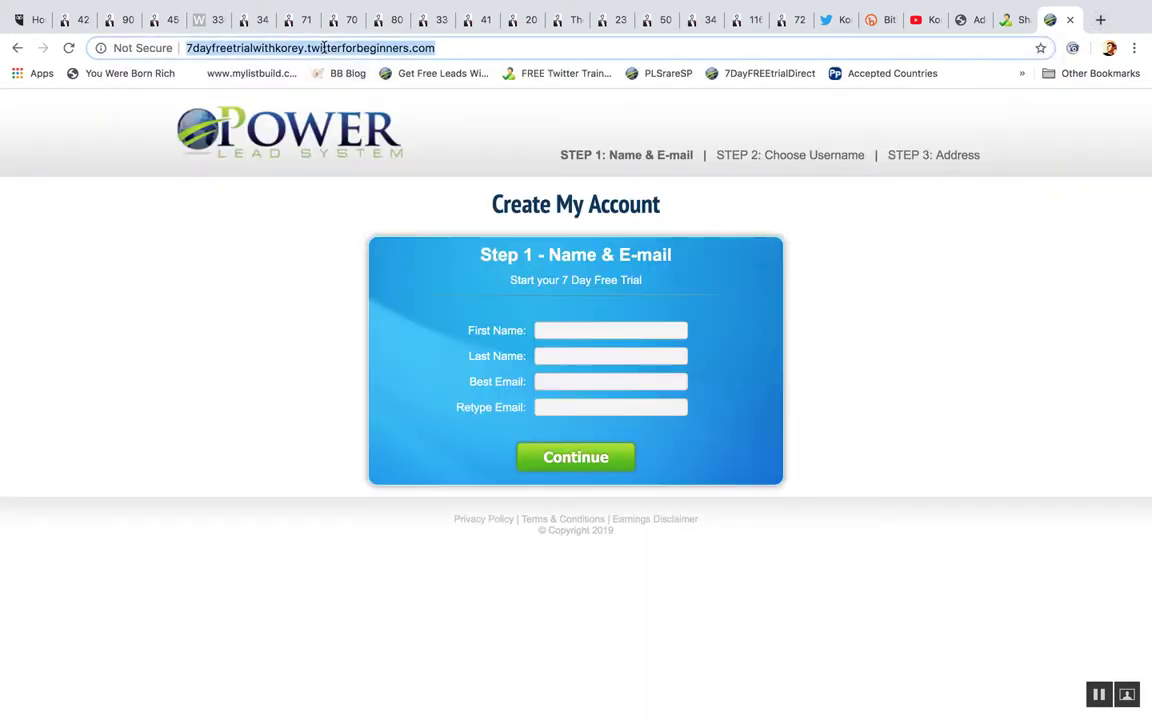
{"action": "left_click", "coordinate": [963, 19]}
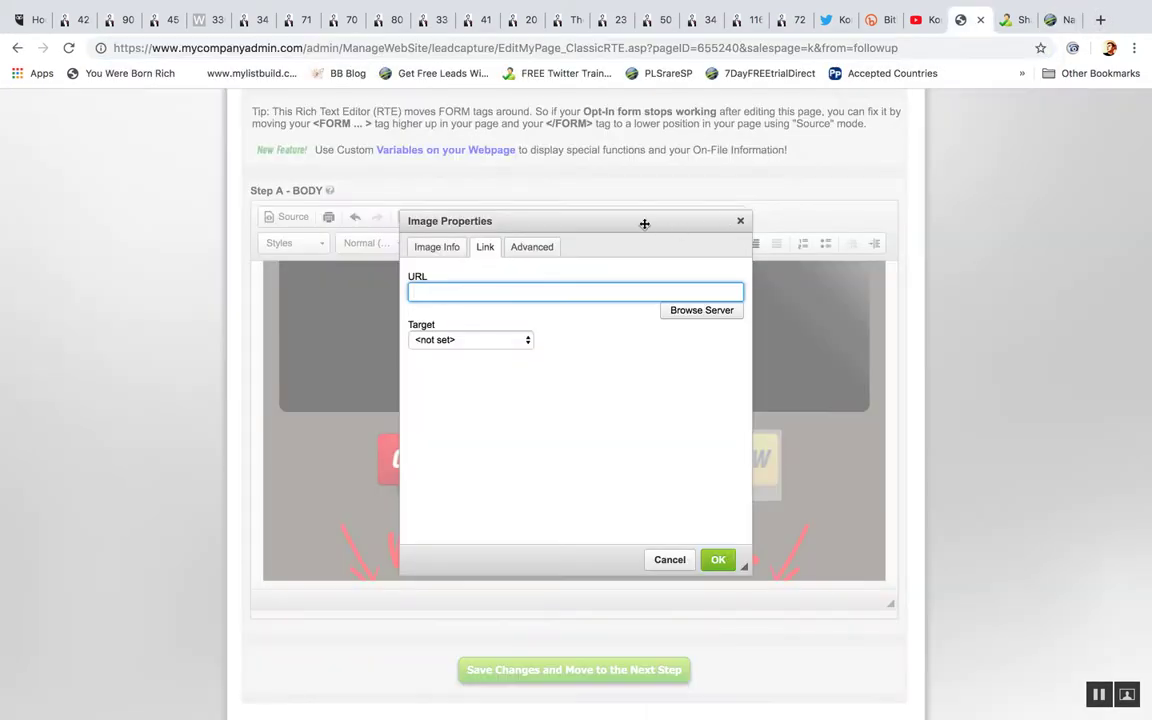
{"action": "key", "text": "super+v"}
Step: Make the Start My Free Trial link open in a New Window (_blank) and apply the image properties
{"action": "left_click", "coordinate": [489, 342]}
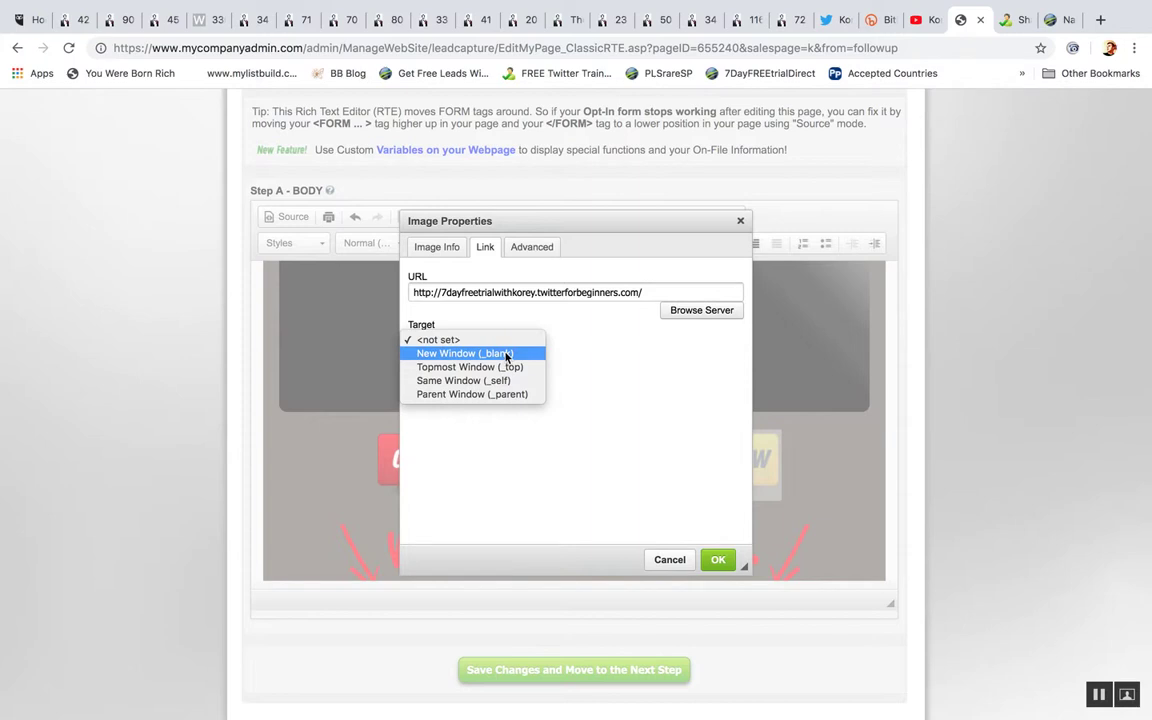
{"action": "left_click", "coordinate": [507, 355]}
{"action": "left_click", "coordinate": [718, 559]}
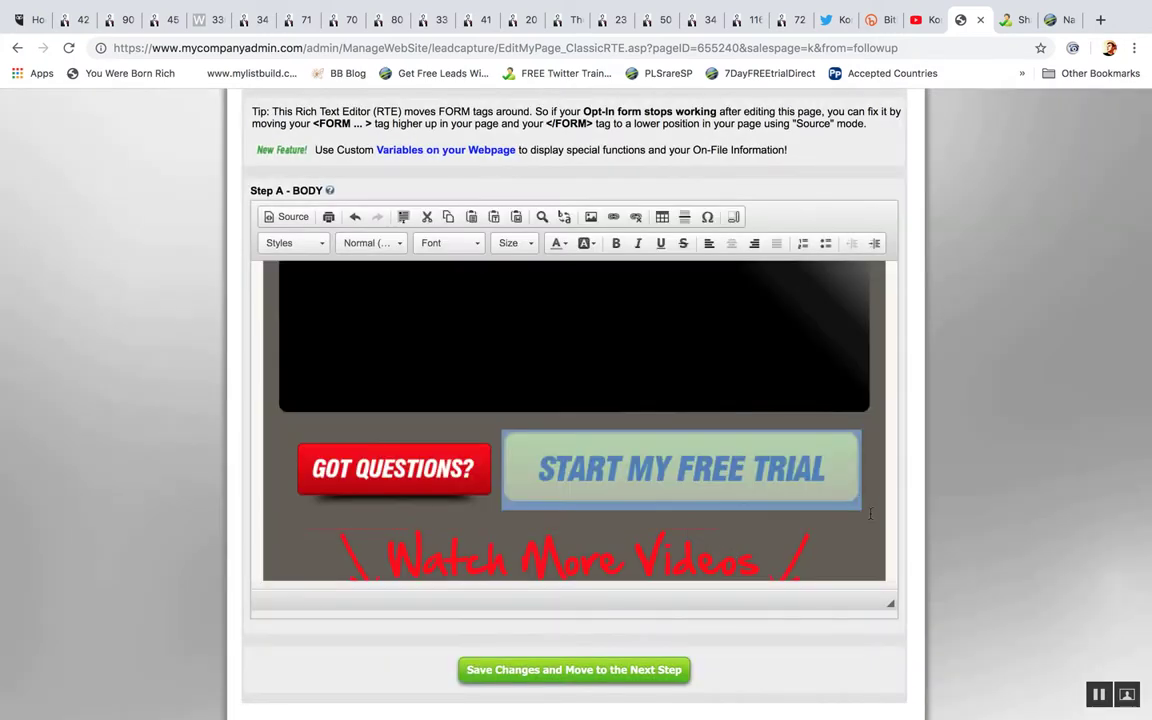
Step: Delete the Got Questions? button graphic beside the Start My Free Trial button
{"action": "left_click", "coordinate": [511, 470]}
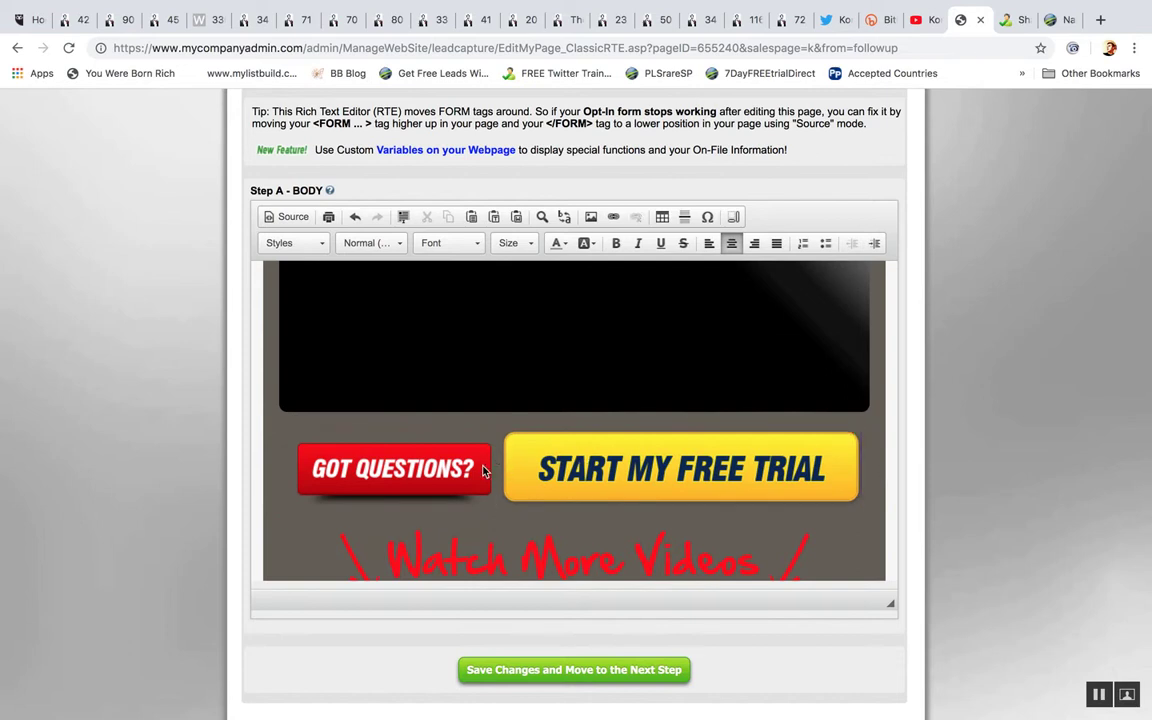
{"action": "key", "text": "BackSpace"}
{"action": "key", "text": "BackSpace"}
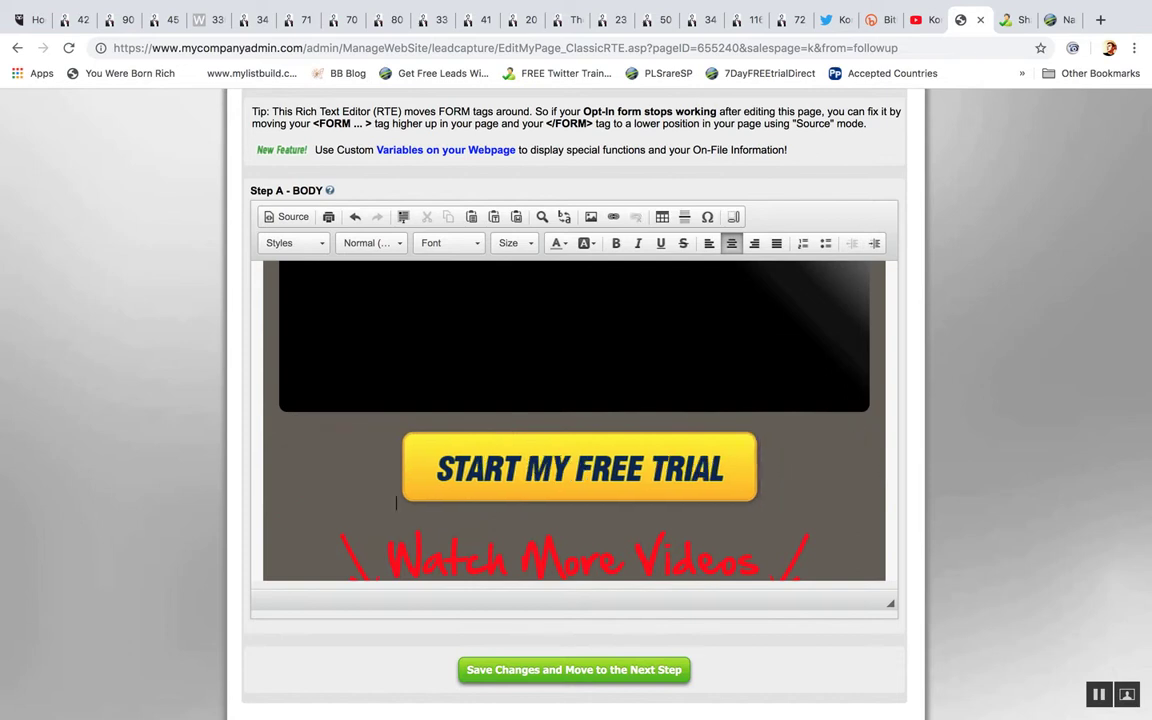
Step: Choose Capture5.jpg, the Free Lead System banner, from the Custom Library as a new image after the Start My Free Trial button
{"action": "left_click", "coordinate": [589, 486]}
{"action": "left_click", "coordinate": [771, 456]}
{"action": "left_click", "coordinate": [590, 217]}
{"action": "left_click", "coordinate": [692, 292]}
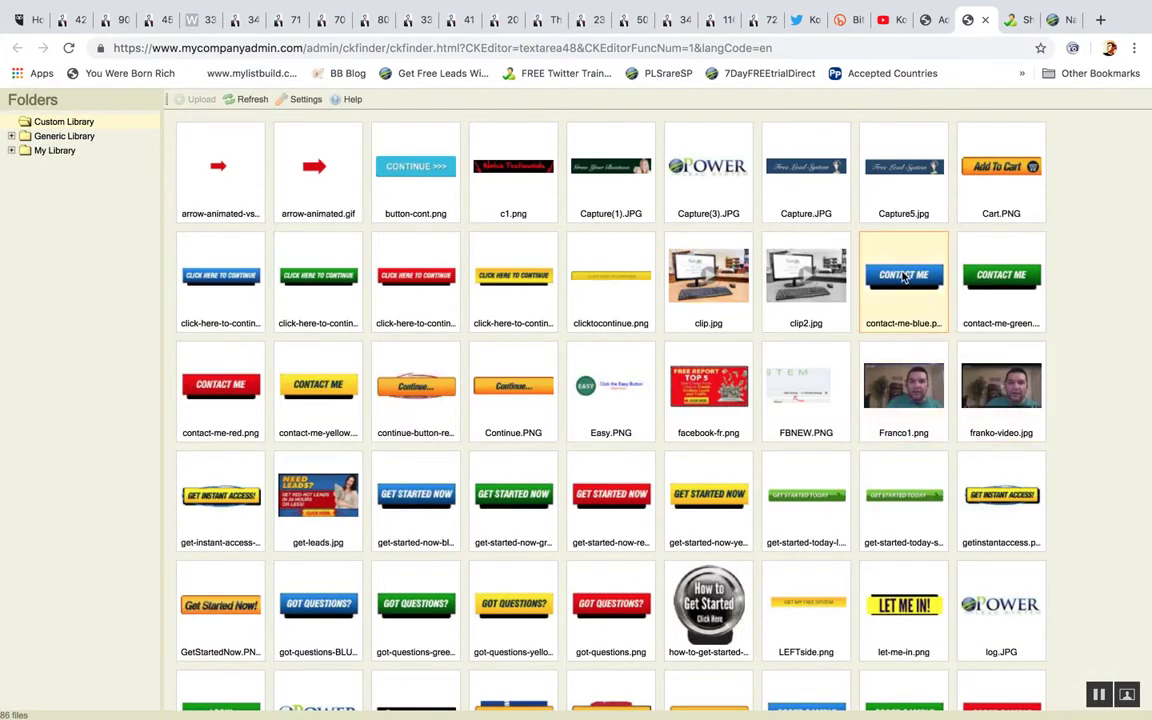
{"action": "double_click", "coordinate": [898, 185]}
Step: Set the Free Lead System banner's width to 400 and insert it below the Start My Free Trial button
{"action": "left_click", "coordinate": [432, 374]}
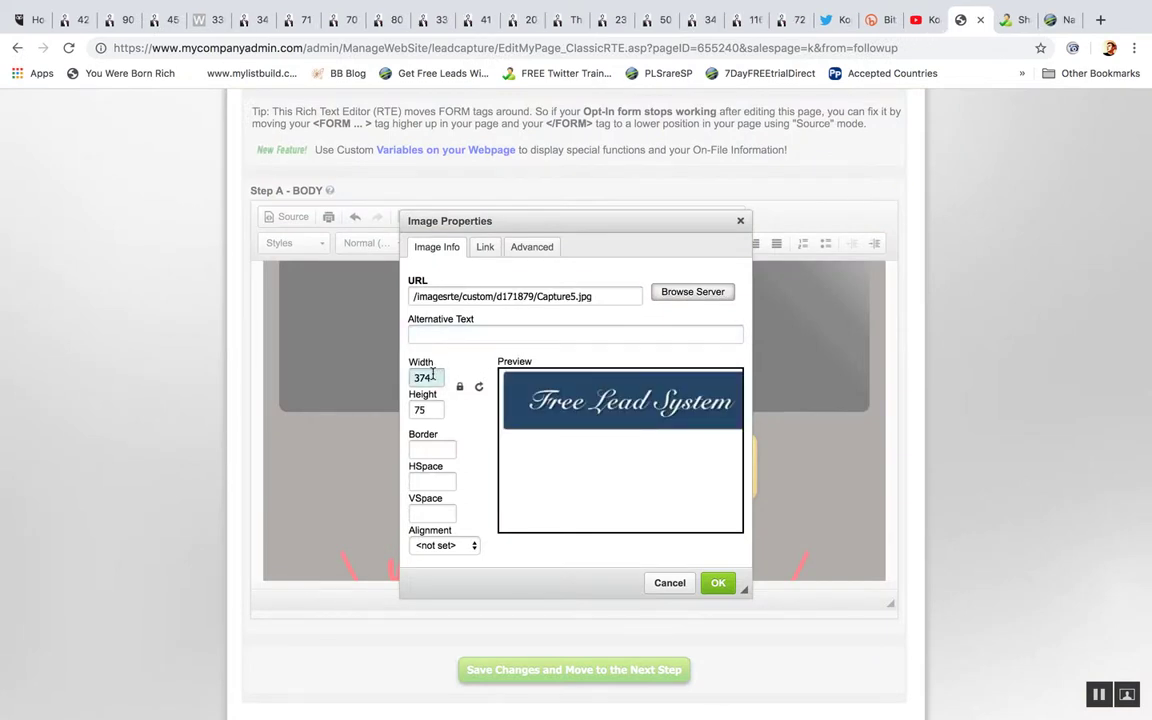
{"action": "key", "text": "BackSpace"}
{"action": "key", "text": "BackSpace"}
{"action": "key", "text": "BackSpace"}
{"action": "type", "text": "400"}
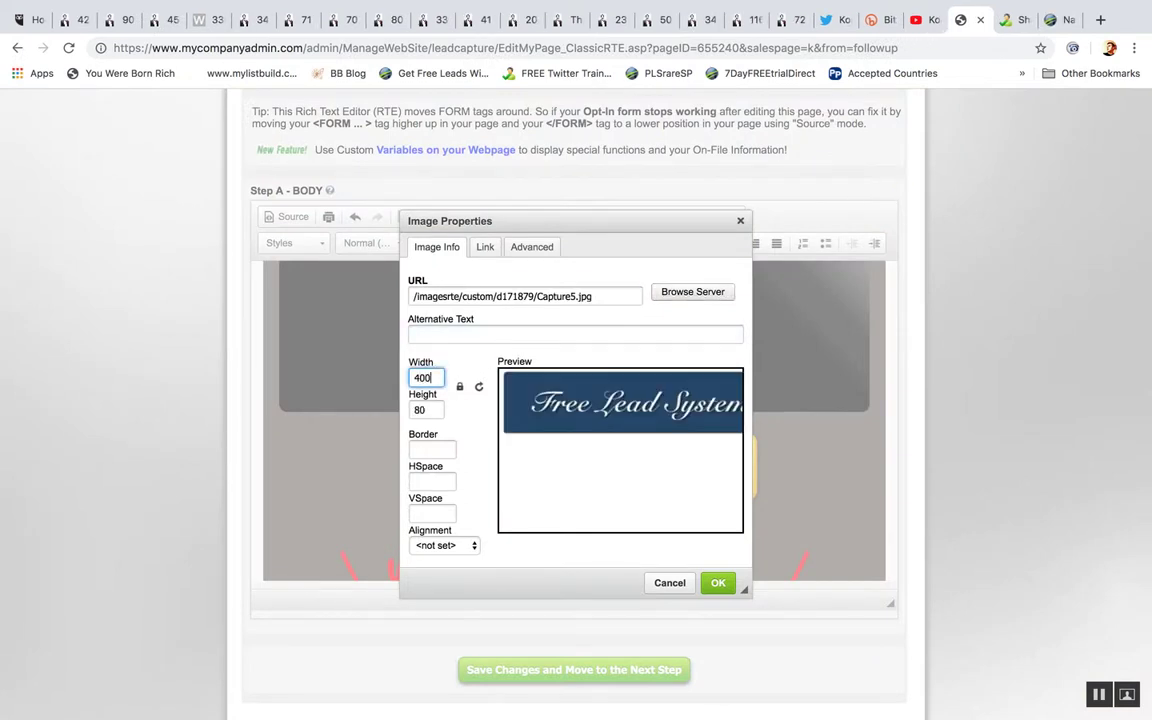
{"action": "left_click", "coordinate": [718, 583]}
Step: Check the Start My Free Trial button's link and image width, closing both dialogs without changes
{"action": "double_click", "coordinate": [681, 474]}
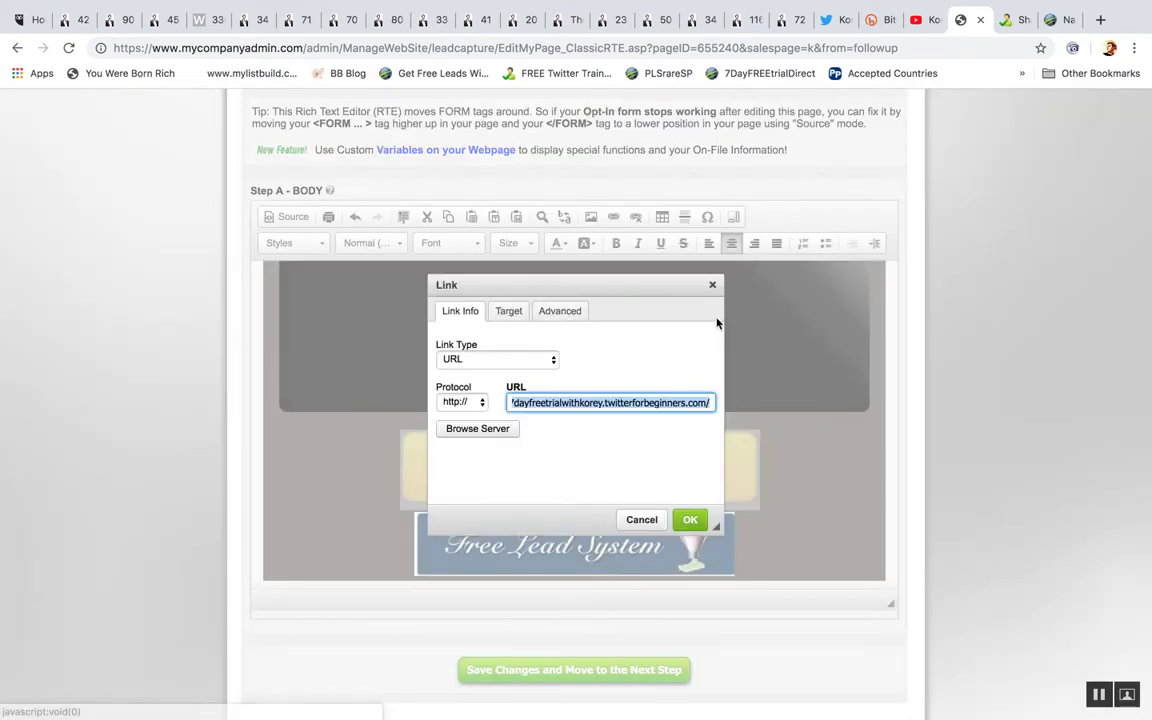
{"action": "left_click", "coordinate": [712, 285]}
{"action": "left_click", "coordinate": [795, 491]}
{"action": "left_click", "coordinate": [660, 440]}
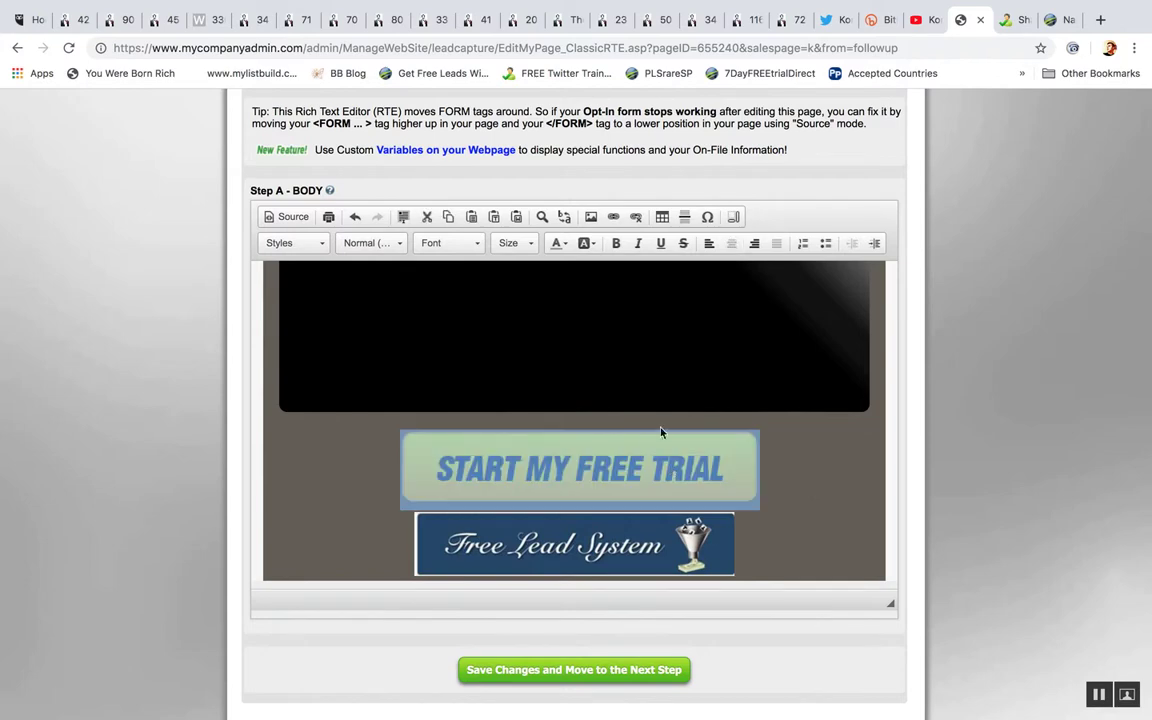
{"action": "left_click", "coordinate": [590, 217]}
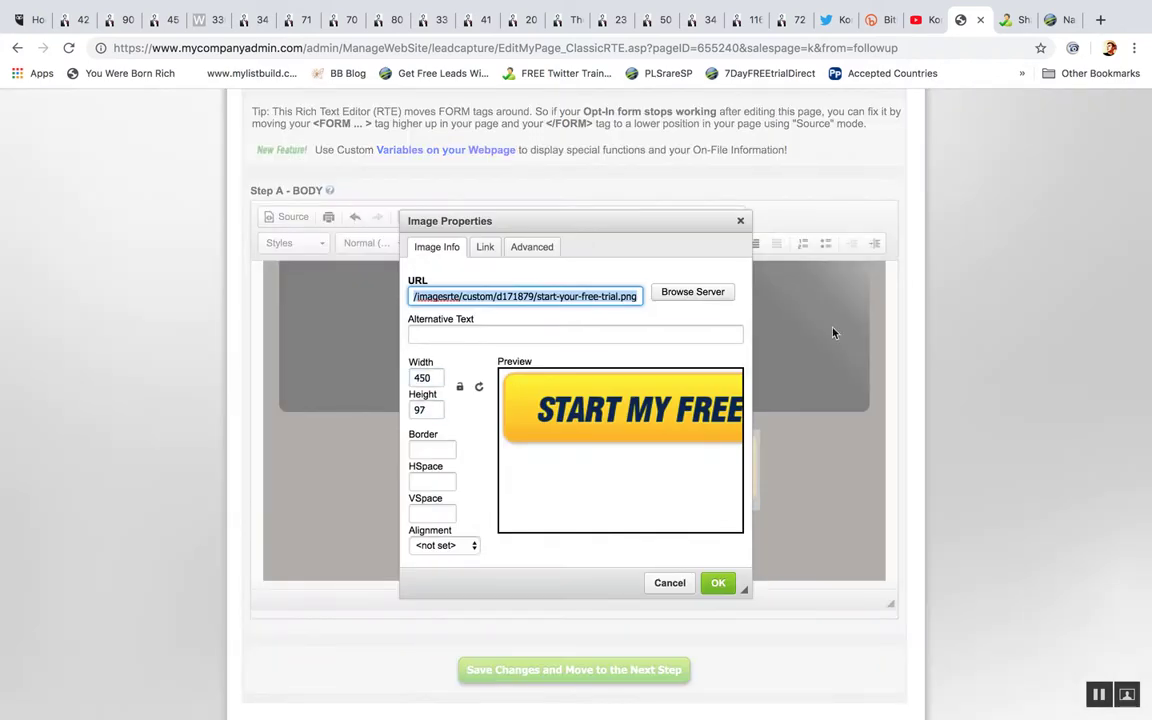
{"action": "left_click", "coordinate": [740, 221]}
Step: Set the Free Lead System banner's width to 450
{"action": "double_click", "coordinate": [587, 489]}
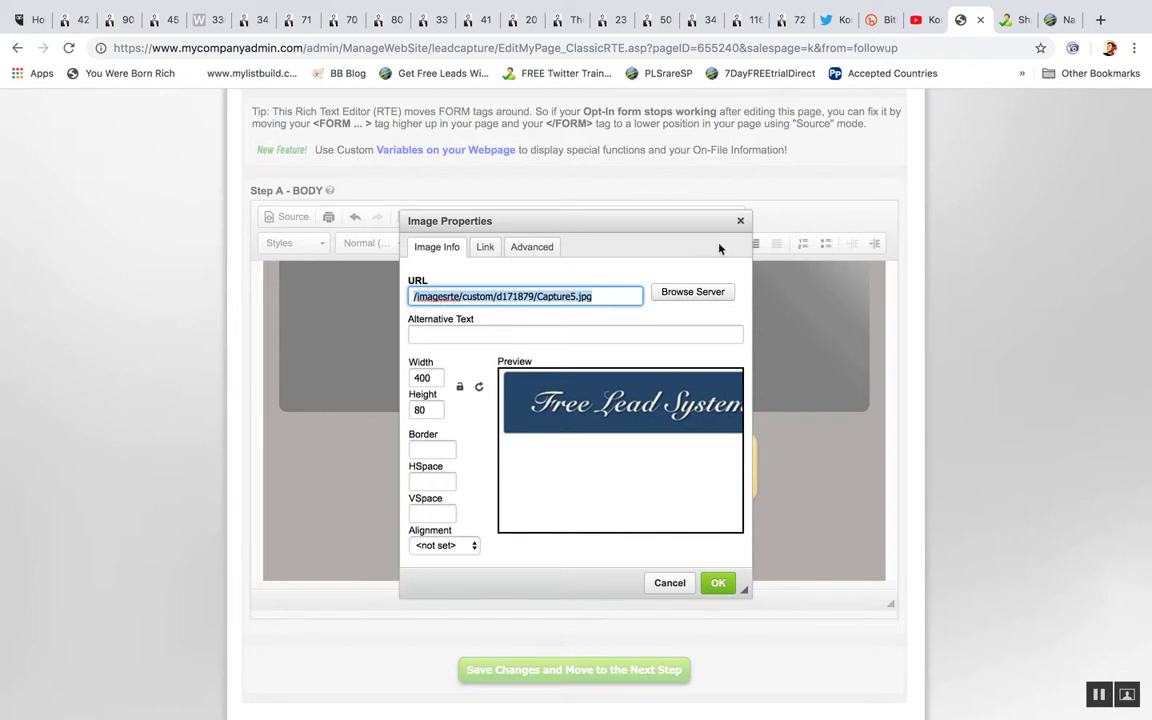
{"action": "double_click", "coordinate": [430, 377]}
{"action": "type", "text": "450"}
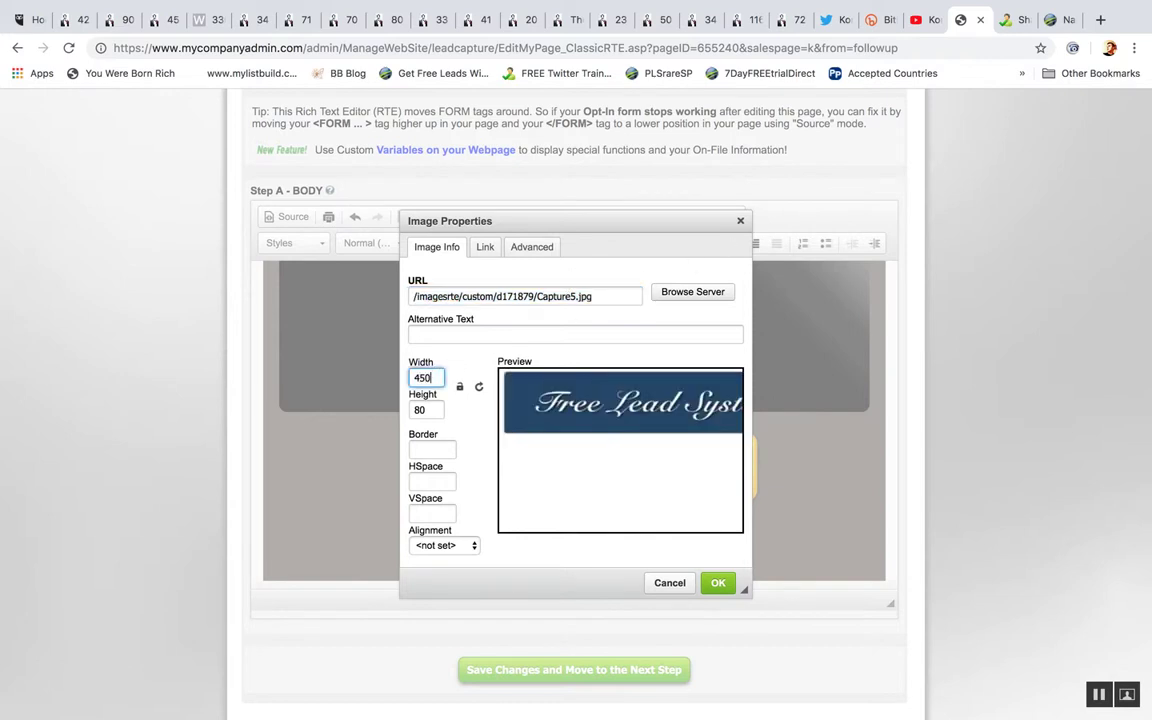
Step: Set the Free Lead System banner's link target to New Window (_blank)
{"action": "left_click", "coordinate": [485, 247]}
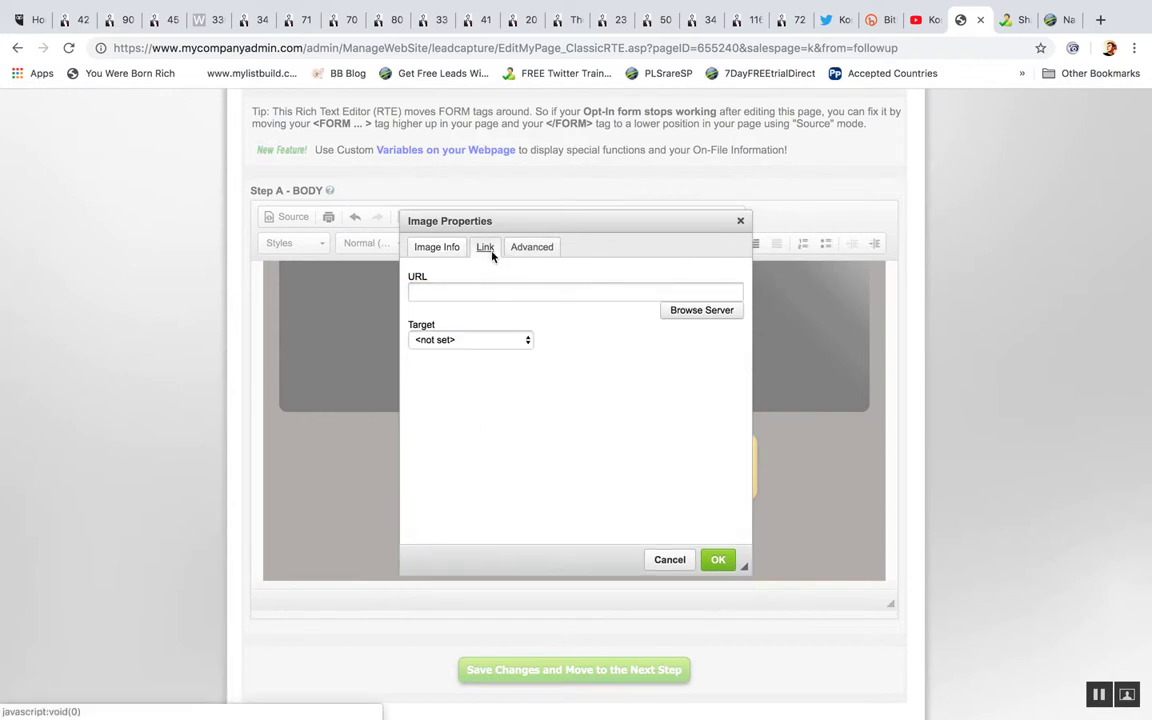
{"action": "left_click", "coordinate": [494, 340]}
{"action": "left_click", "coordinate": [496, 355]}
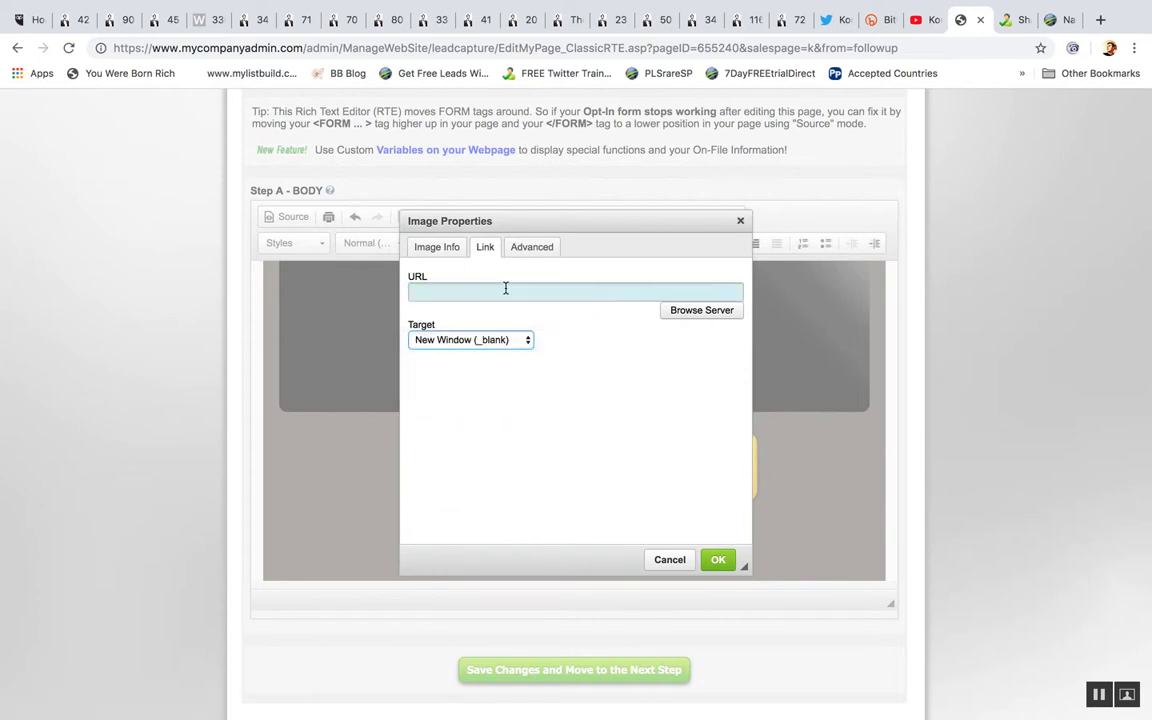
{"action": "left_click", "coordinate": [1100, 19]}
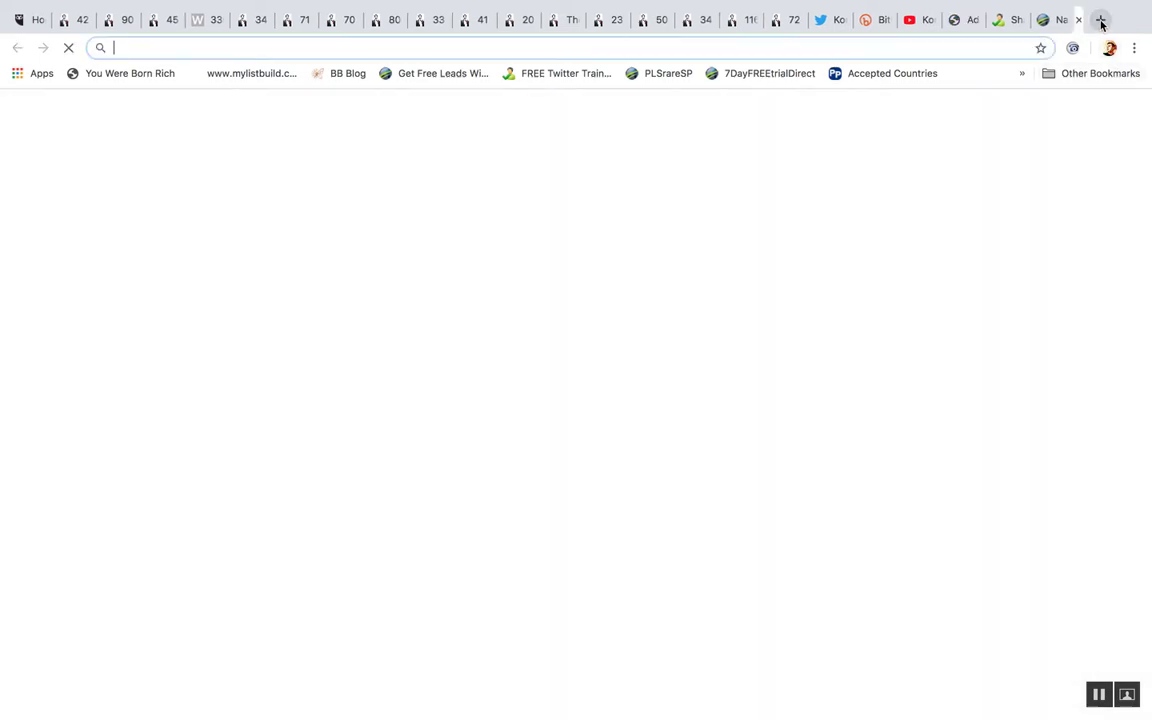
{"action": "left_click", "coordinate": [430, 73]}
{"action": "left_click", "coordinate": [360, 47]}
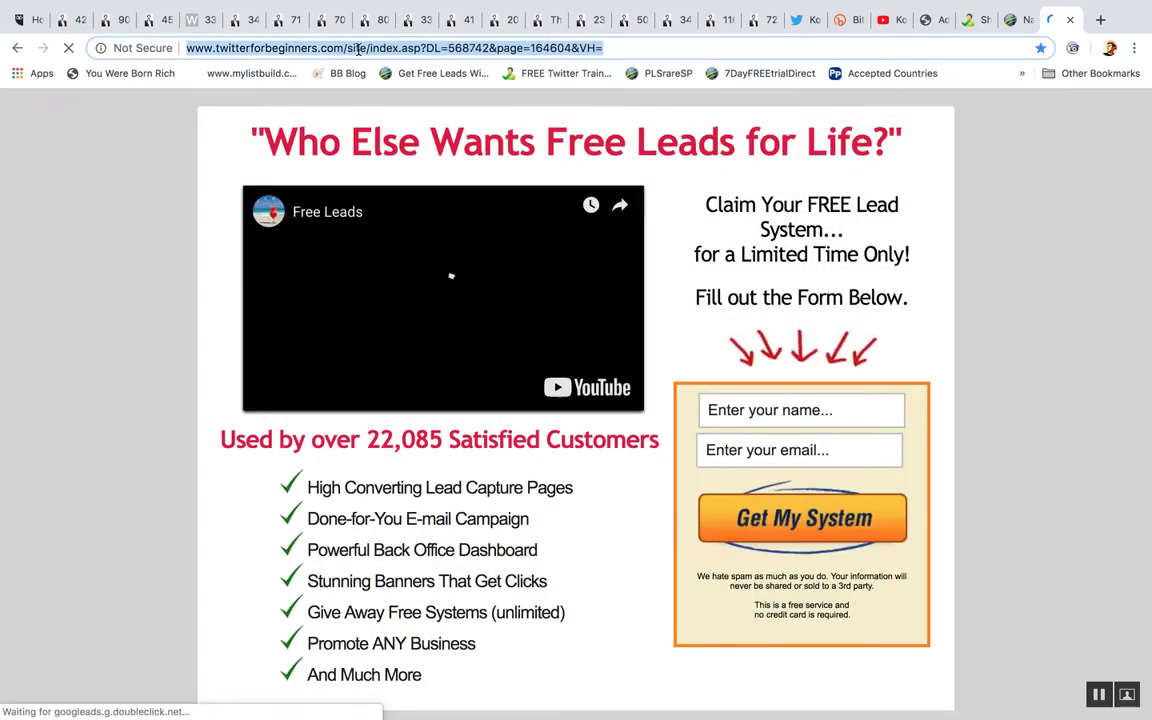
{"action": "left_click", "coordinate": [928, 20]}
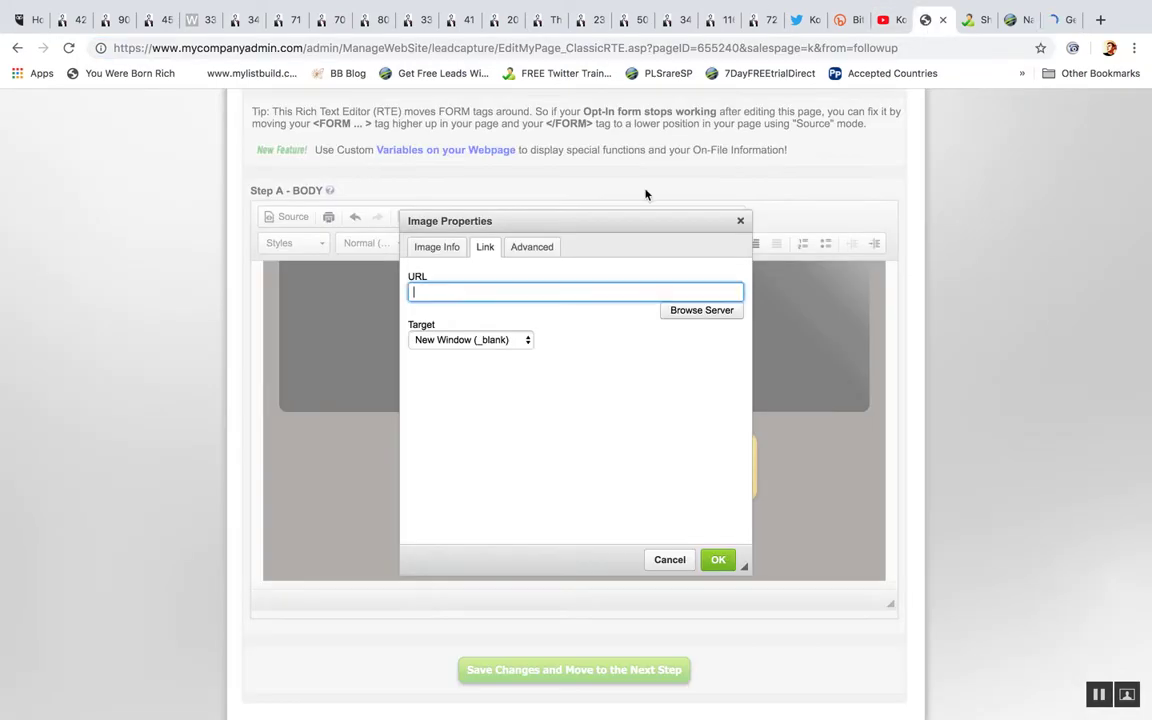
{"action": "key", "text": "ctrl+v"}
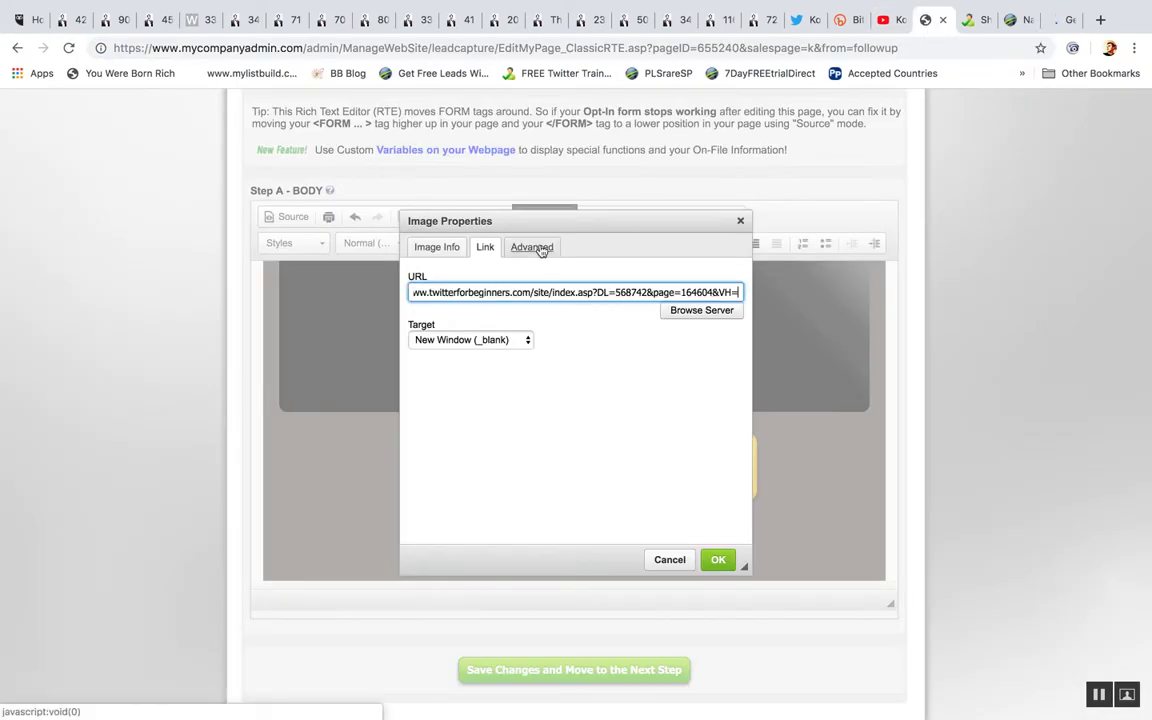
{"action": "left_click", "coordinate": [718, 559]}
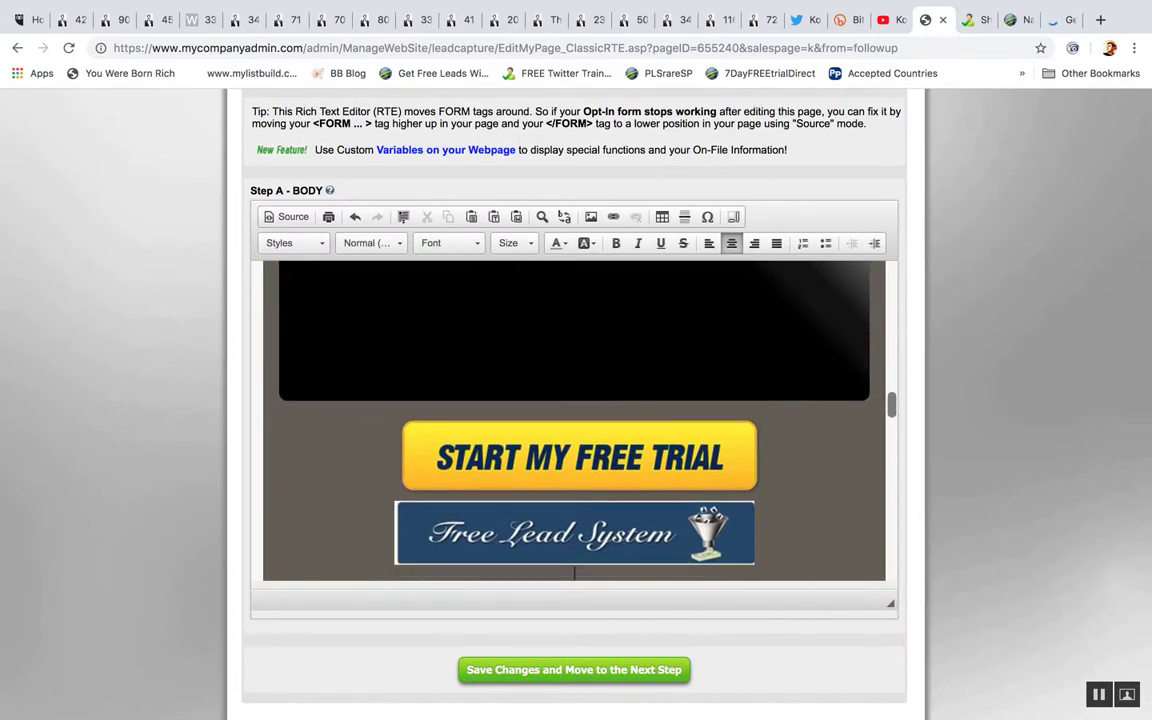
Step: Review the two stacked call-to-action graphics and the first video frame under Watch More Videos
{"action": "scroll", "coordinate": [574, 400], "scroll_direction": "down", "scroll_amount": 2}
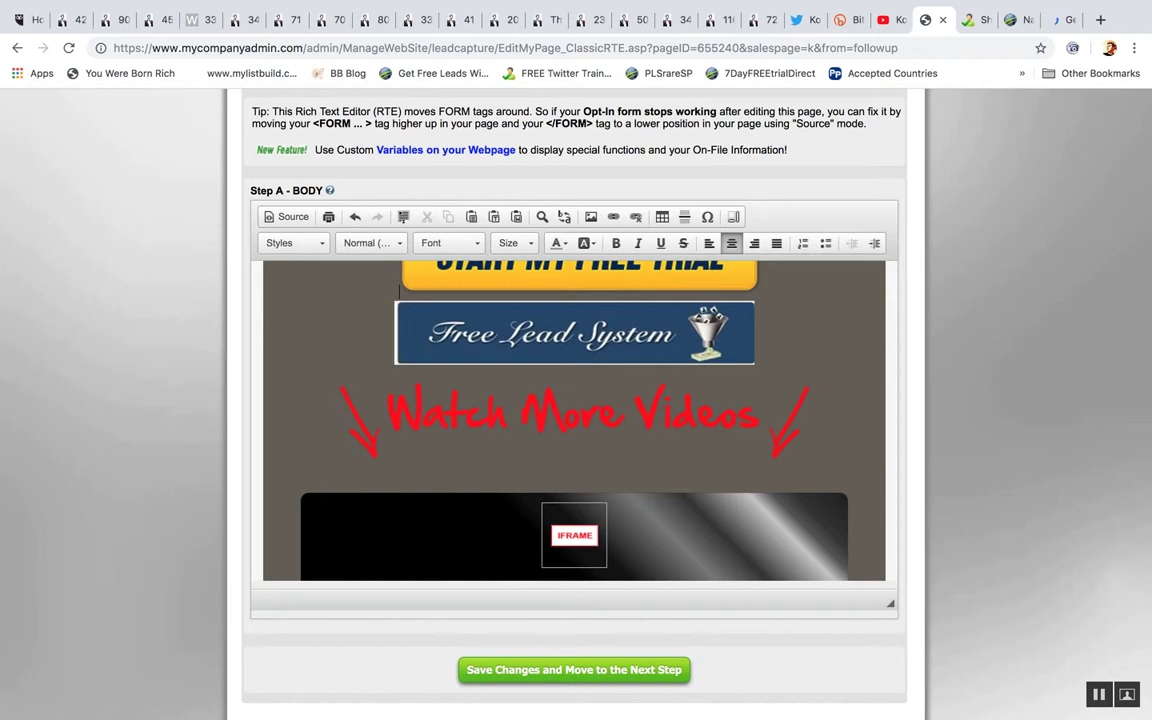
{"action": "scroll", "coordinate": [574, 572], "scroll_direction": "up", "scroll_amount": 2}
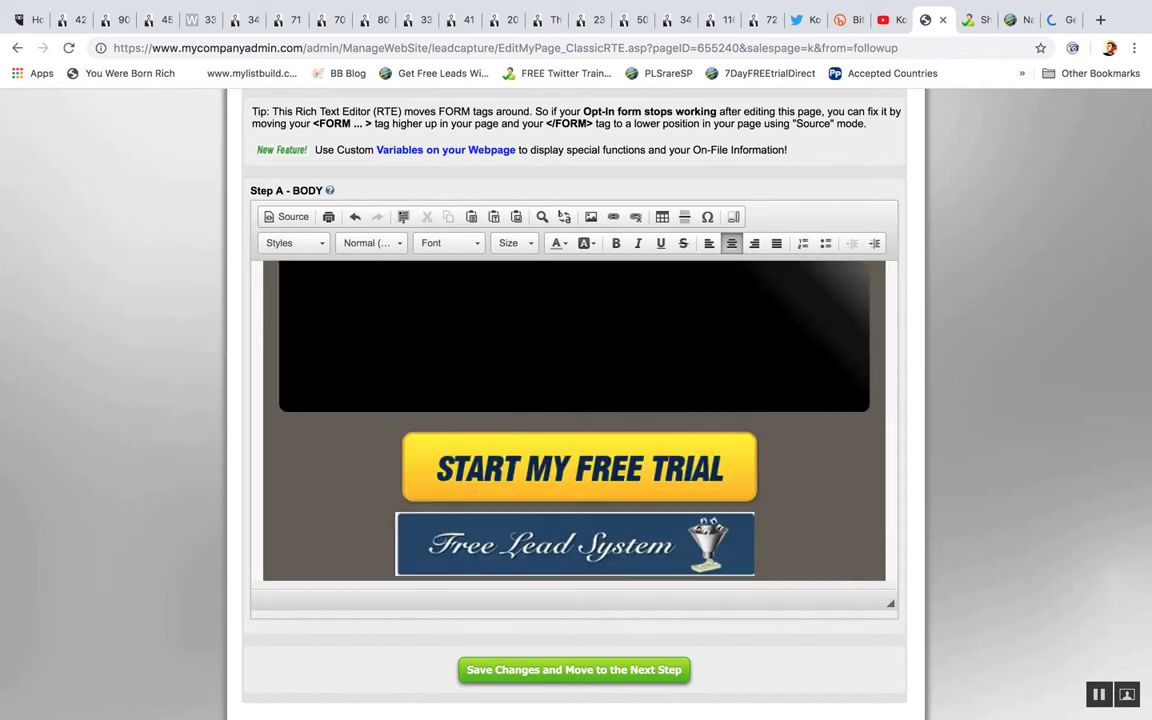
{"action": "scroll", "coordinate": [574, 572], "scroll_direction": "down", "scroll_amount": 2}
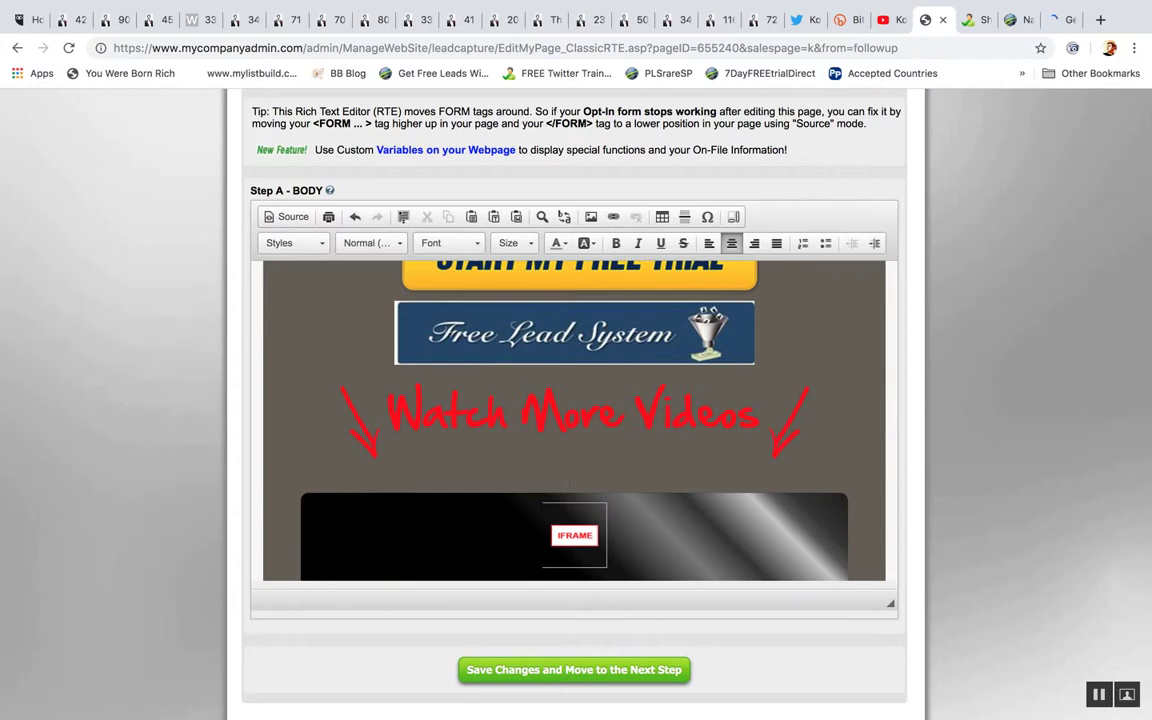
{"action": "scroll", "coordinate": [575, 437], "scroll_direction": "down", "scroll_amount": 3}
{"action": "scroll", "coordinate": [837, 358], "scroll_direction": "up", "scroll_amount": 1}
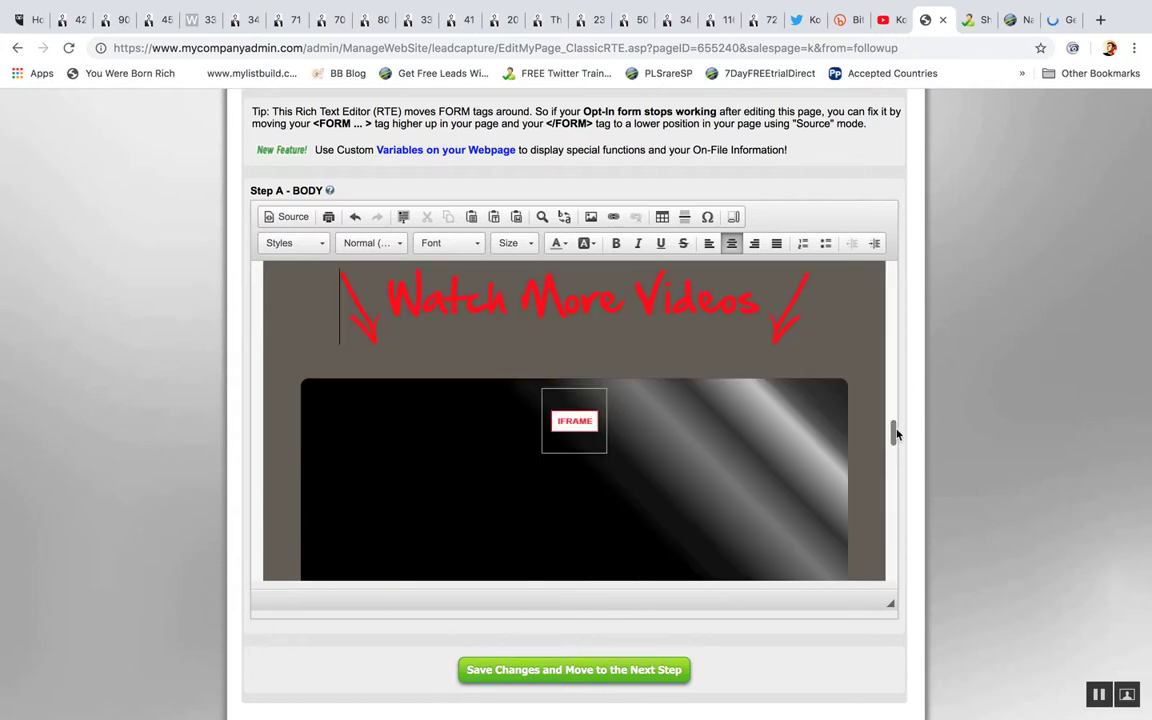
Step: Switch the page body from the visual view to its HTML source code
{"action": "left_click_drag", "start_coordinate": [892, 432], "coordinate": [896, 270]}
{"action": "key", "text": "ctrl+a"}
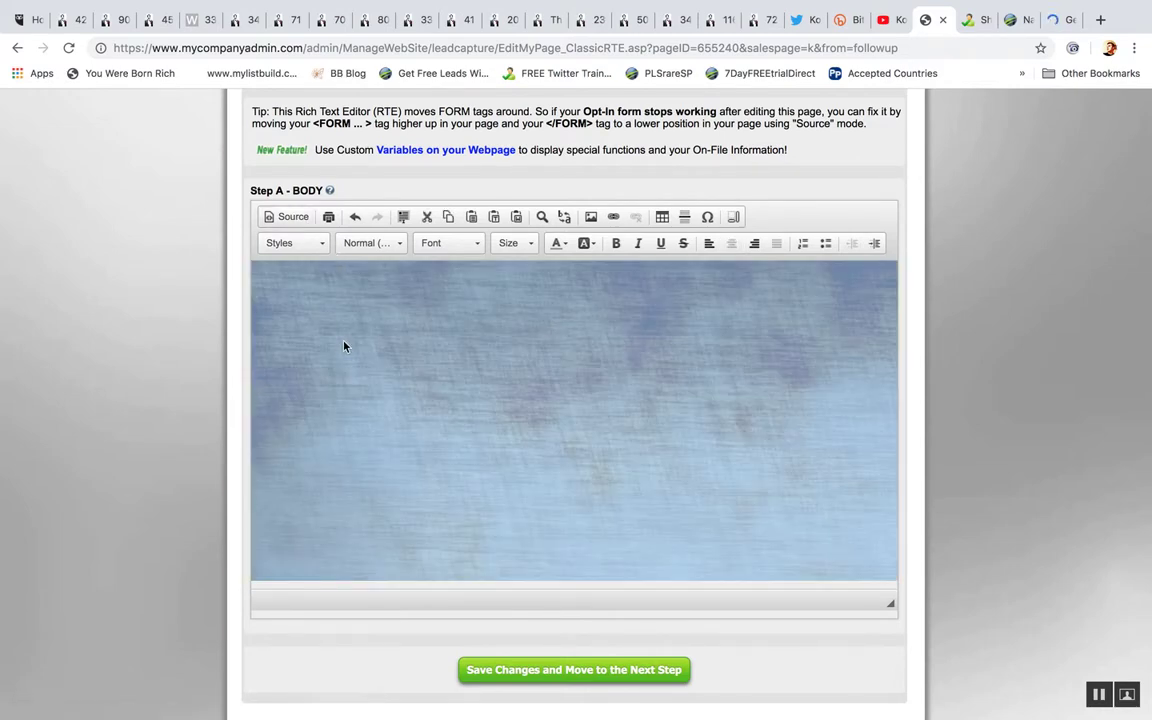
{"action": "left_click", "coordinate": [286, 217]}
{"action": "key", "text": "ctrl+a"}
{"action": "left_click", "coordinate": [457, 398]}
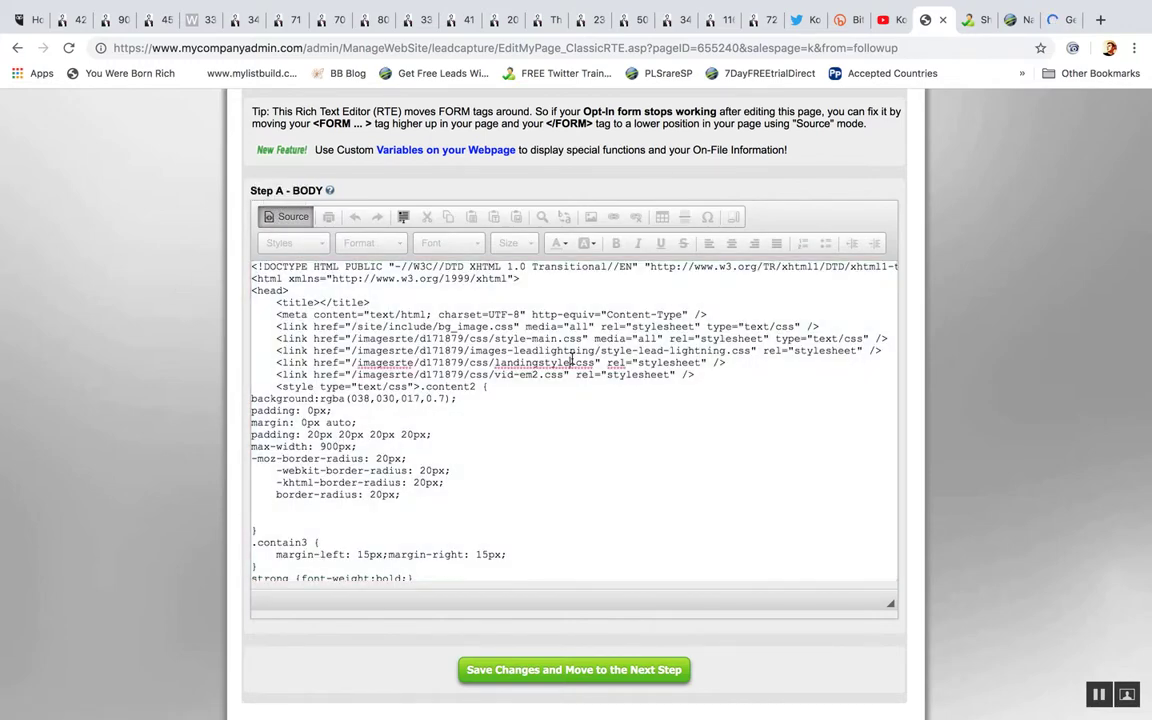
{"action": "key", "text": "XF86MonBrightnessDown"}
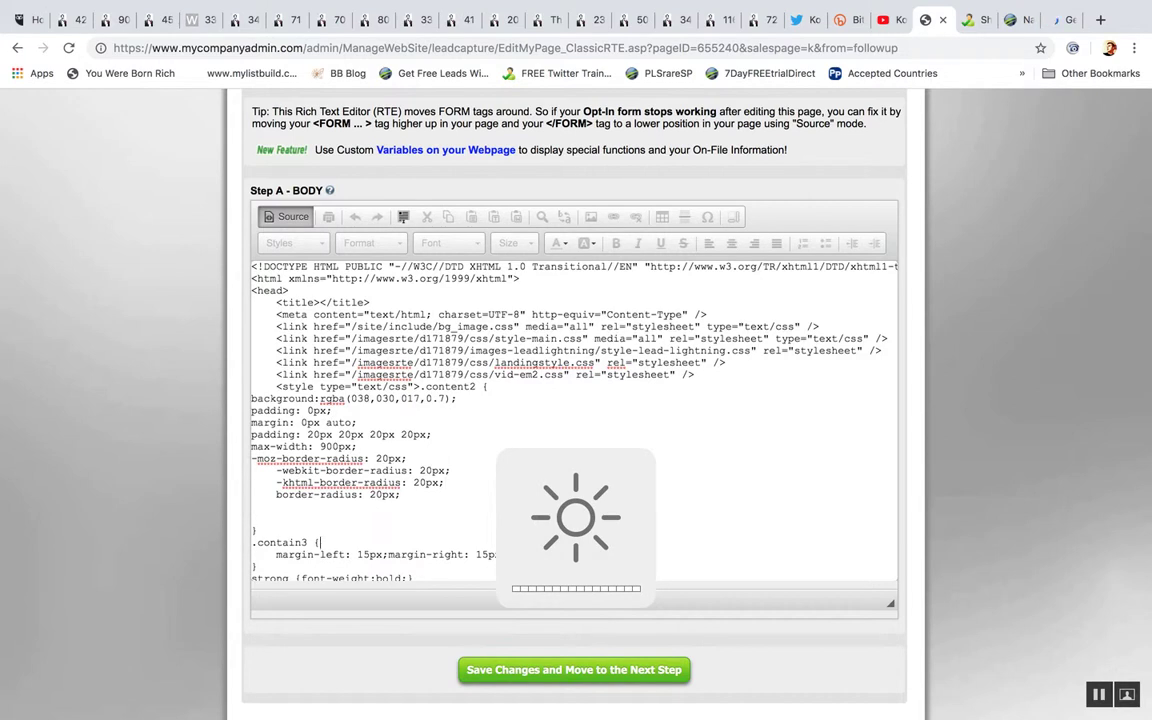
Step: Look through the style rules in the source code, including the wrapper, wrapper2 and wde classes
{"action": "scroll", "coordinate": [644, 354], "scroll_direction": "down", "scroll_amount": 4}
{"action": "left_click", "coordinate": [446, 480]}
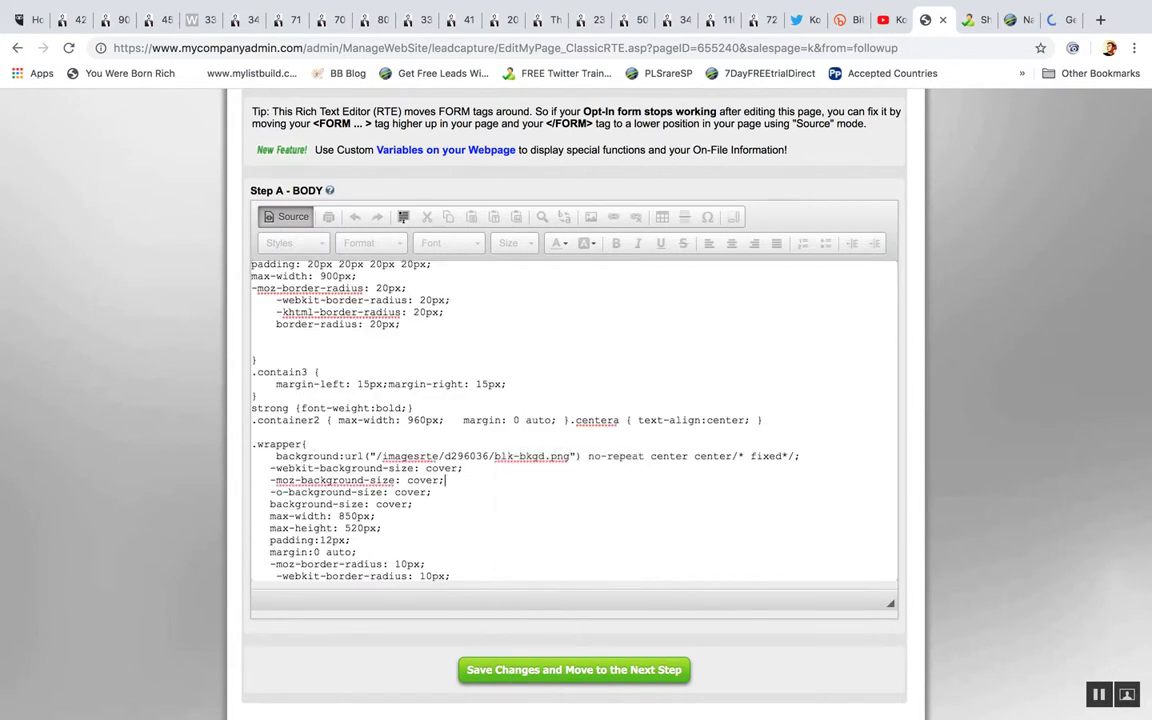
{"action": "key", "text": "Down"}
{"action": "key", "text": "Down"}
{"action": "key", "text": "Down"}
{"action": "key", "text": "Down"}
{"action": "key", "text": "Down"}
{"action": "key", "text": "Down"}
{"action": "key", "text": "Down"}
{"action": "key", "text": "Down"}
{"action": "scroll", "coordinate": [844, 357], "scroll_direction": "down", "scroll_amount": 3}
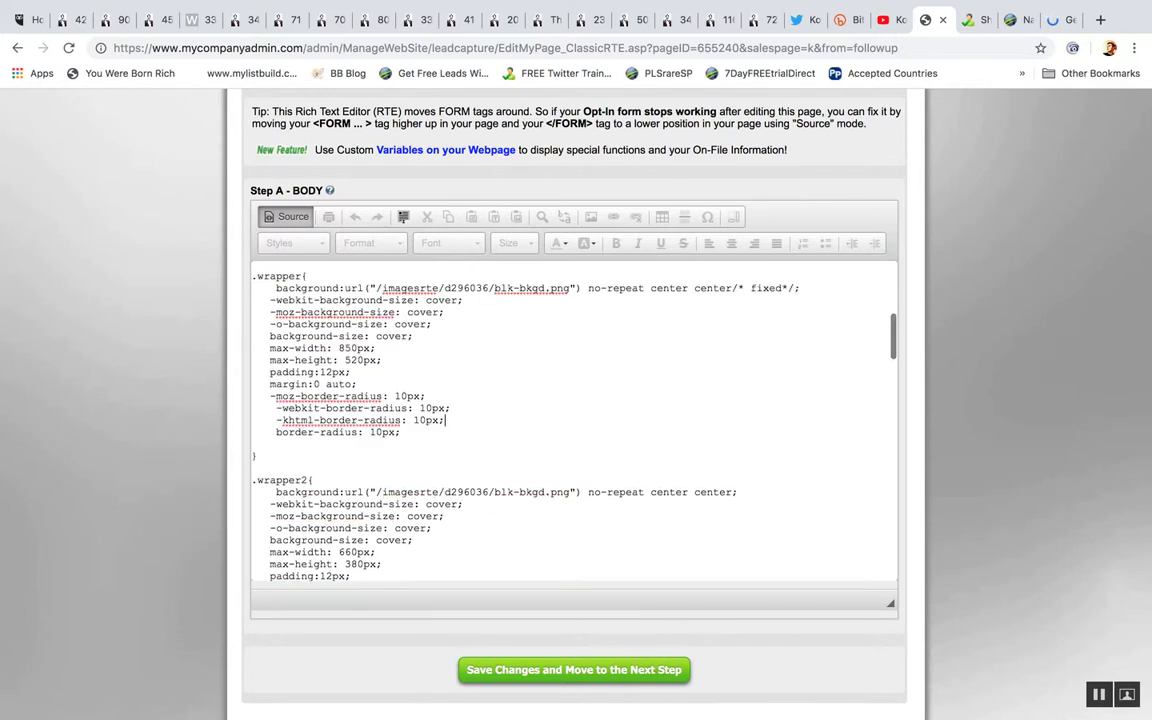
{"action": "key", "text": "Down"}
{"action": "key", "text": "Down"}
{"action": "key", "text": "Down"}
{"action": "key", "text": "Down"}
{"action": "key", "text": "Down"}
{"action": "key", "text": "Down"}
{"action": "key", "text": "Down"}
{"action": "key", "text": "Down"}
{"action": "key", "text": "Down"}
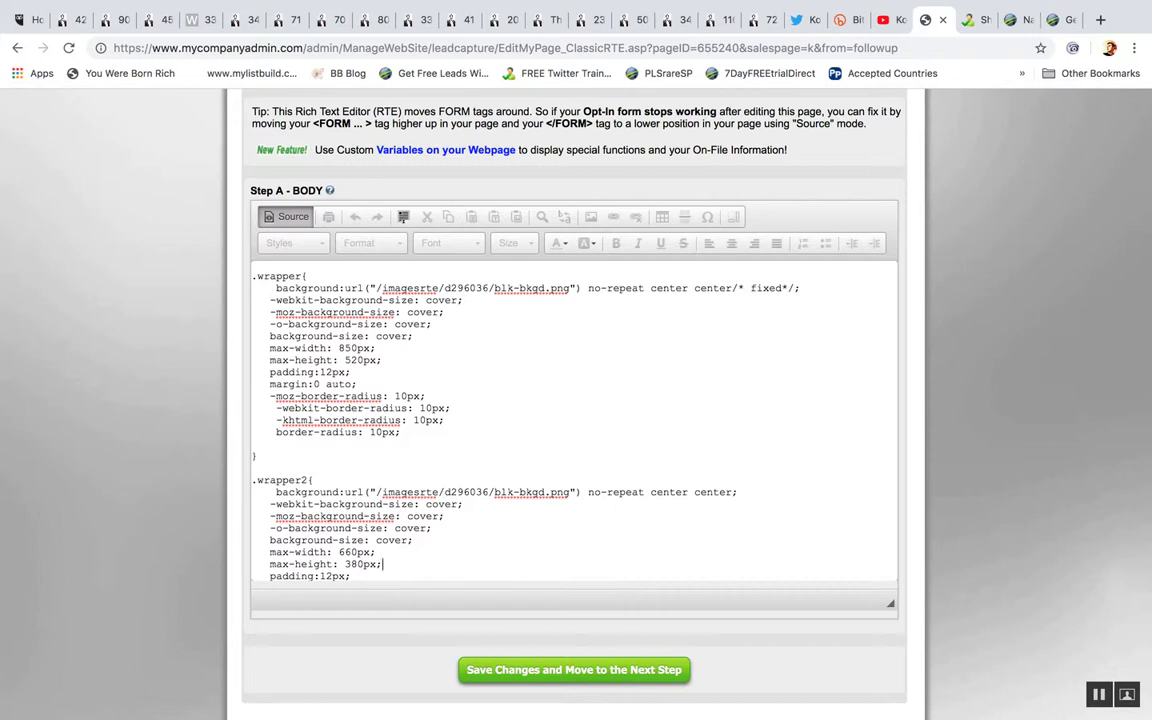
{"action": "key", "text": "Down"}
{"action": "key", "text": "Down"}
{"action": "key", "text": "Down"}
{"action": "scroll", "coordinate": [891, 362], "scroll_direction": "down", "scroll_amount": 3}
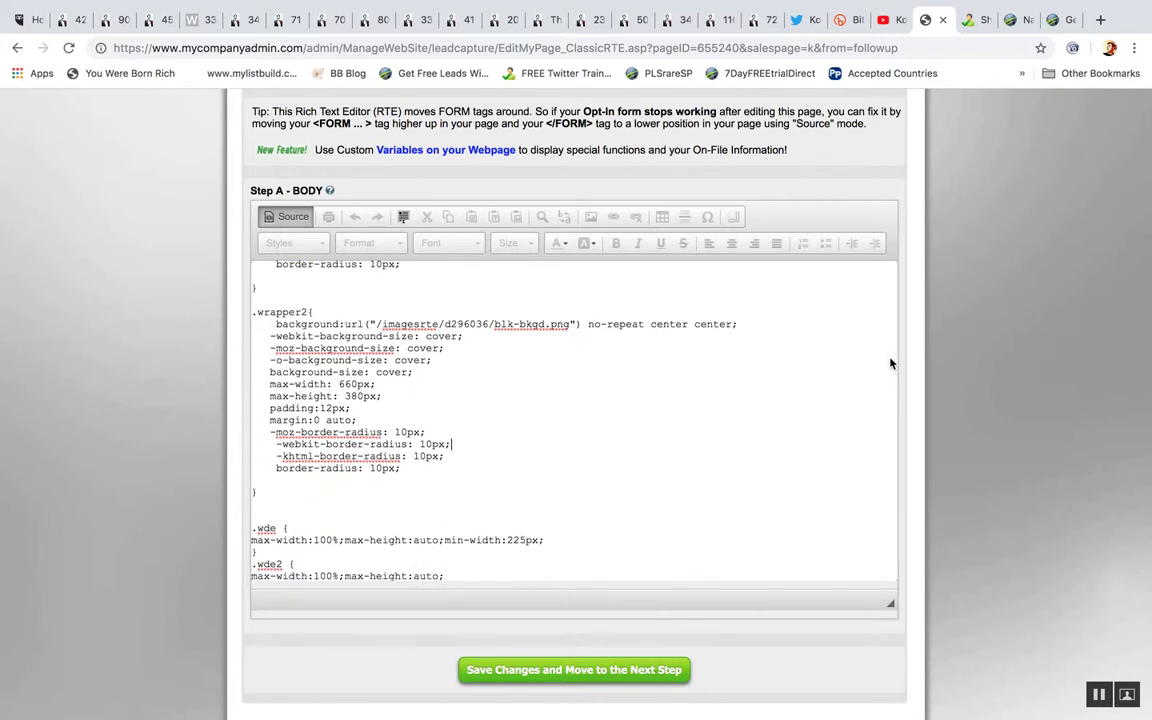
{"action": "scroll", "coordinate": [891, 363], "scroll_direction": "down", "scroll_amount": 1}
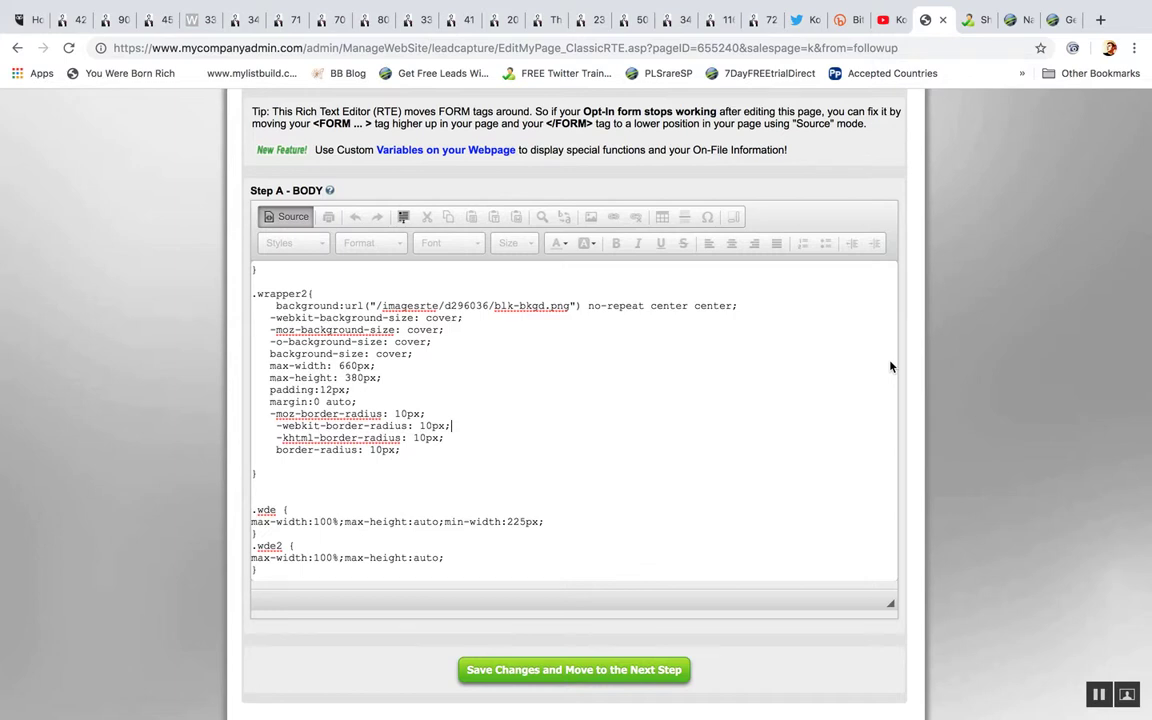
{"action": "scroll", "coordinate": [891, 367], "scroll_direction": "down", "scroll_amount": 10}
Step: Delete the main video's opening iframe tag inside the embed-container div of the wrapper section
{"action": "left_click_drag", "start_coordinate": [894, 397], "coordinate": [894, 459]}
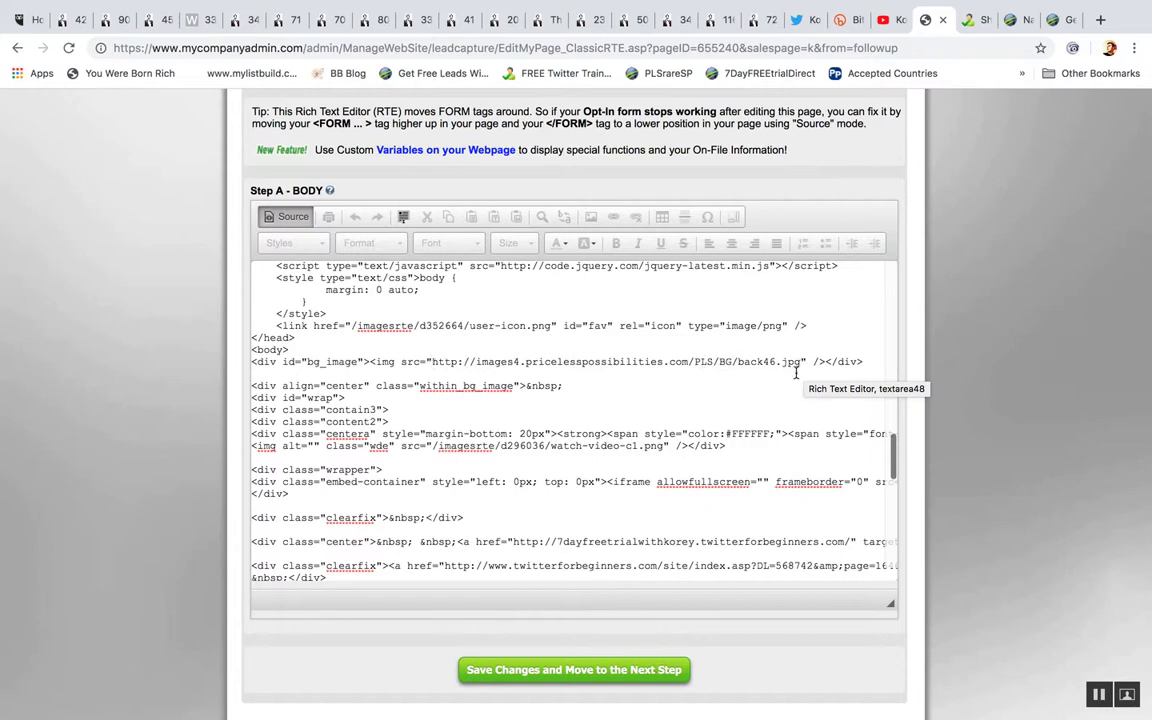
{"action": "left_click_drag", "start_coordinate": [895, 458], "coordinate": [892, 472]}
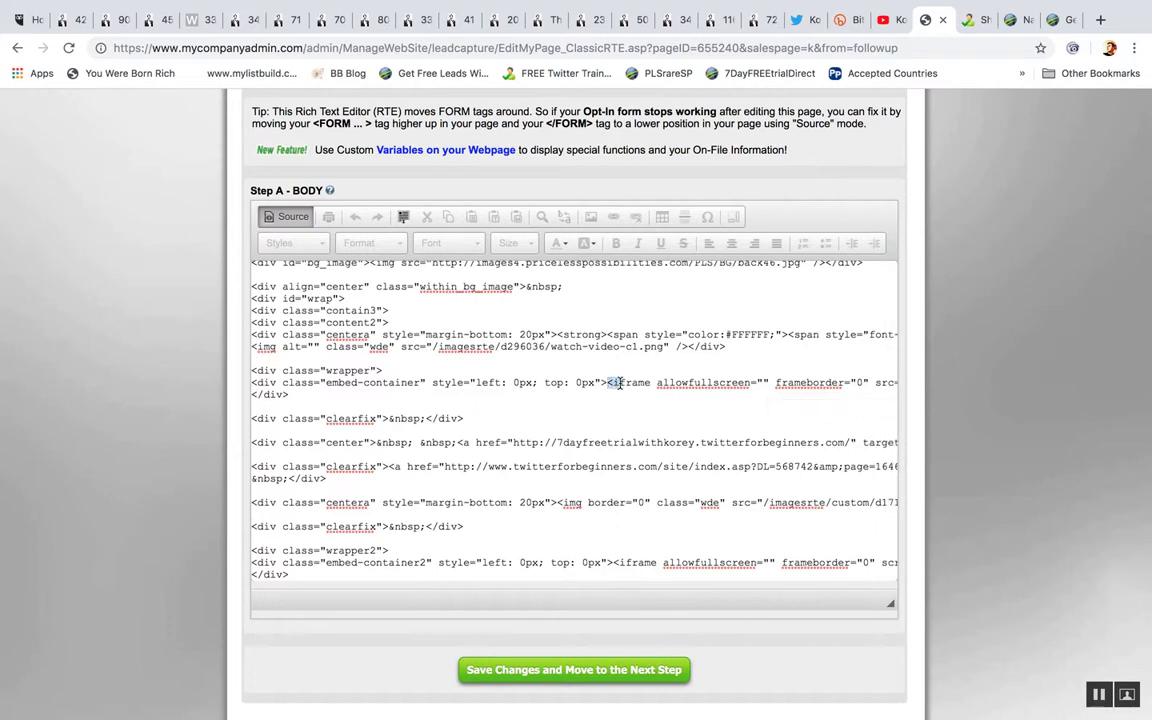
{"action": "left_click_drag", "start_coordinate": [607, 383], "coordinate": [894, 385]}
{"action": "left_click_drag", "start_coordinate": [636, 385], "coordinate": [522, 383]}
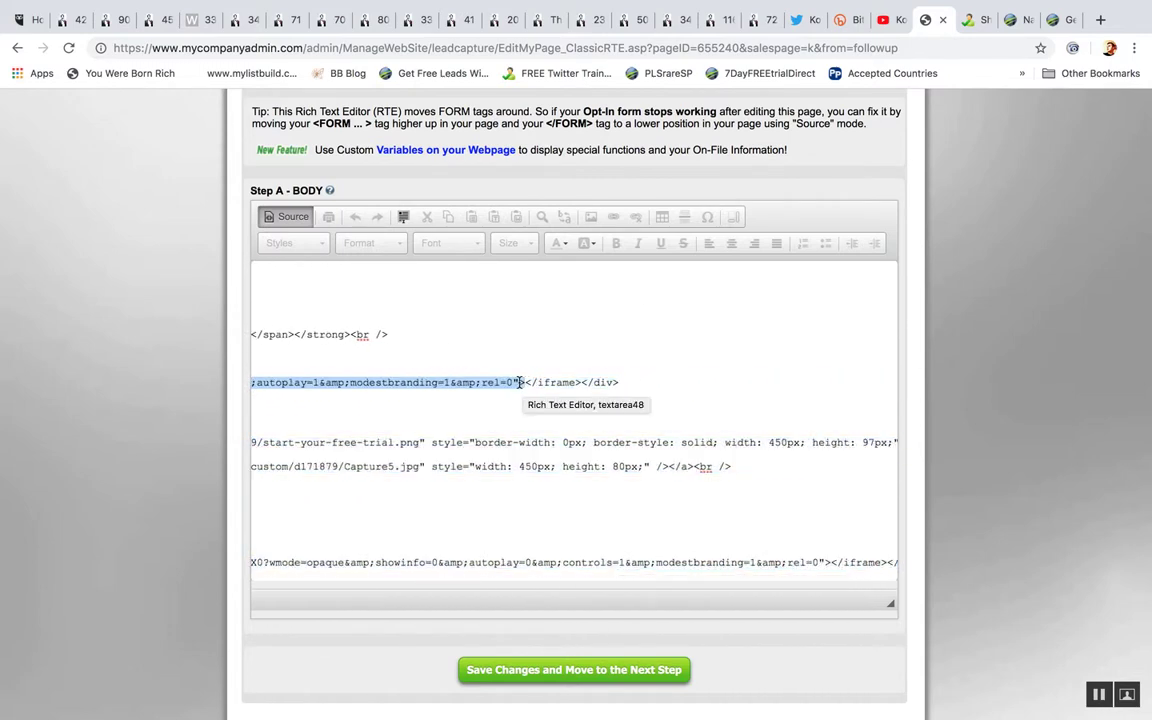
{"action": "key", "text": "BackSpace"}
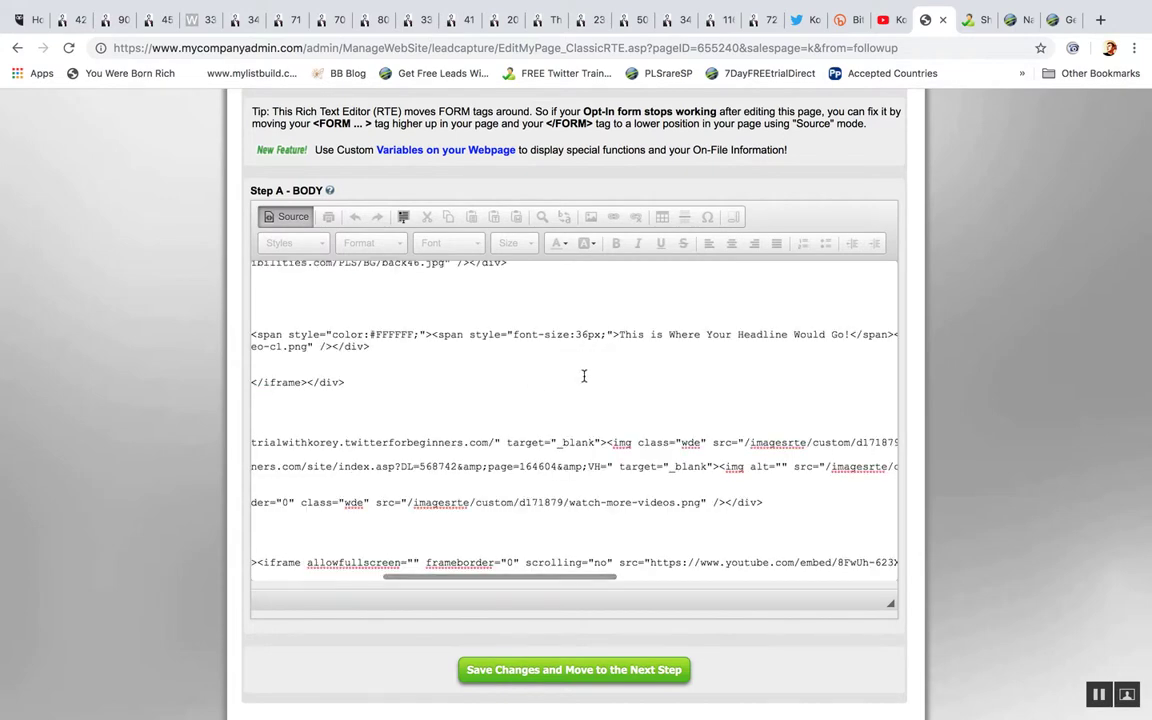
Step: Switch to YouTube, open the "POWER CHATS" Power Lead System Interview Series video from the channel's uploads, and pause it
{"action": "left_click", "coordinate": [889, 21]}
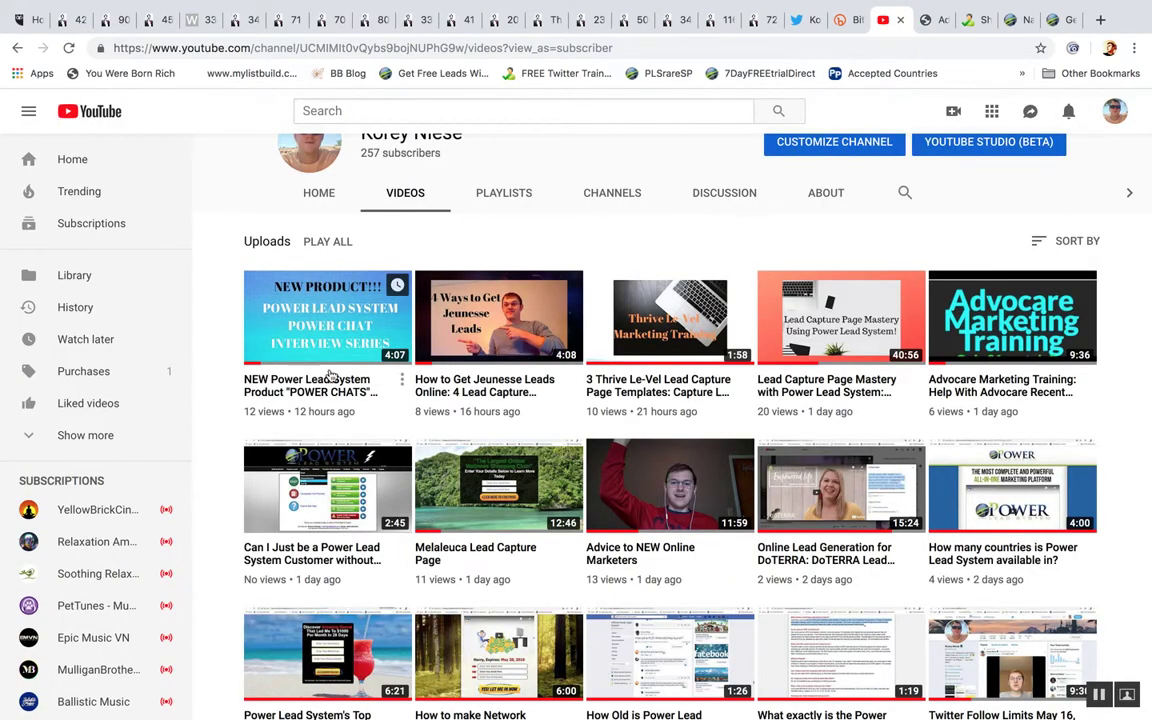
{"action": "left_click", "coordinate": [266, 355]}
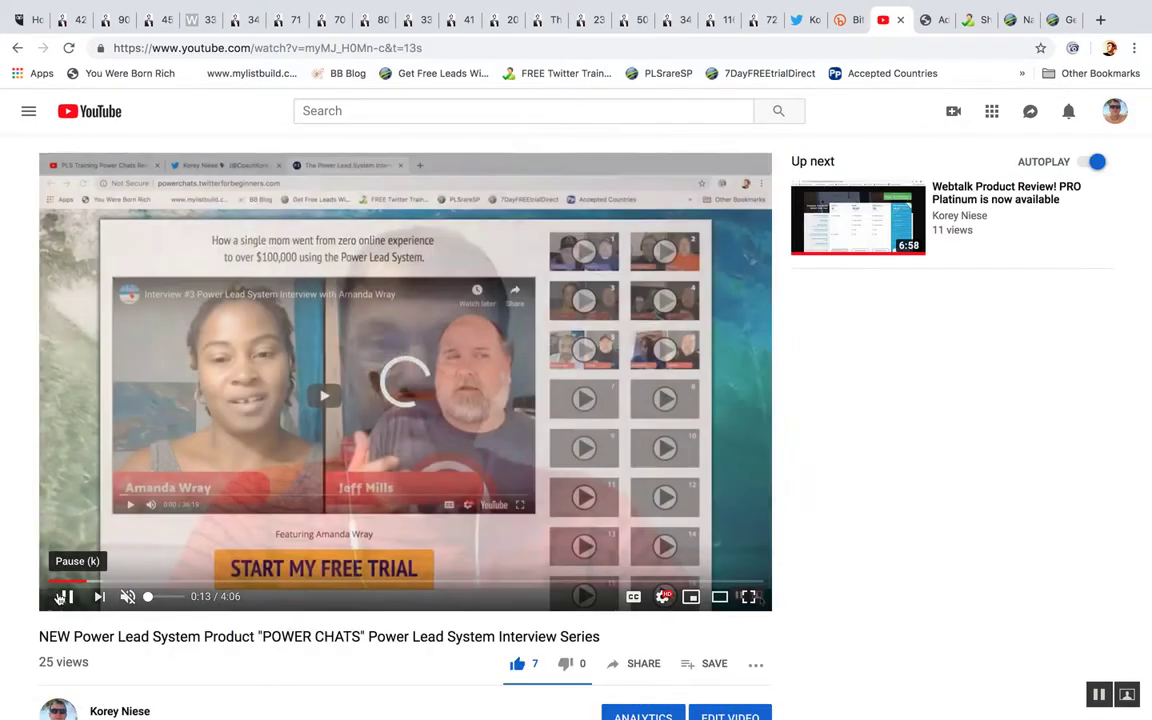
{"action": "left_click", "coordinate": [67, 596]}
{"action": "triple_click", "coordinate": [297, 636]}
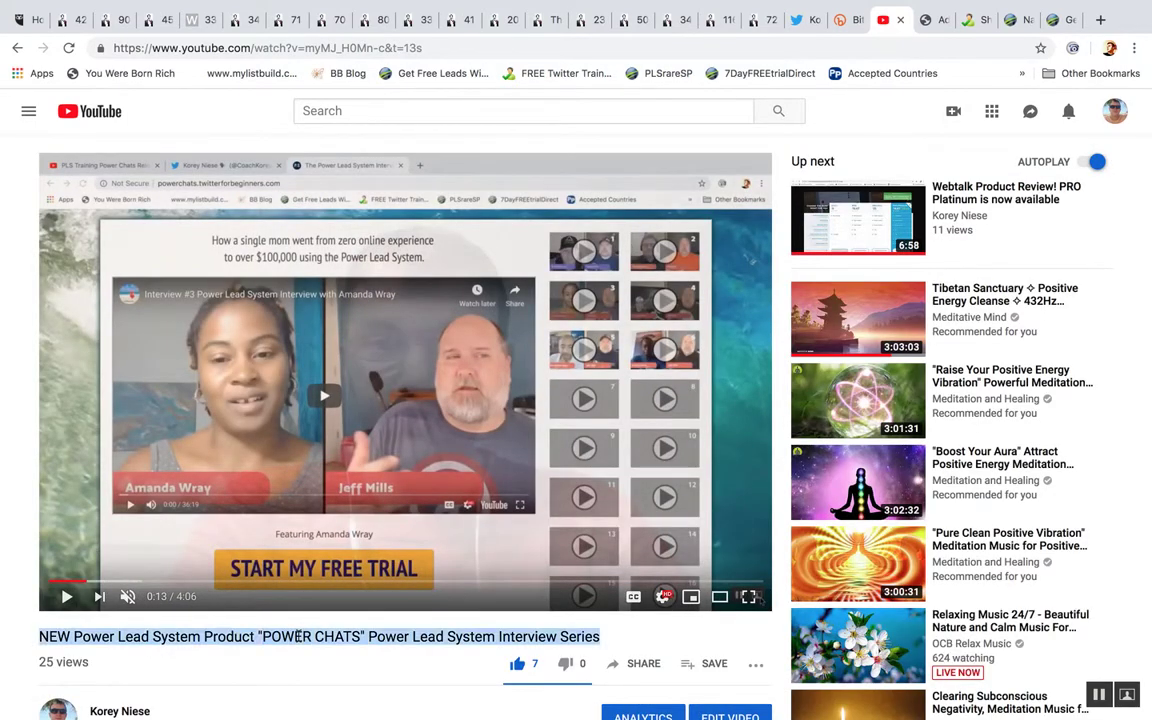
{"action": "left_click", "coordinate": [711, 647]}
{"action": "scroll", "coordinate": [711, 647], "scroll_direction": "down", "scroll_amount": 1}
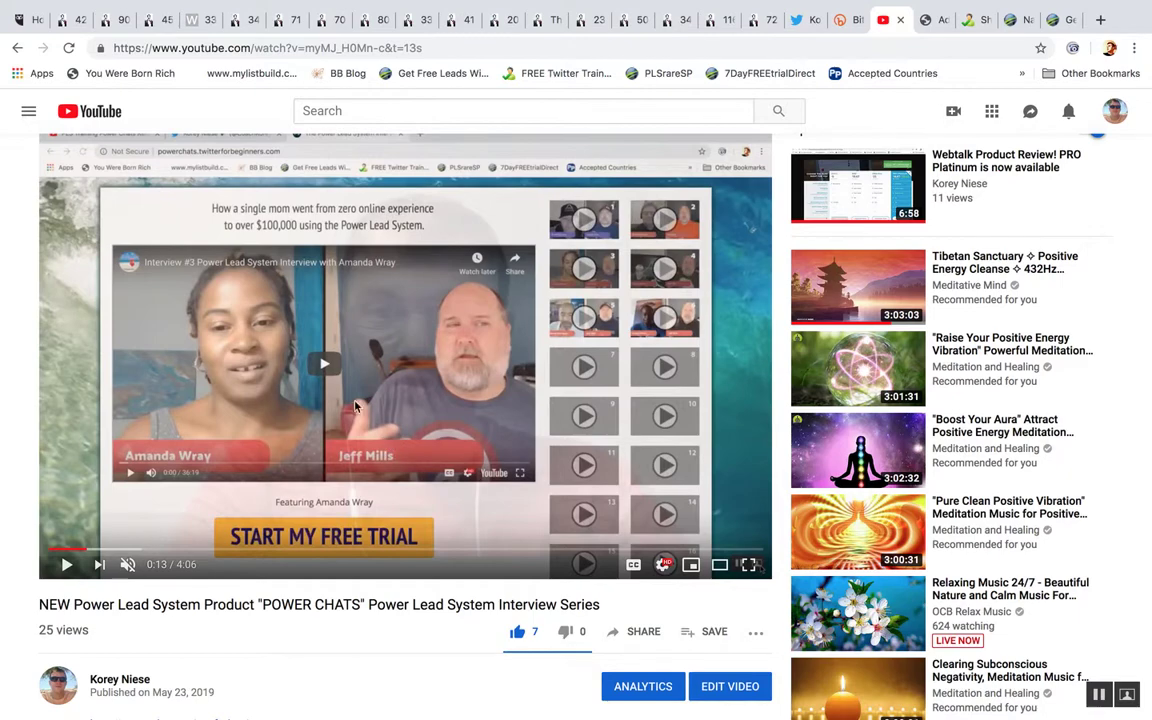
{"action": "scroll", "coordinate": [699, 604], "scroll_direction": "down", "scroll_amount": 2}
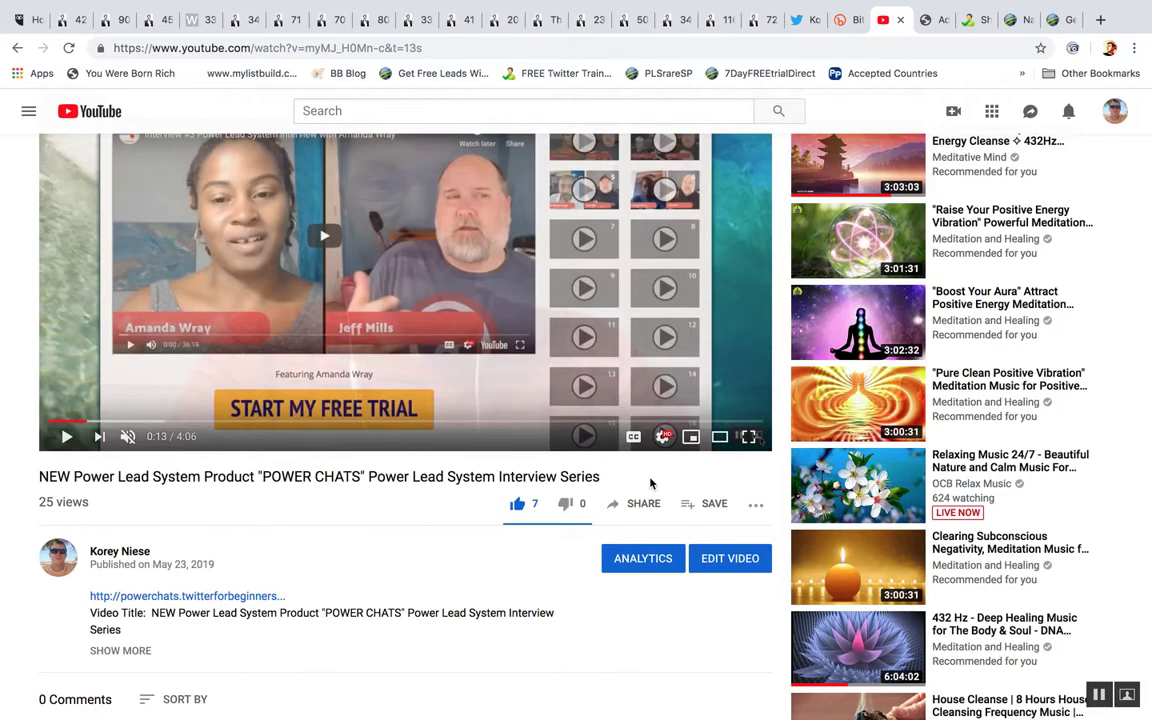
{"action": "scroll", "coordinate": [650, 483], "scroll_direction": "down", "scroll_amount": 1}
Step: Get the video's embed code with player controls turned off and copy the full iframe code
{"action": "left_click", "coordinate": [637, 441]}
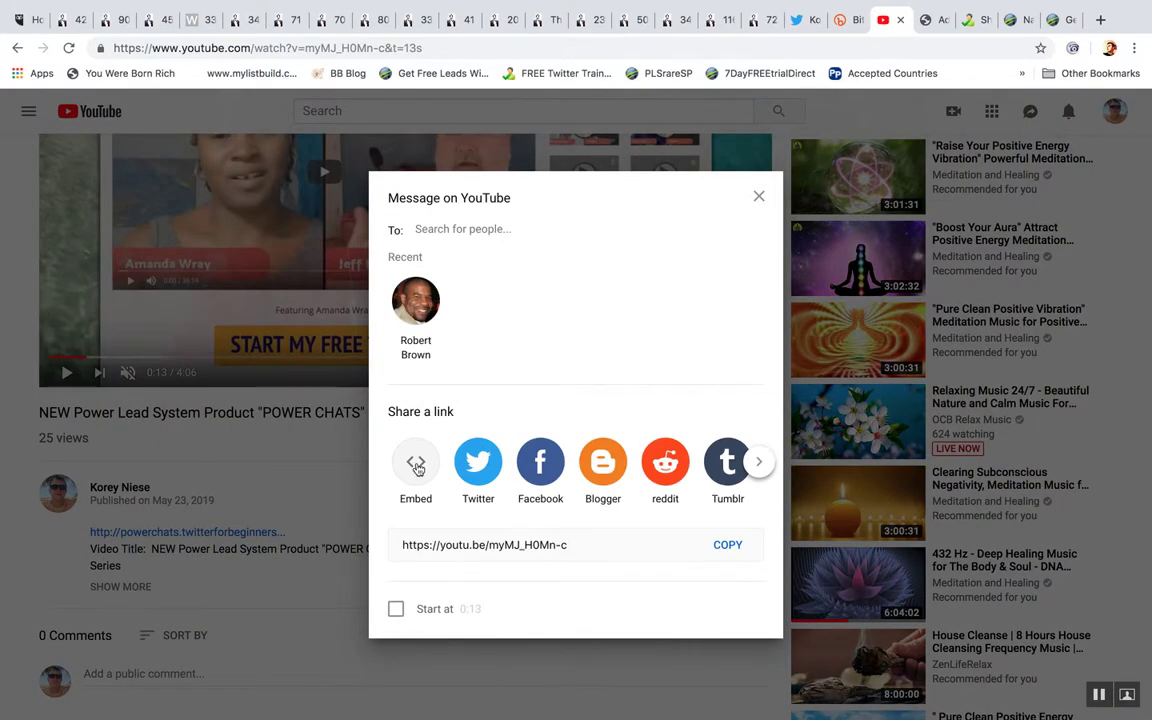
{"action": "left_click", "coordinate": [413, 465]}
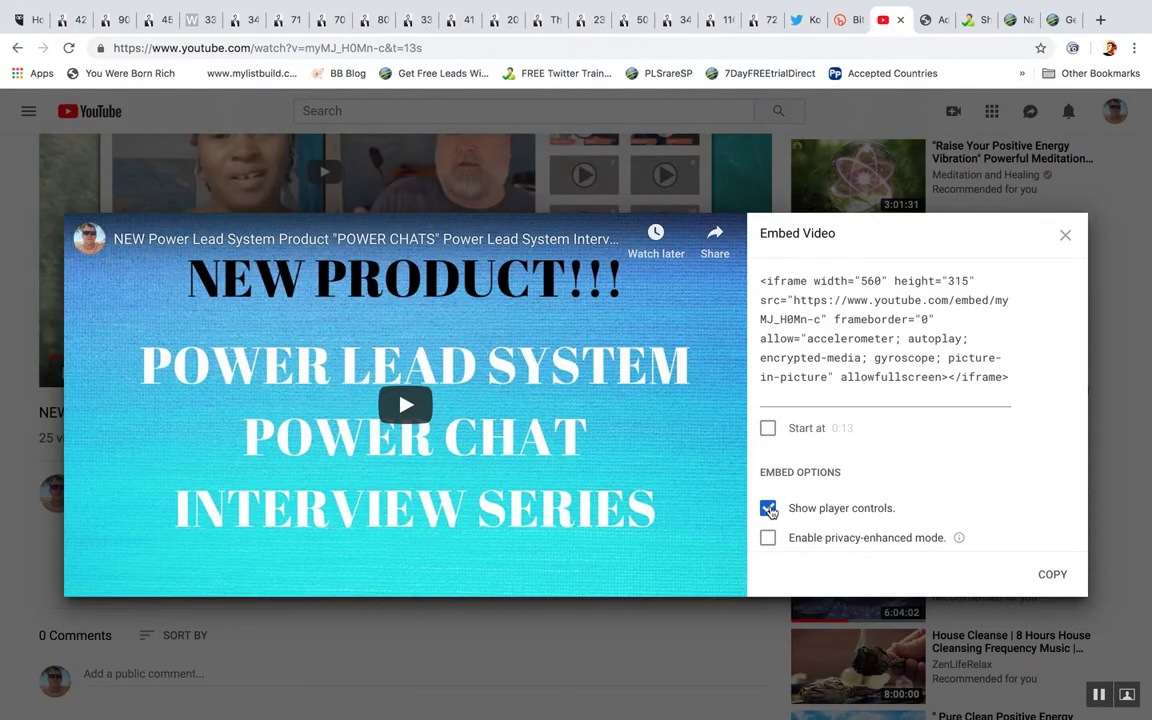
{"action": "left_click", "coordinate": [768, 509]}
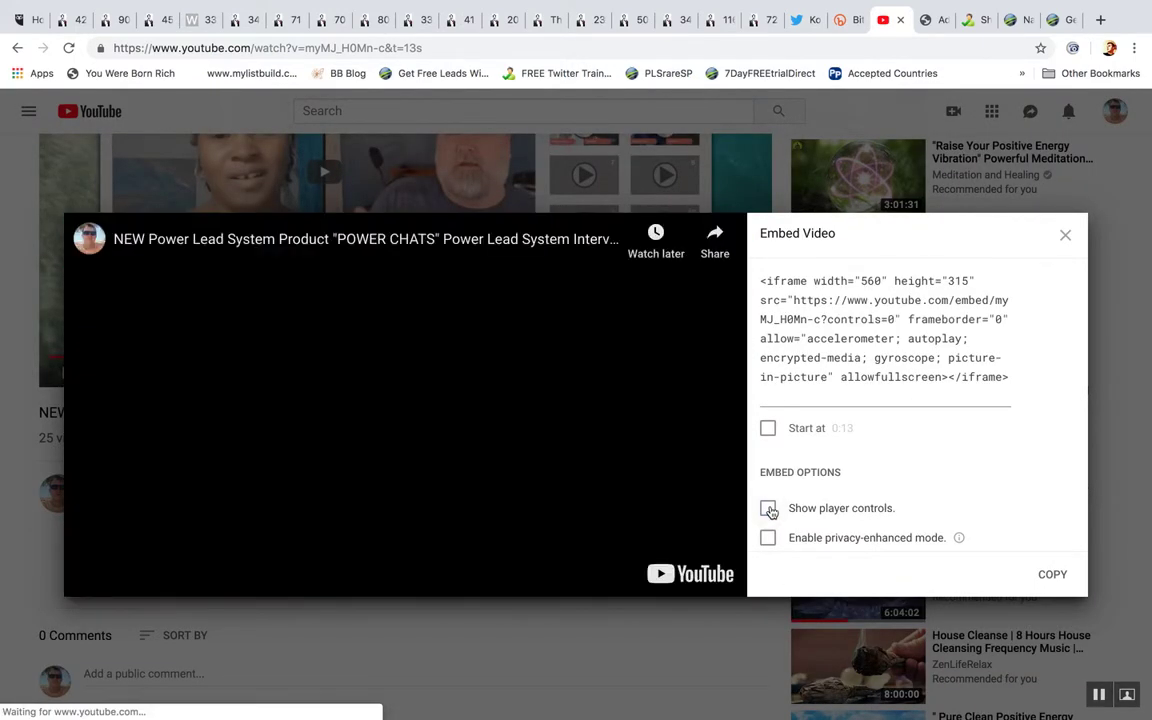
{"action": "left_click", "coordinate": [768, 510]}
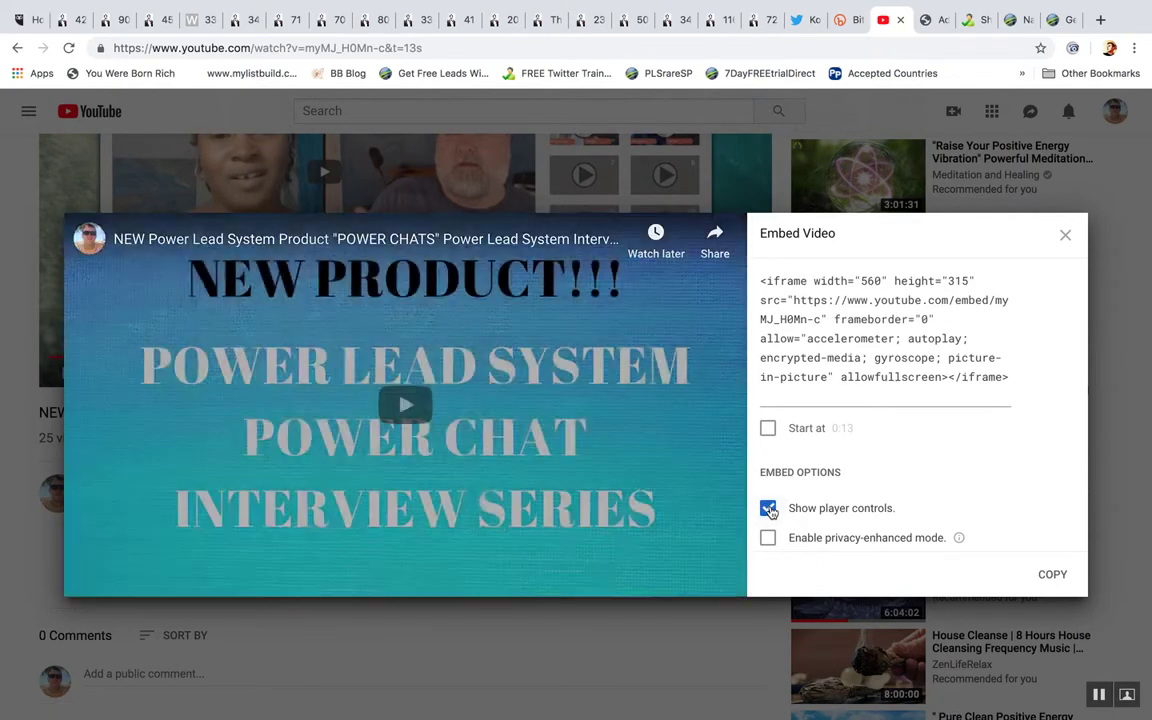
{"action": "left_click", "coordinate": [768, 510]}
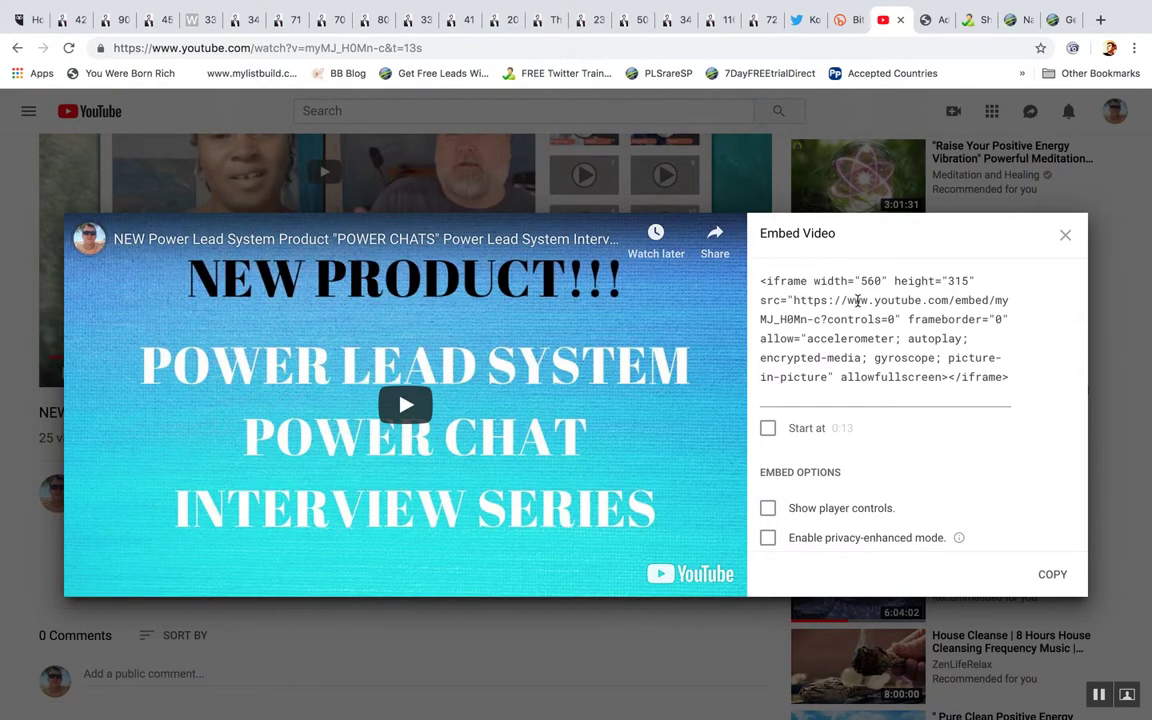
{"action": "left_click", "coordinate": [768, 509]}
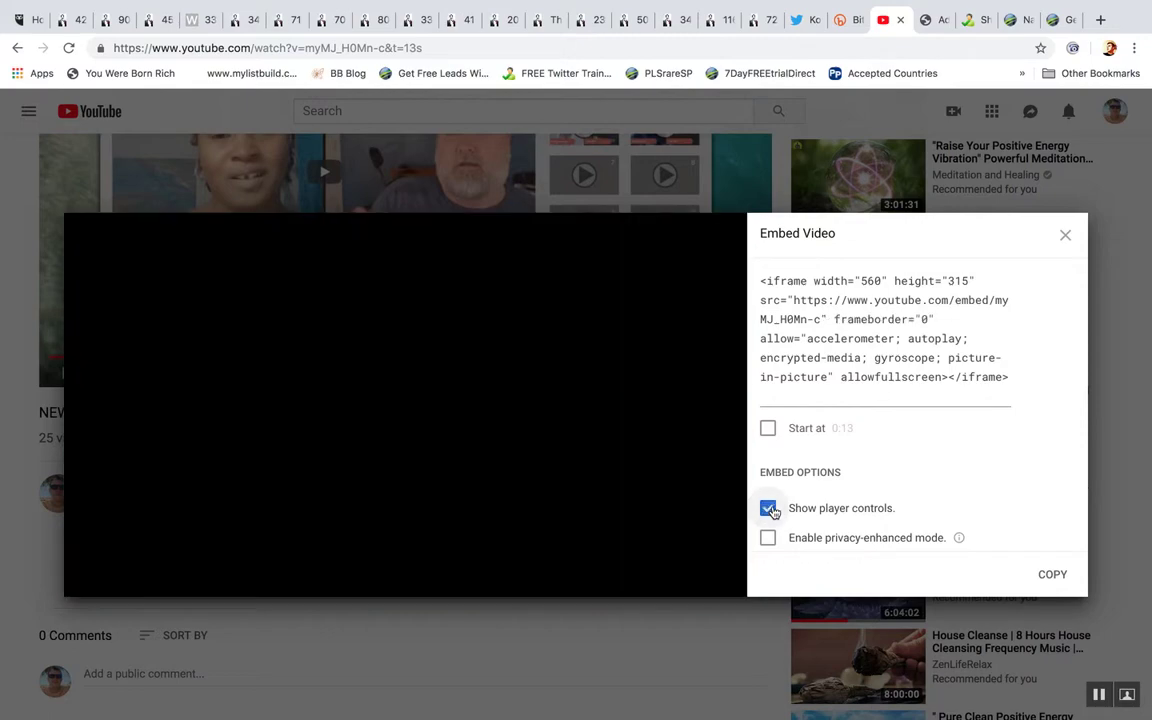
{"action": "left_click", "coordinate": [769, 509]}
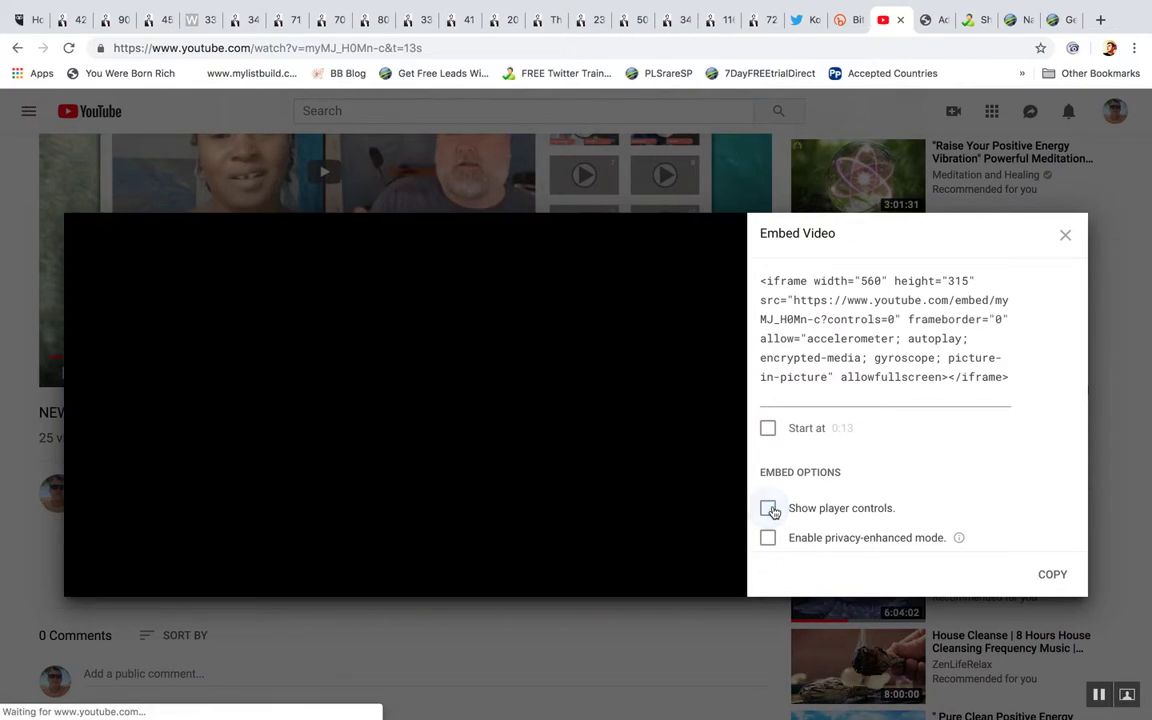
{"action": "left_click", "coordinate": [867, 327]}
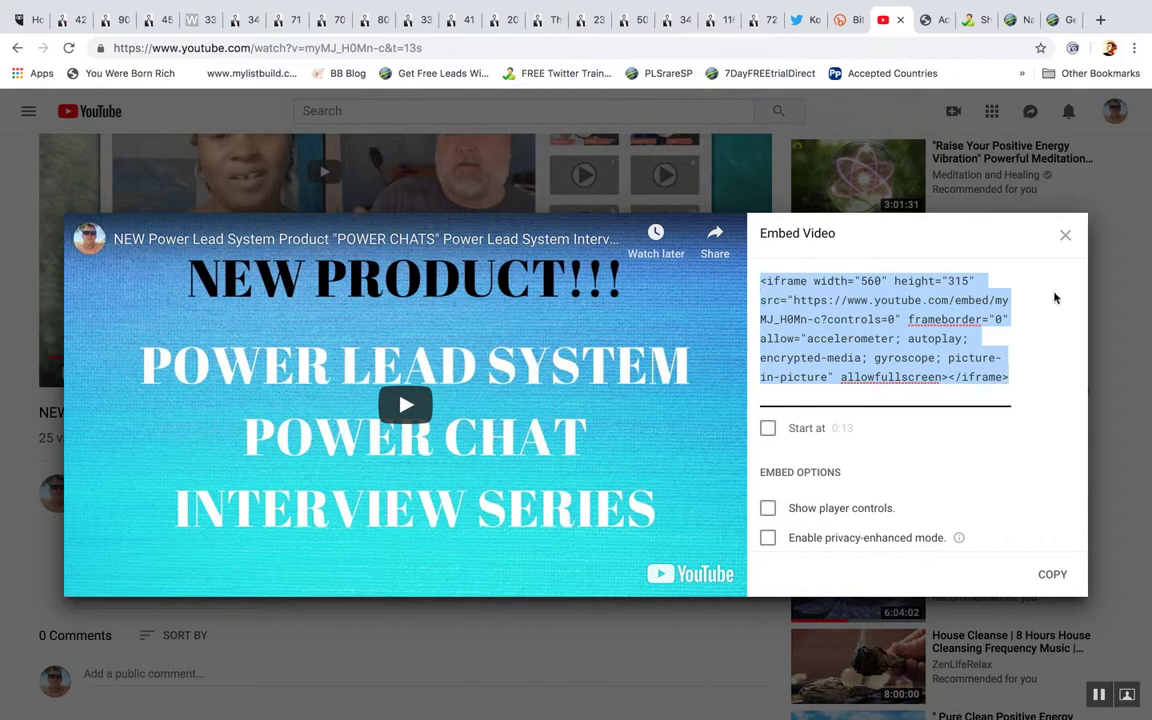
Step: Return to the Power Lead System editor, paste the copied iframe code into the main video's embed-container, and save the changes
{"action": "left_click", "coordinate": [921, 25]}
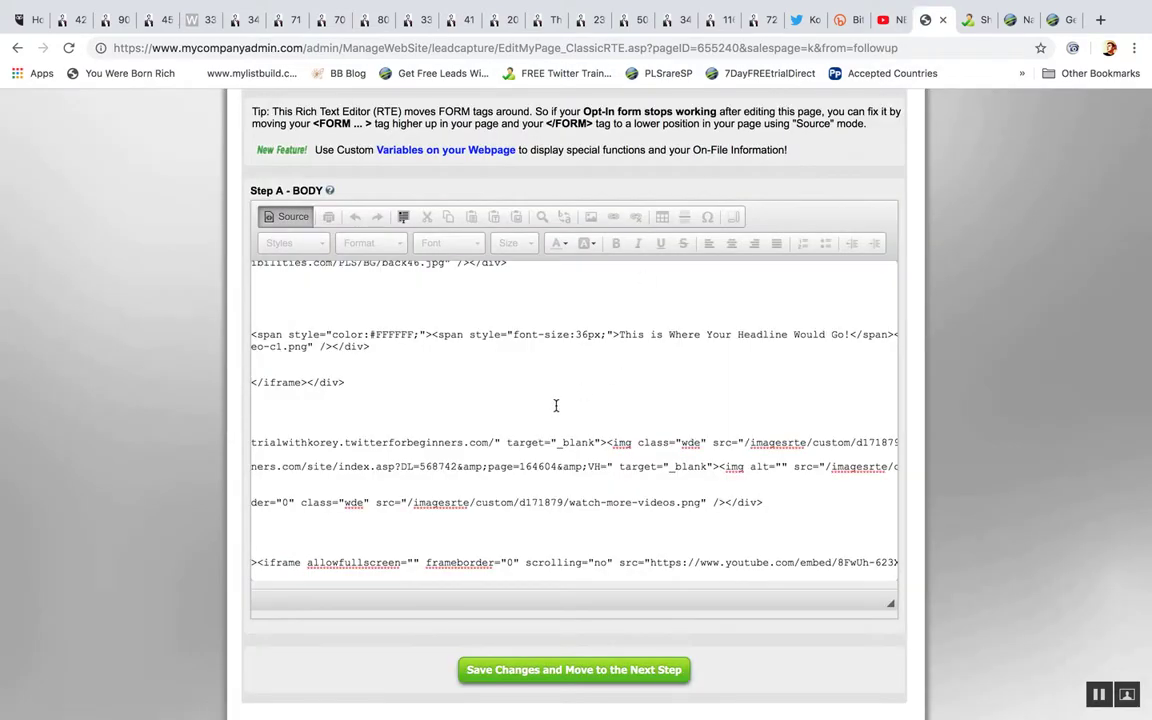
{"action": "scroll", "coordinate": [290, 375], "scroll_direction": "right", "scroll_amount": 5}
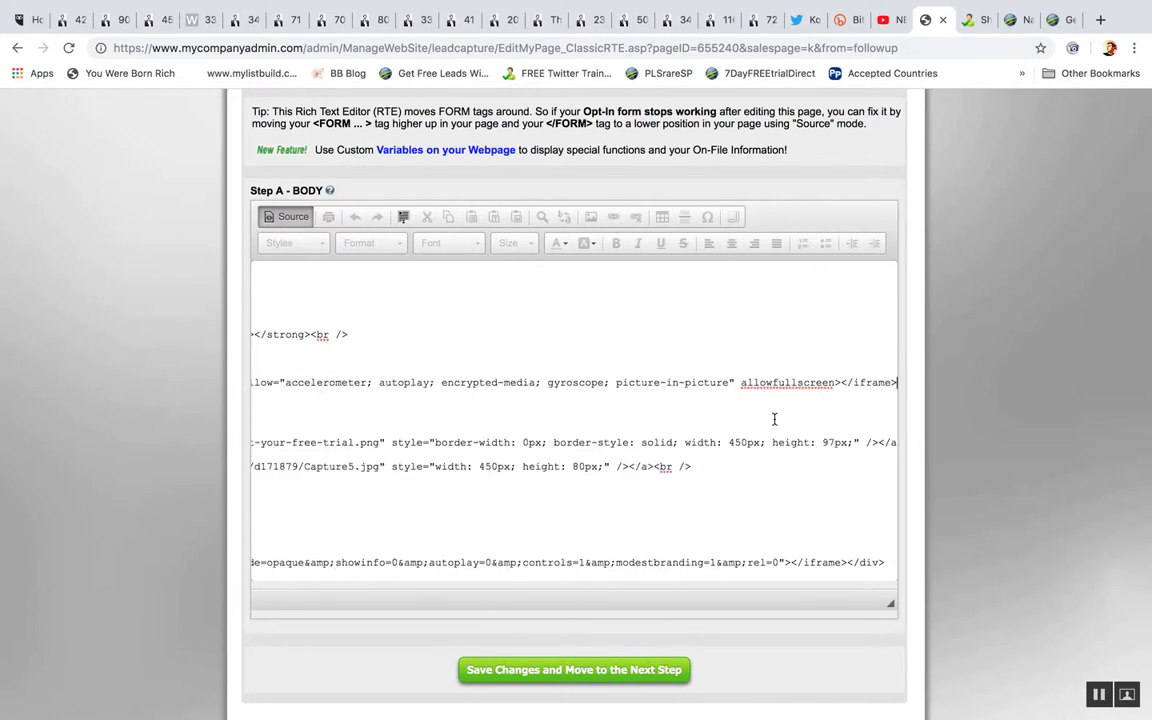
{"action": "left_click", "coordinate": [578, 670]}
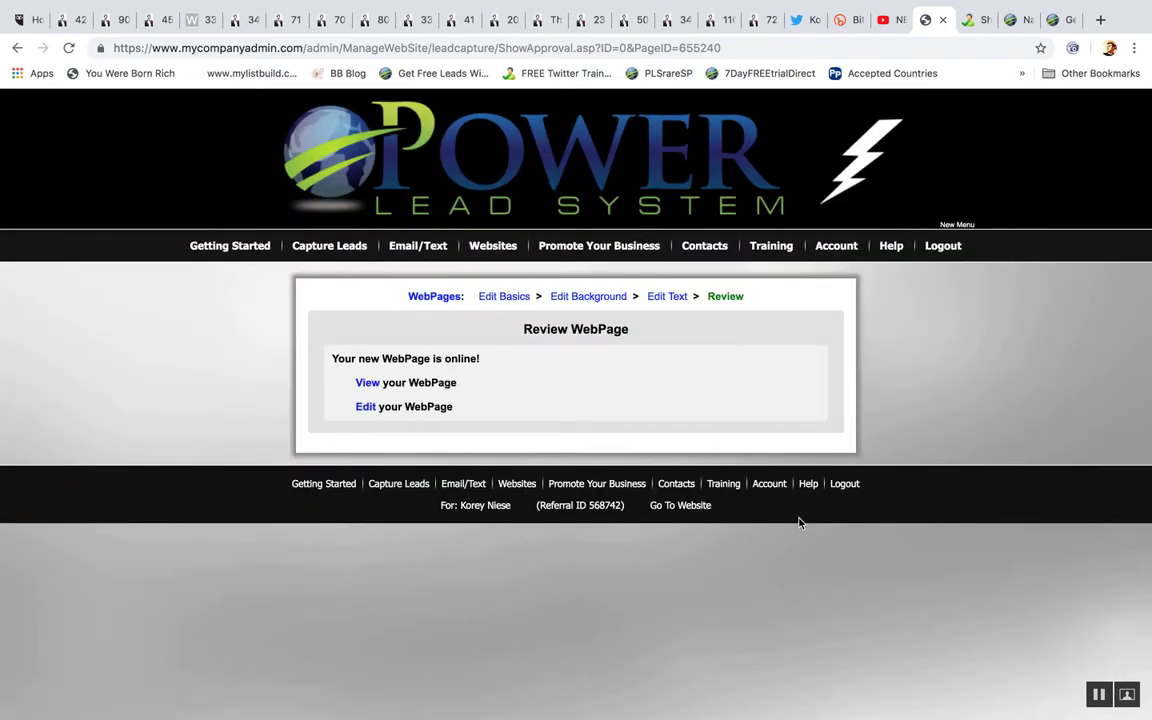
Step: View the published sales page and check the main video, the call-to-action buttons and the Watch More Videos section
{"action": "scroll", "coordinate": [771, 461], "scroll_direction": "down", "scroll_amount": 1}
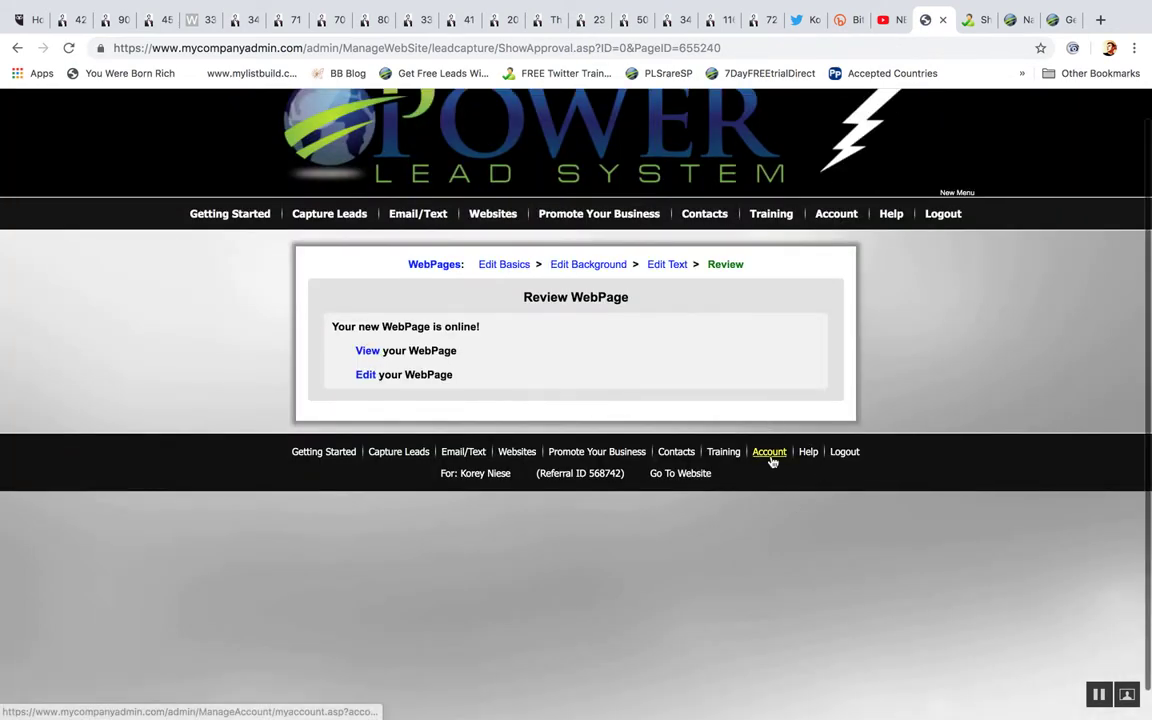
{"action": "left_click", "coordinate": [367, 352]}
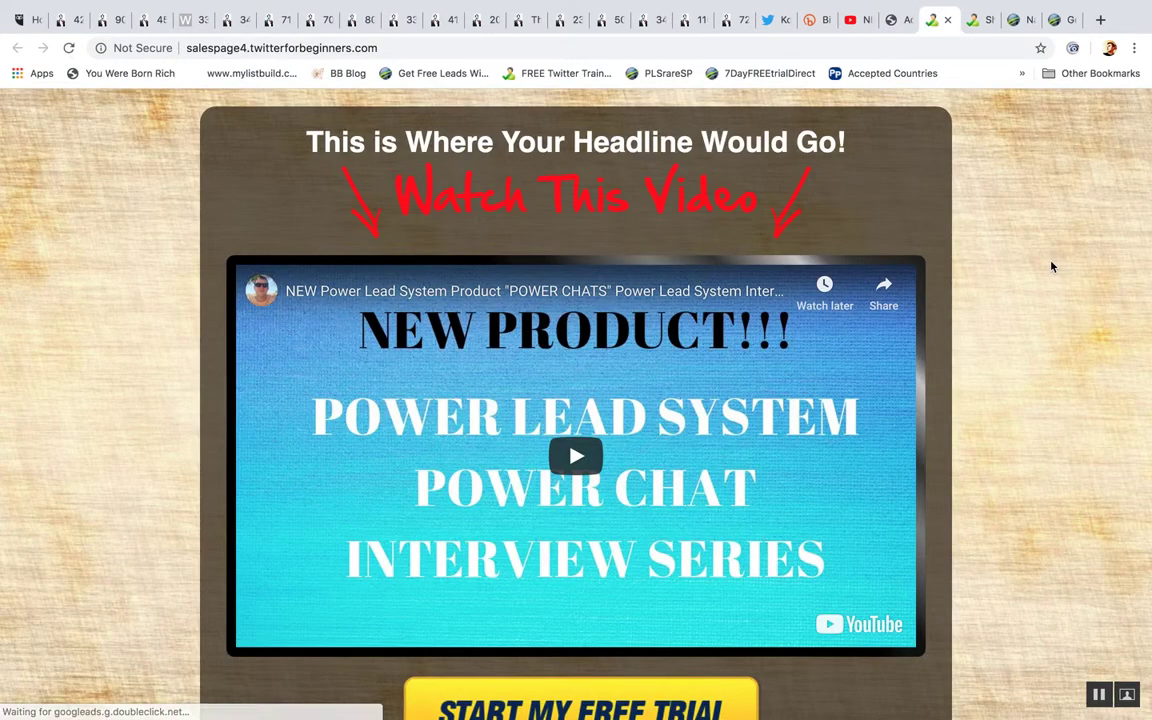
{"action": "scroll", "coordinate": [1051, 266], "scroll_direction": "down", "scroll_amount": 1}
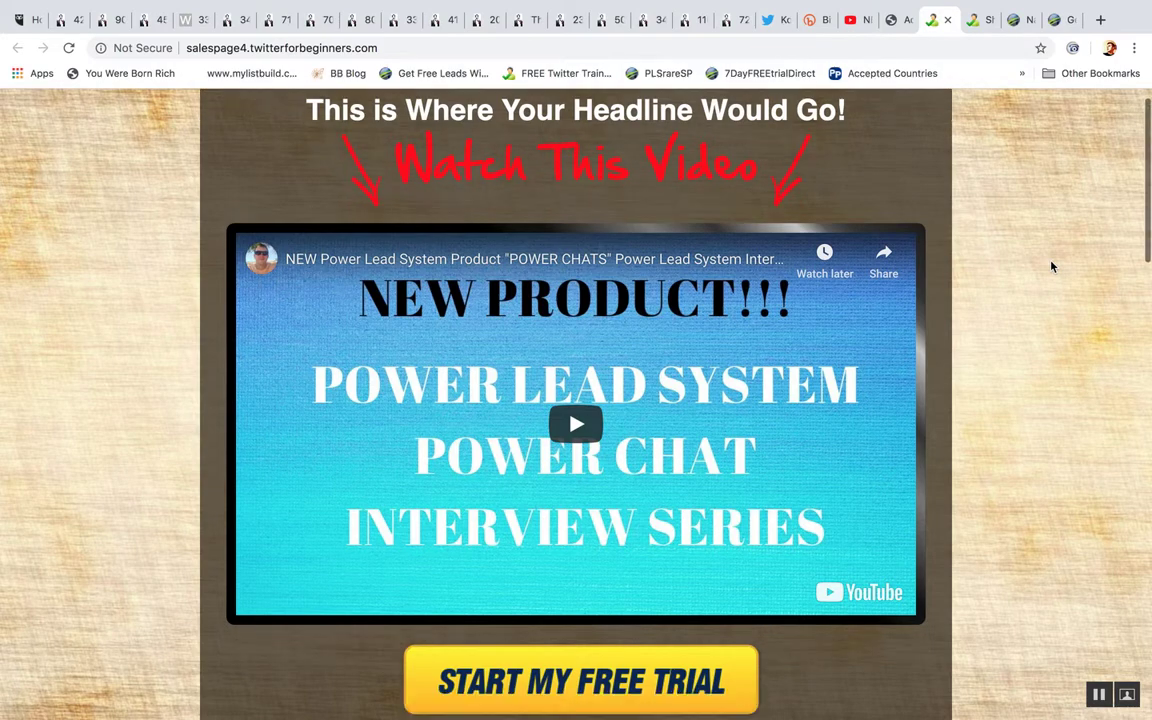
{"action": "scroll", "coordinate": [1051, 266], "scroll_direction": "up", "scroll_amount": 1}
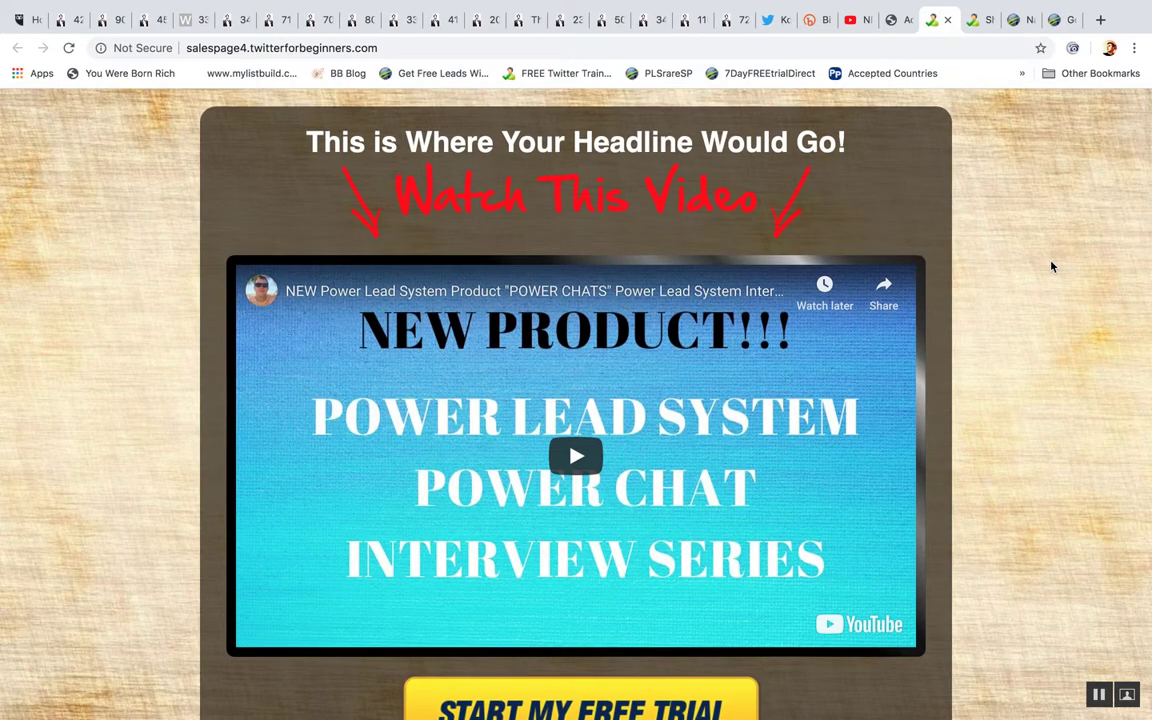
{"action": "scroll", "coordinate": [1051, 266], "scroll_direction": "down", "scroll_amount": 3}
{"action": "scroll", "coordinate": [1051, 266], "scroll_direction": "down", "scroll_amount": 6}
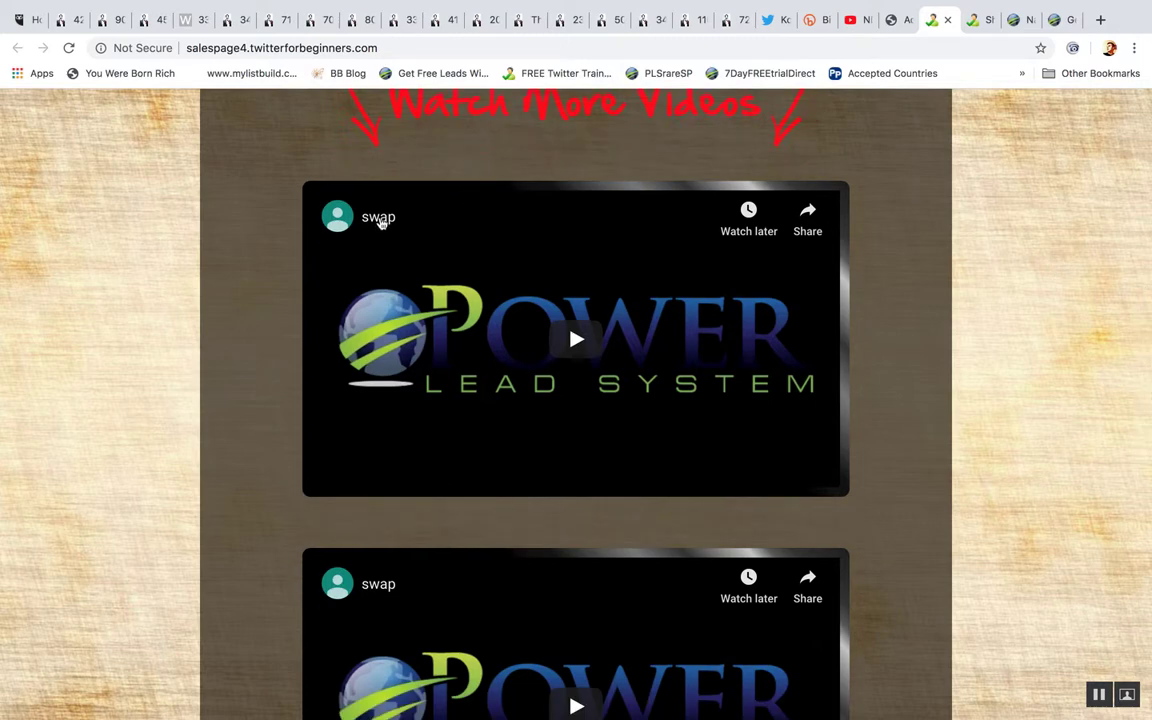
{"action": "scroll", "coordinate": [380, 224], "scroll_direction": "down", "scroll_amount": 3}
{"action": "scroll", "coordinate": [380, 222], "scroll_direction": "up", "scroll_amount": 4}
{"action": "scroll", "coordinate": [985, 158], "scroll_direction": "up", "scroll_amount": 7}
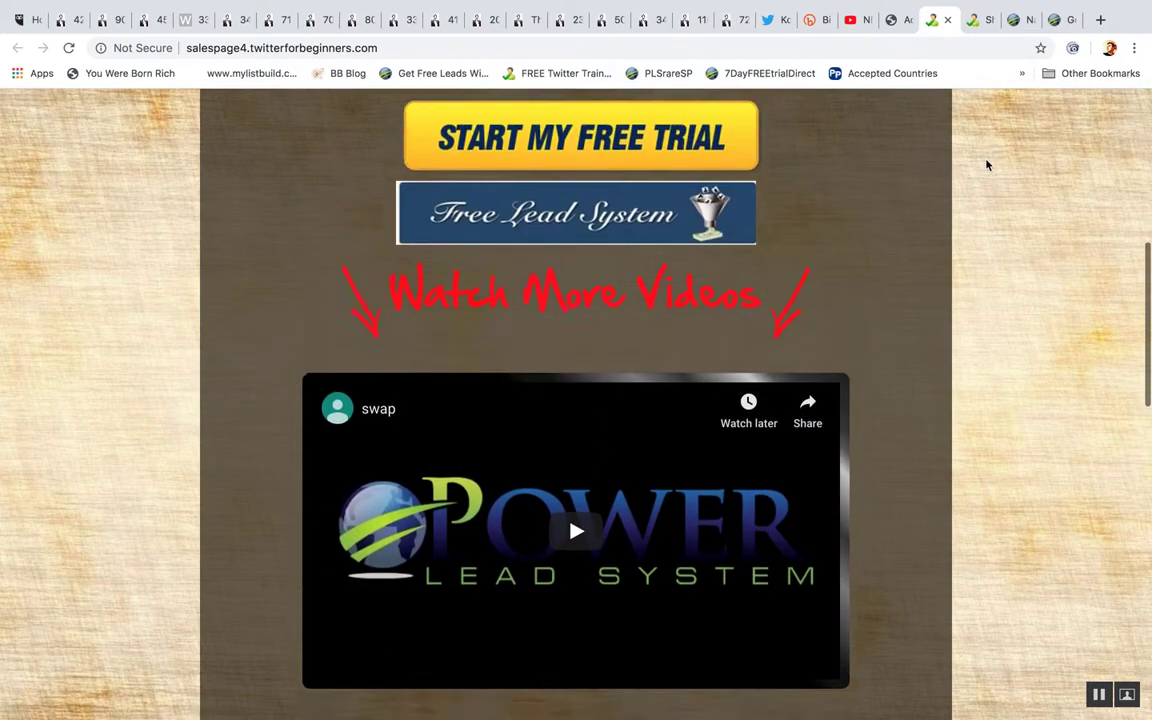
{"action": "scroll", "coordinate": [985, 162], "scroll_direction": "up", "scroll_amount": 1}
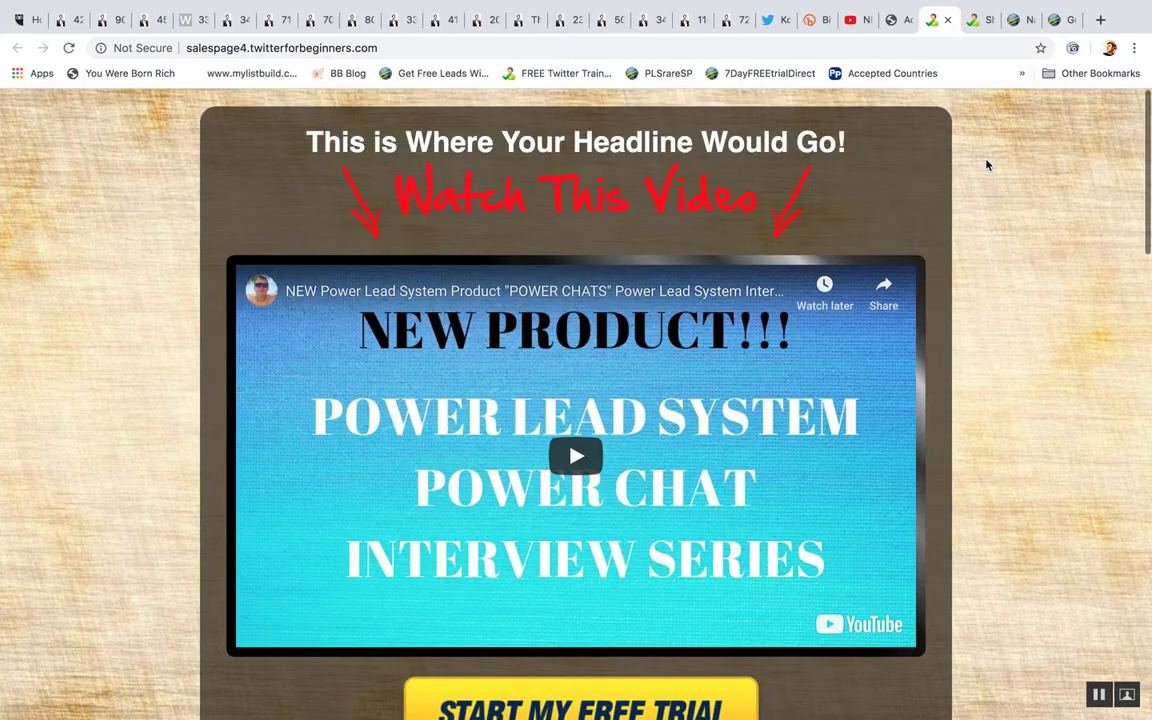
Step: Switch to YouTube, close the video's embed dialog and return to the channel's list of uploads
{"action": "left_click", "coordinate": [851, 20]}
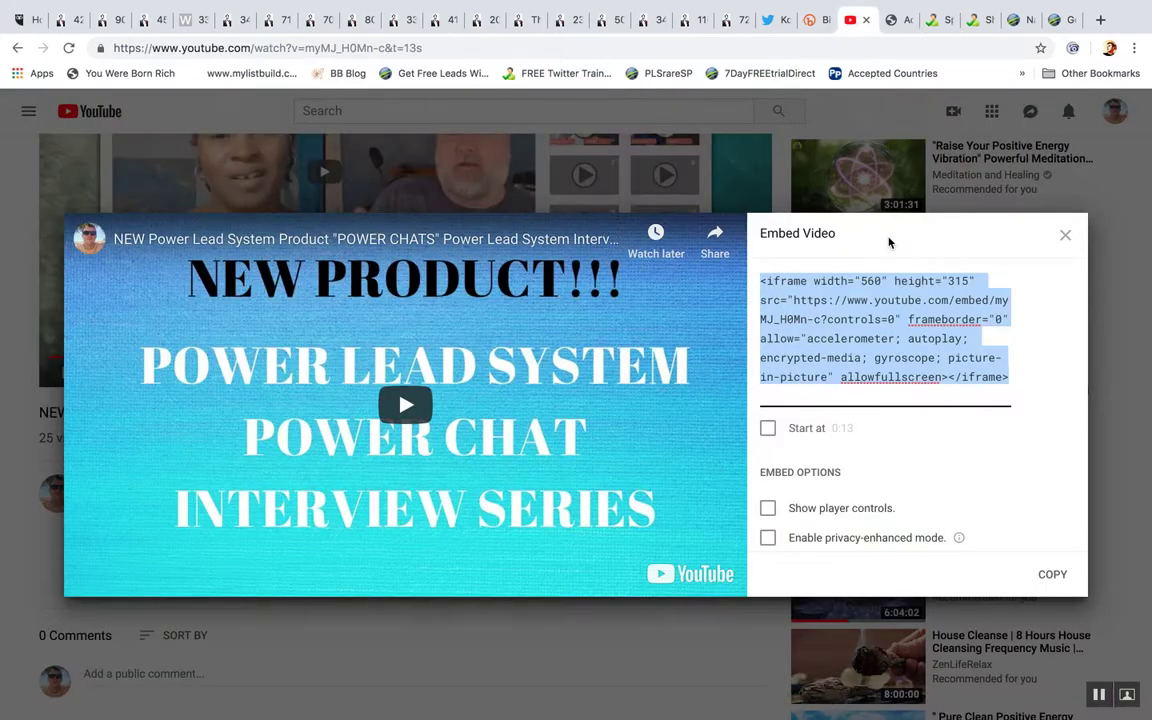
{"action": "left_click", "coordinate": [1063, 234]}
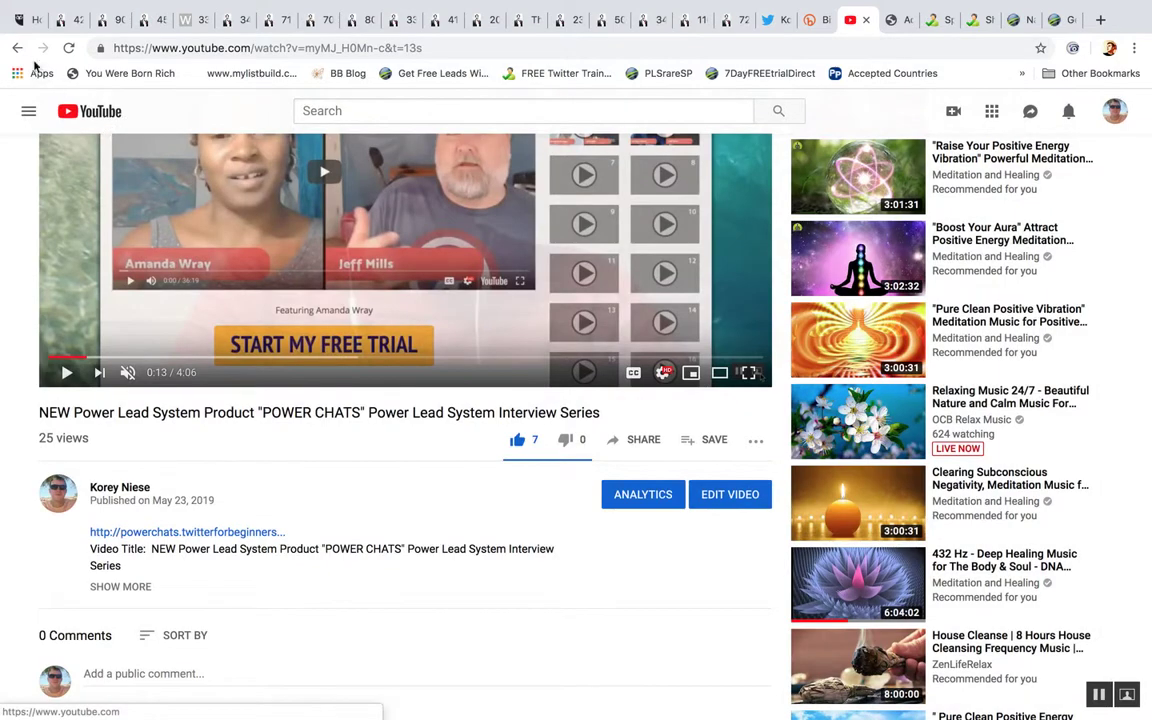
{"action": "left_click", "coordinate": [17, 48]}
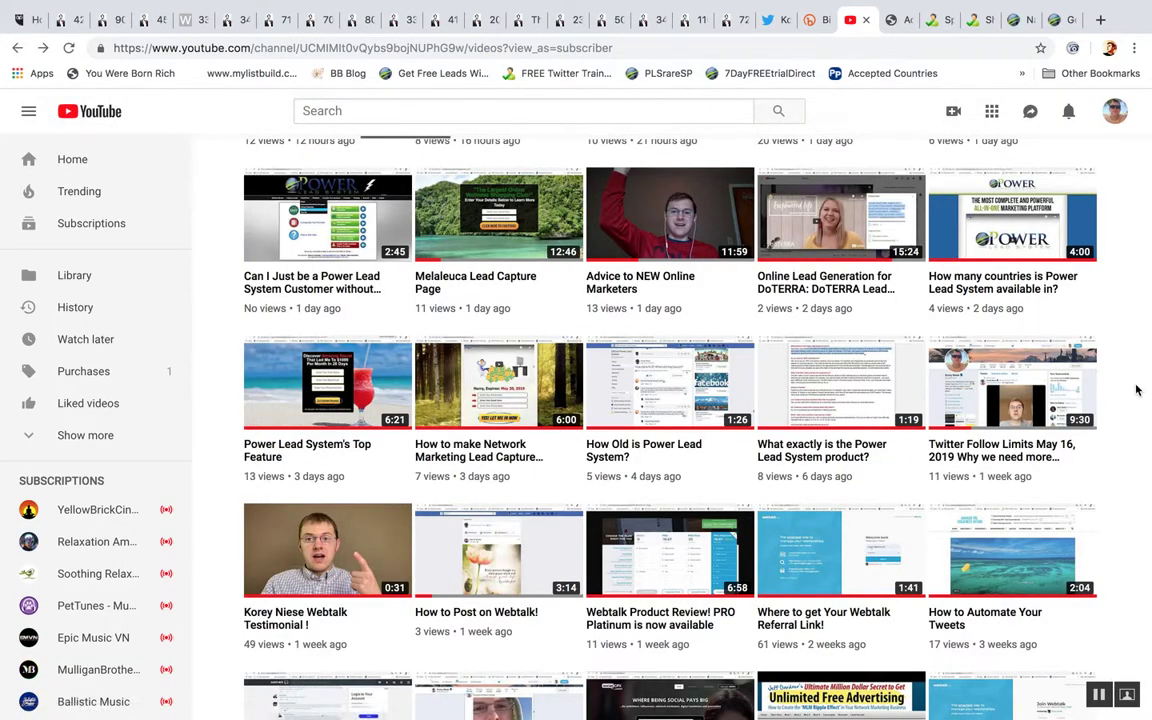
{"action": "scroll", "coordinate": [1136, 392], "scroll_direction": "up", "scroll_amount": 5}
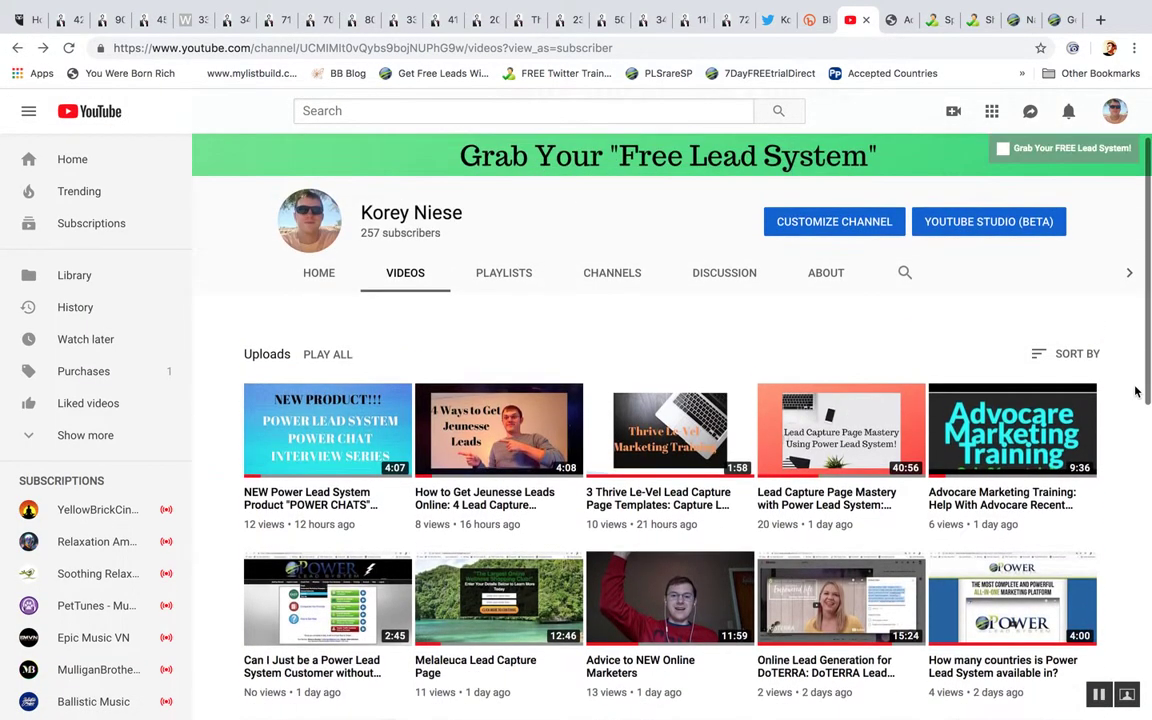
Step: Switch to the published sales page and examine its layout from the headline down to the first Watch More Videos clip
{"action": "left_click", "coordinate": [891, 19]}
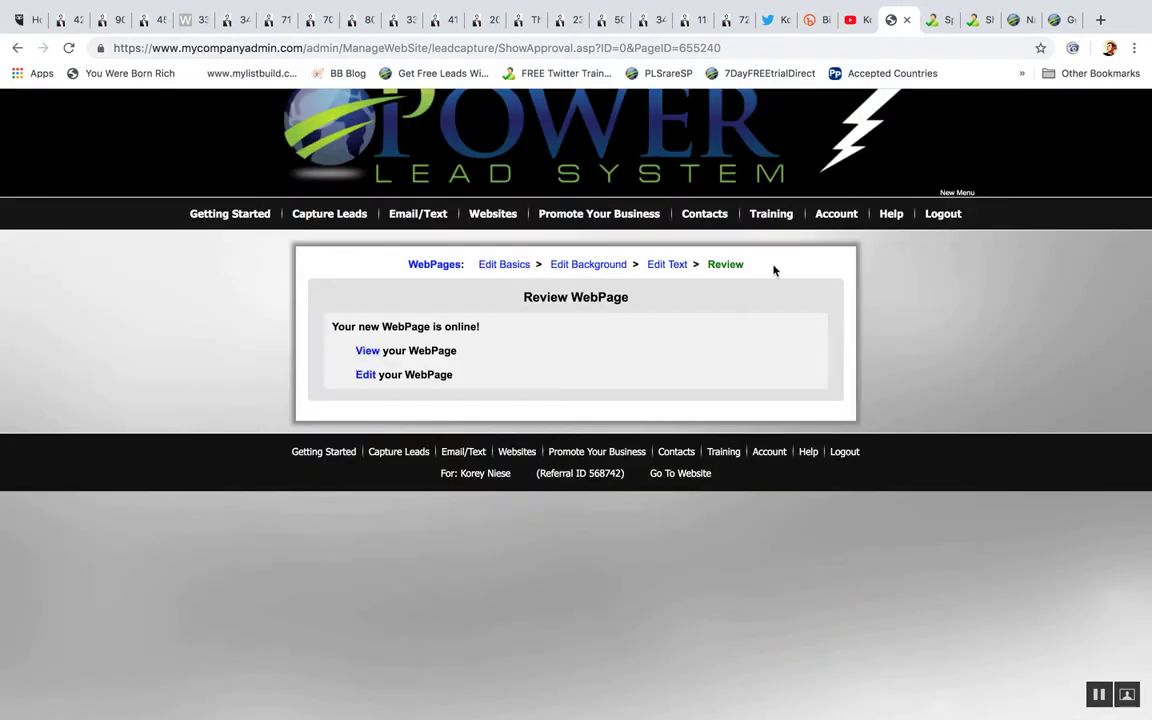
{"action": "left_click", "coordinate": [936, 30]}
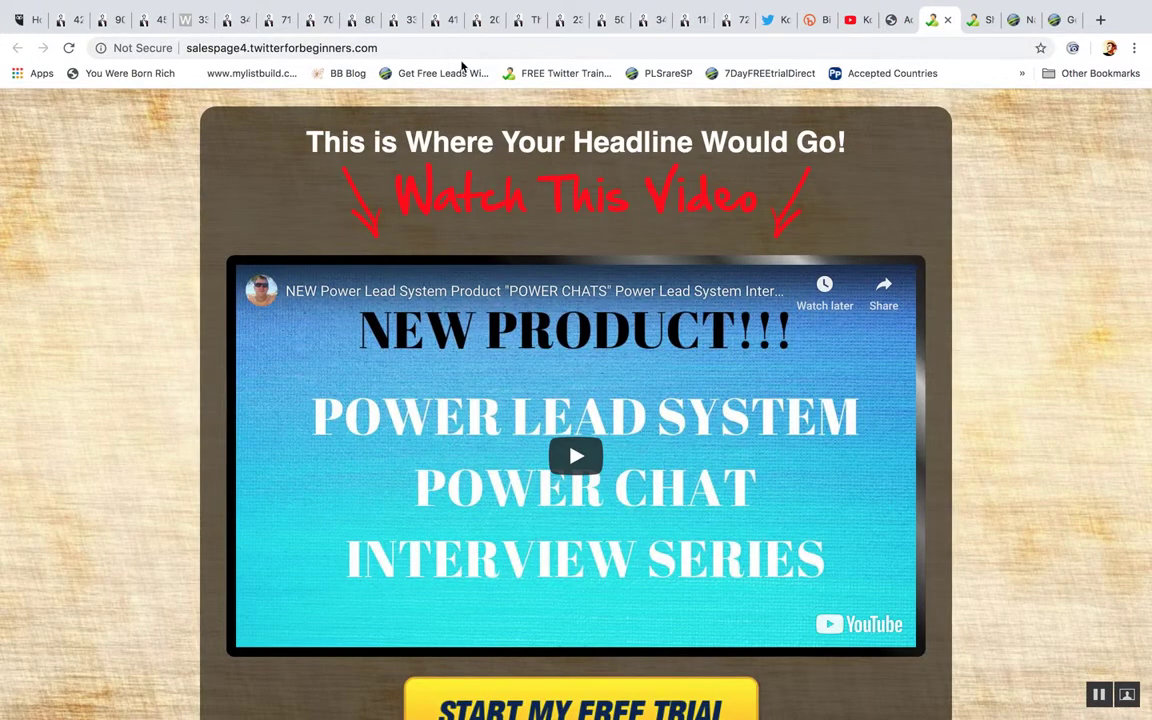
{"action": "scroll", "coordinate": [945, 204], "scroll_direction": "down", "scroll_amount": 3}
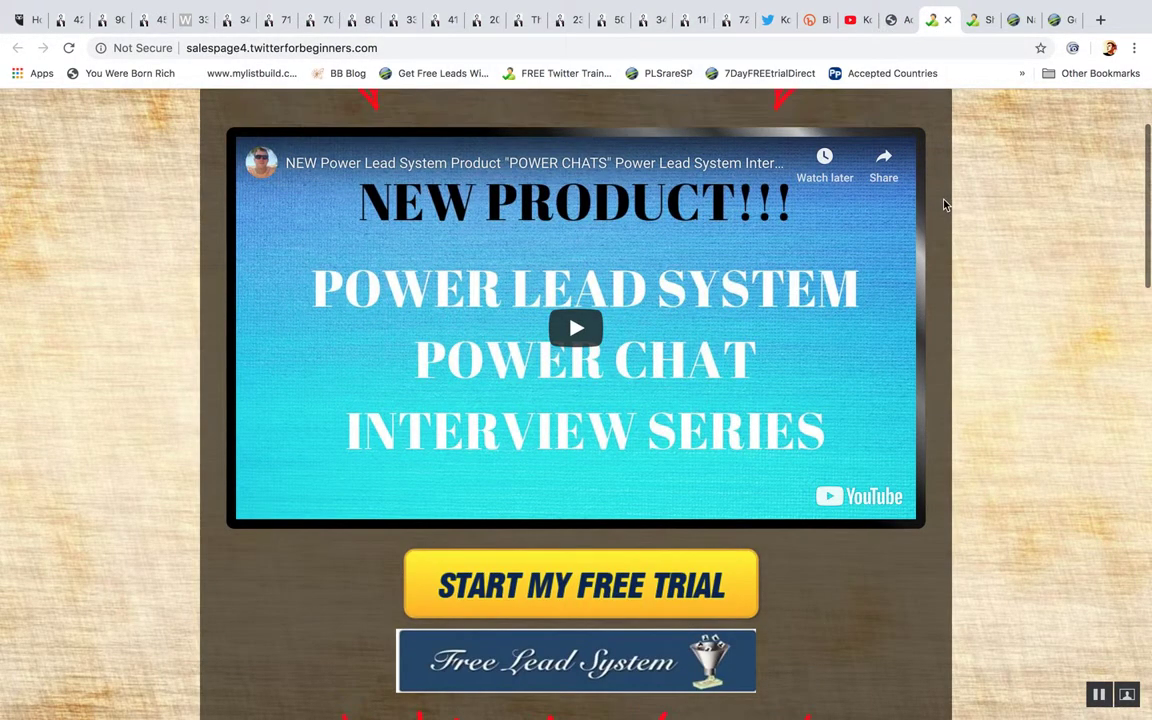
{"action": "scroll", "coordinate": [945, 204], "scroll_direction": "up", "scroll_amount": 3}
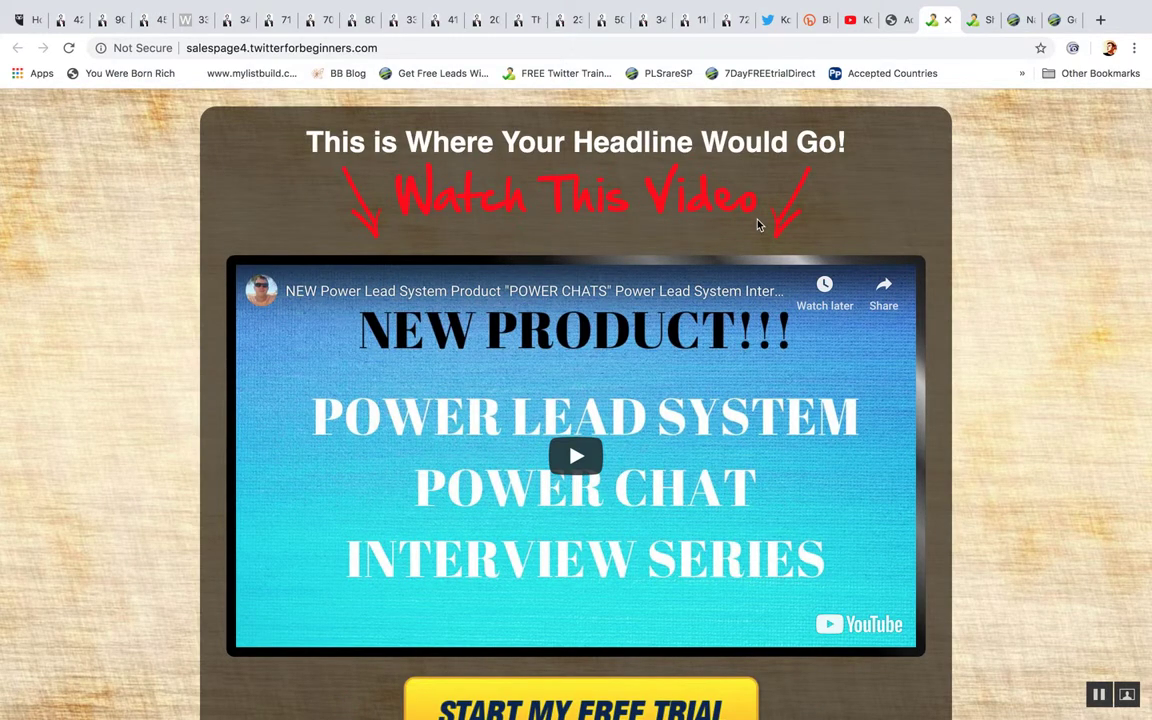
{"action": "scroll", "coordinate": [966, 265], "scroll_direction": "down", "scroll_amount": 6}
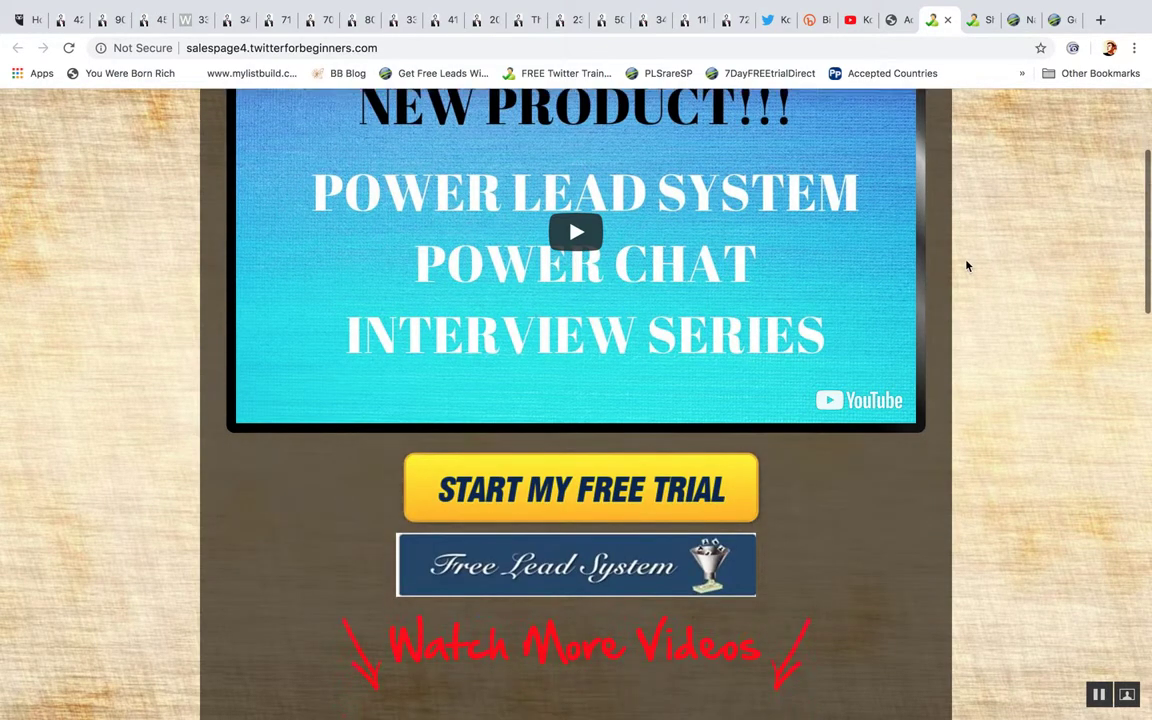
{"action": "scroll", "coordinate": [890, 508], "scroll_direction": "down", "scroll_amount": 3}
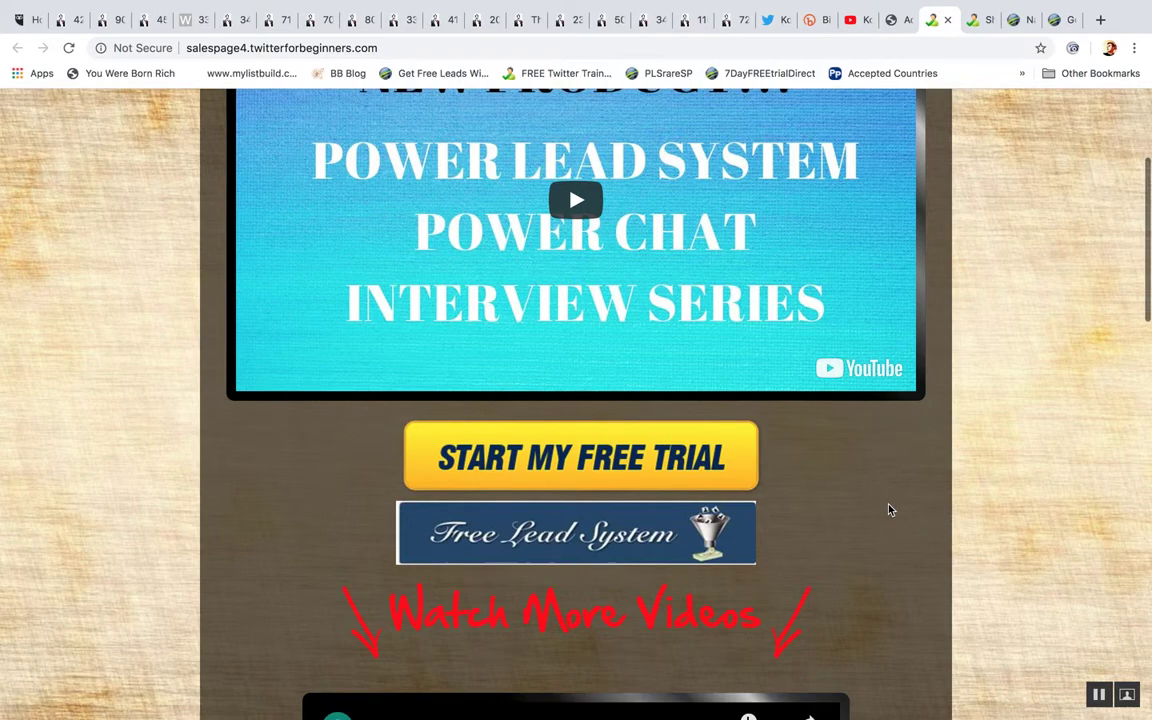
{"action": "scroll", "coordinate": [890, 508], "scroll_direction": "down", "scroll_amount": 5}
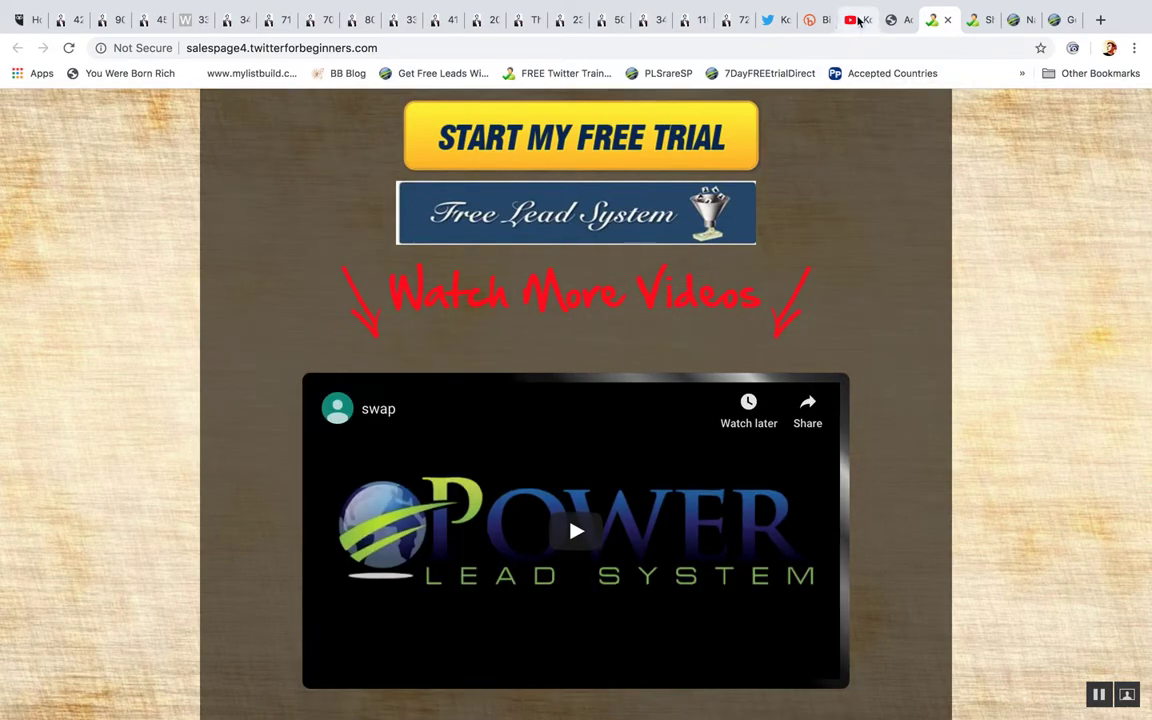
Step: Switch to YouTube, look through the channel's uploads and search for "power lead system review" plus the channel owner's name
{"action": "left_click", "coordinate": [852, 20]}
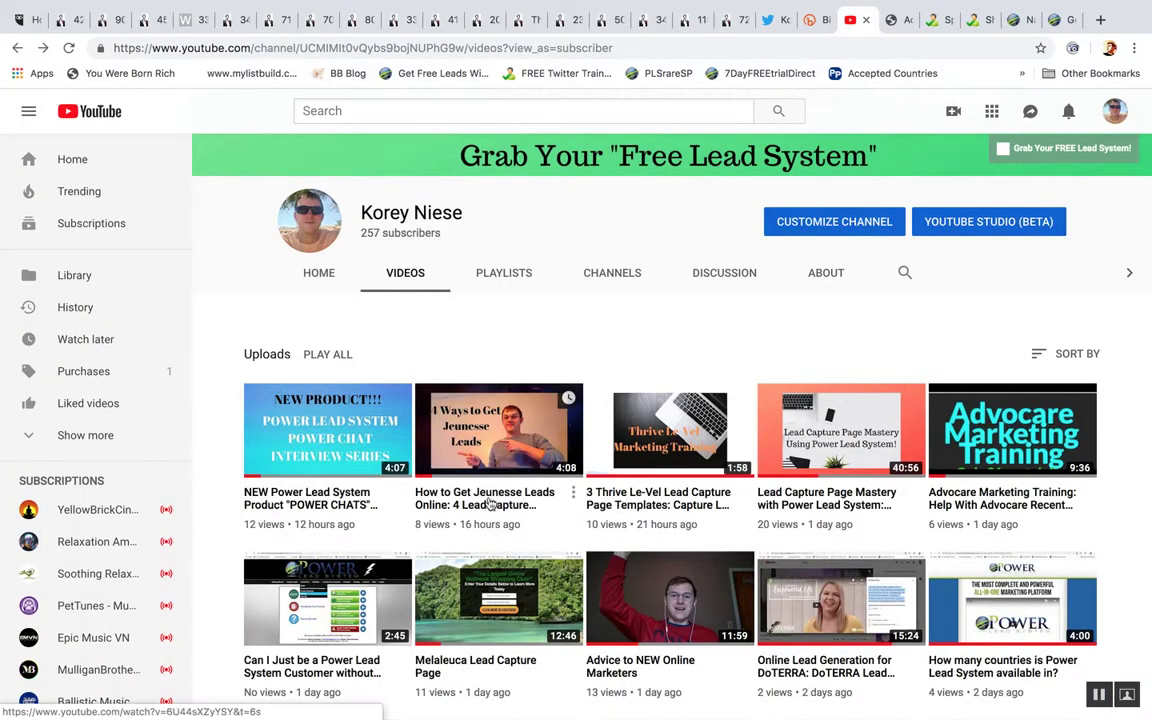
{"action": "scroll", "coordinate": [490, 505], "scroll_direction": "down", "scroll_amount": 5}
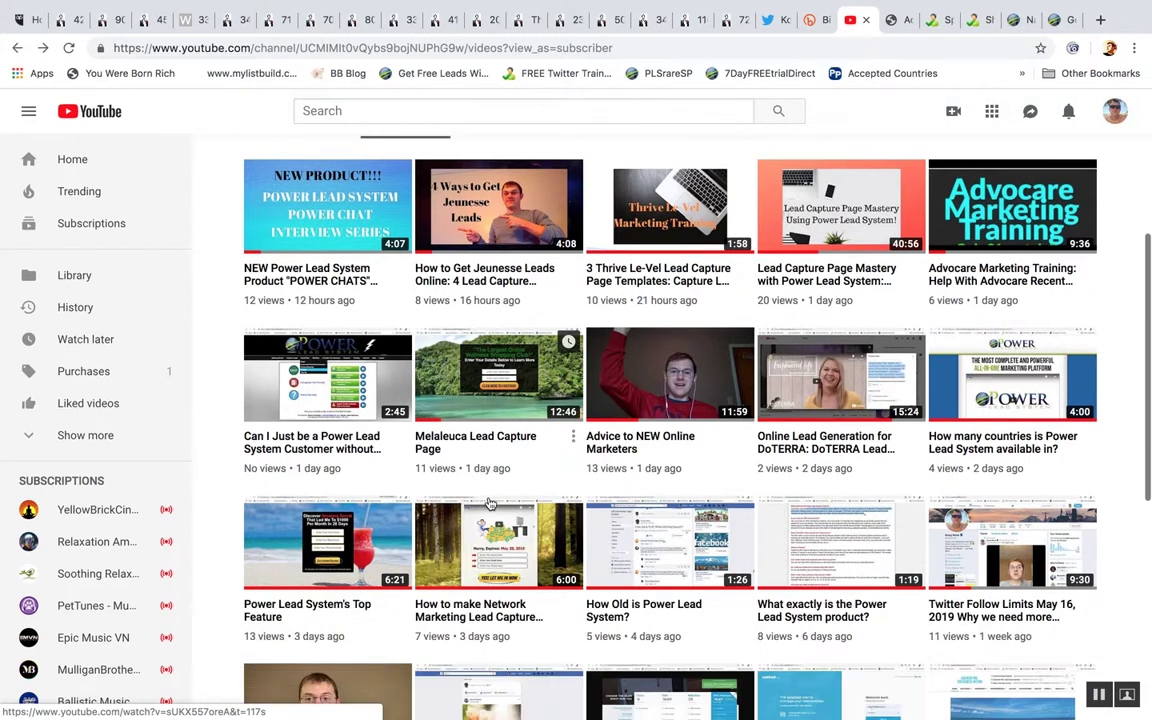
{"action": "scroll", "coordinate": [490, 503], "scroll_direction": "down", "scroll_amount": 2}
{"action": "scroll", "coordinate": [490, 503], "scroll_direction": "down", "scroll_amount": 2}
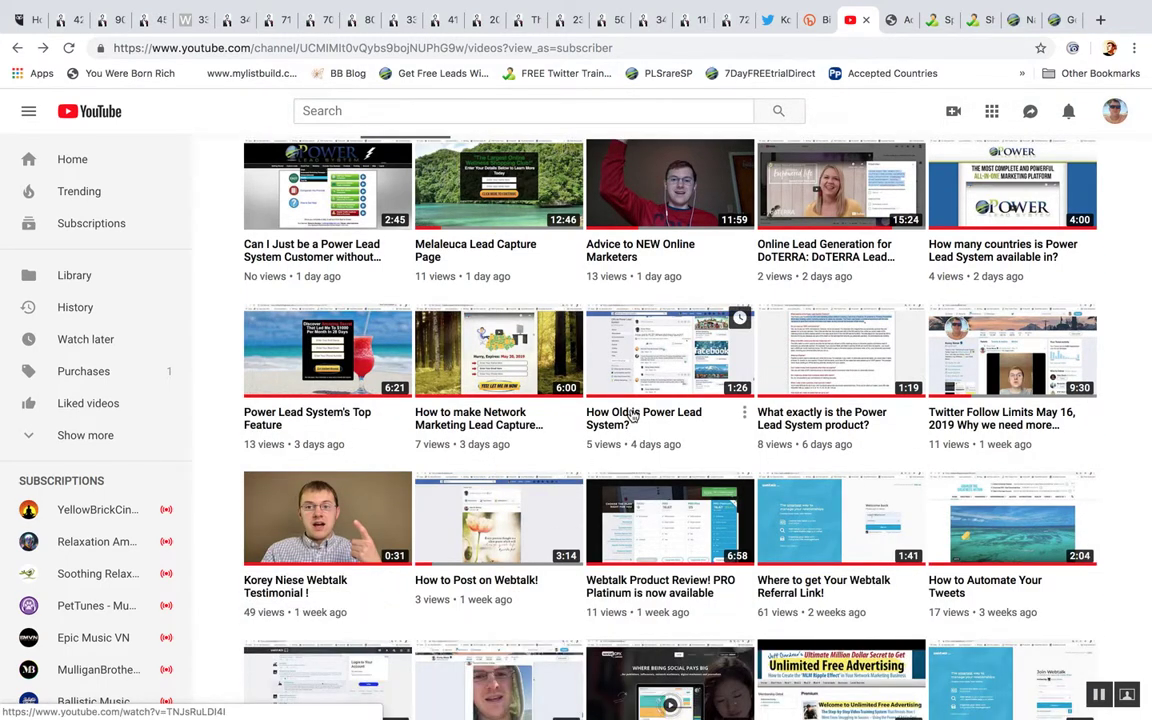
{"action": "left_click", "coordinate": [452, 111]}
{"action": "type", "text": "power lead s"}
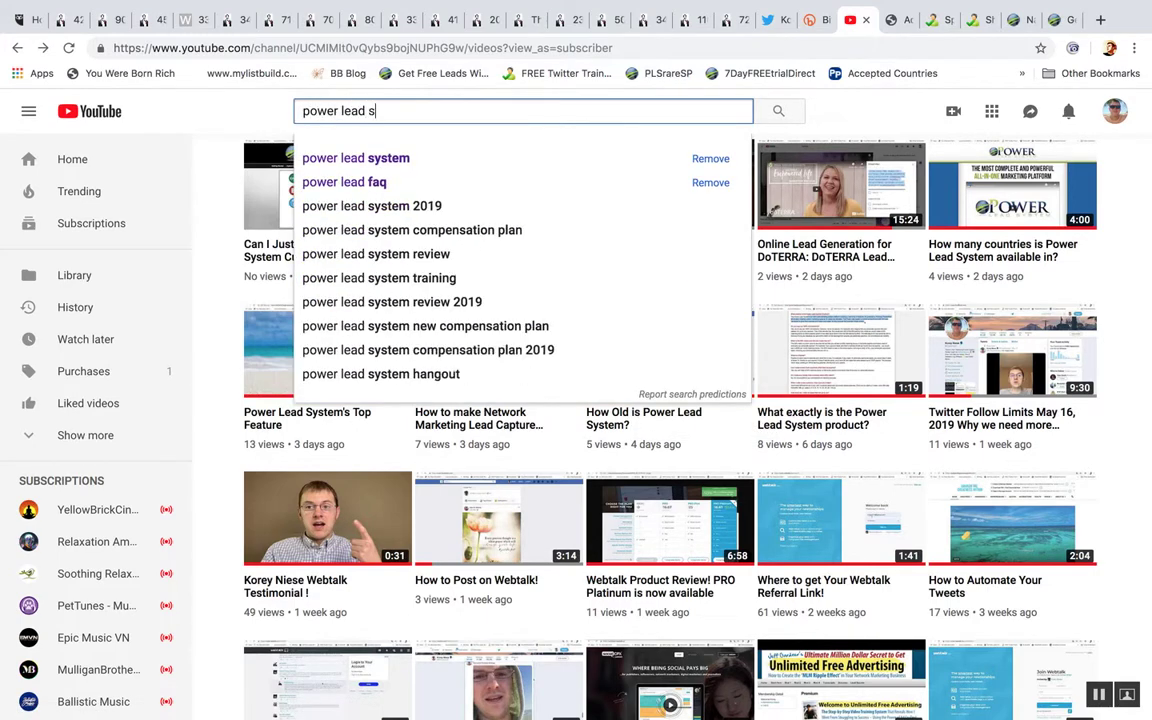
{"action": "type", "text": "ystem review"}
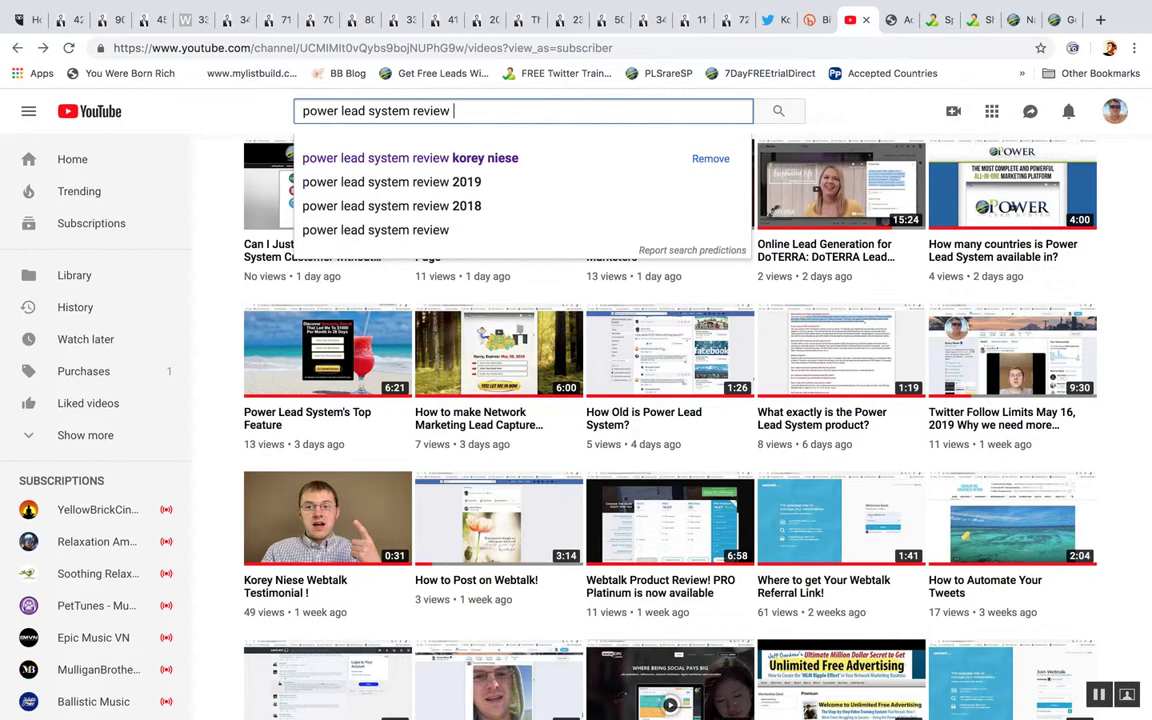
{"action": "left_click", "coordinate": [455, 157]}
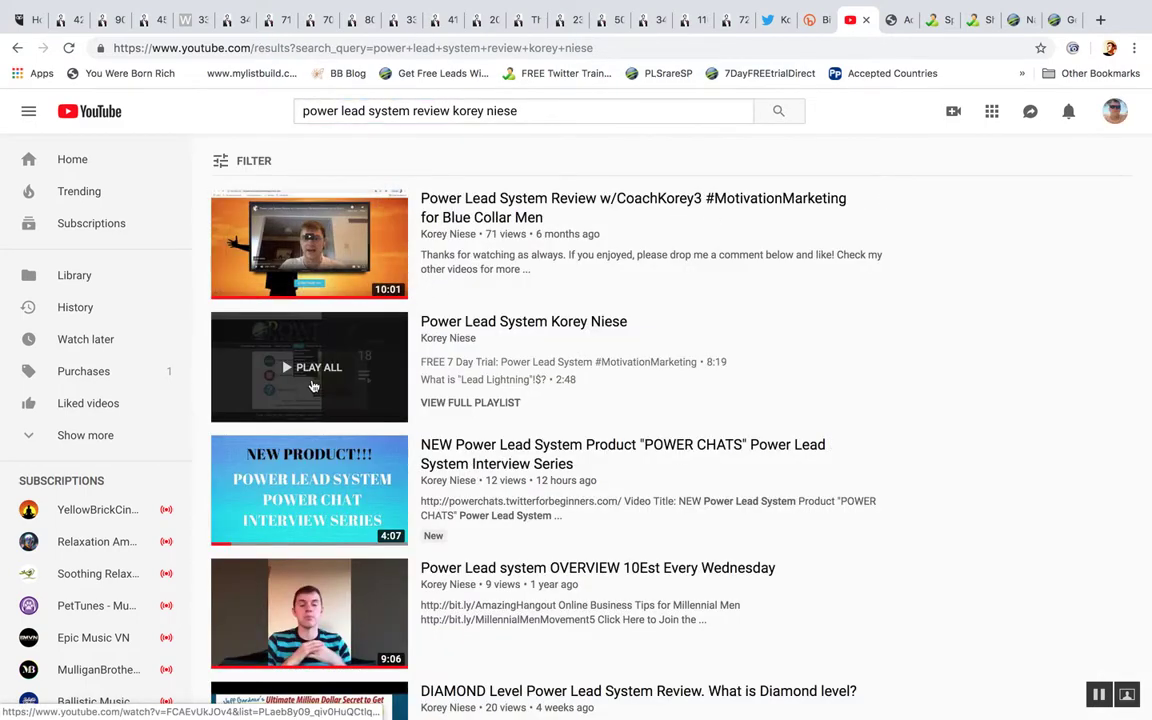
Step: Find the "NEW Power Lead System Review 2019!" video in the search results and open it
{"action": "scroll", "coordinate": [312, 386], "scroll_direction": "down", "scroll_amount": 4}
{"action": "scroll", "coordinate": [312, 386], "scroll_direction": "down", "scroll_amount": 14}
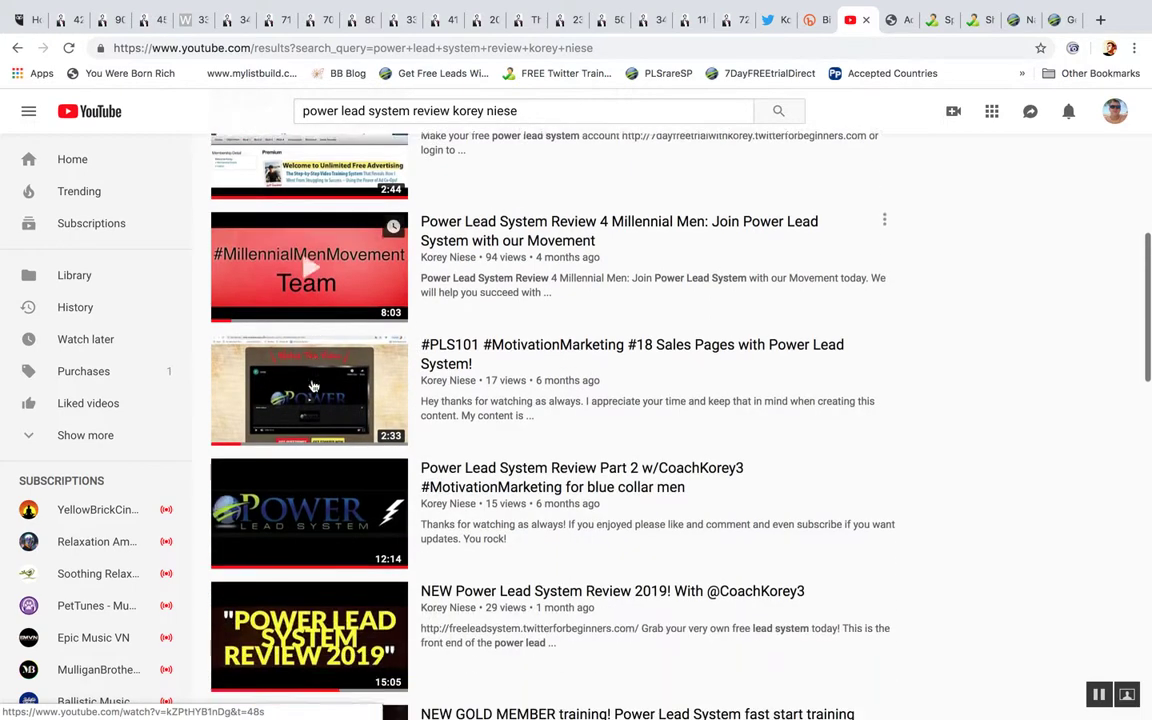
{"action": "left_click", "coordinate": [313, 385]}
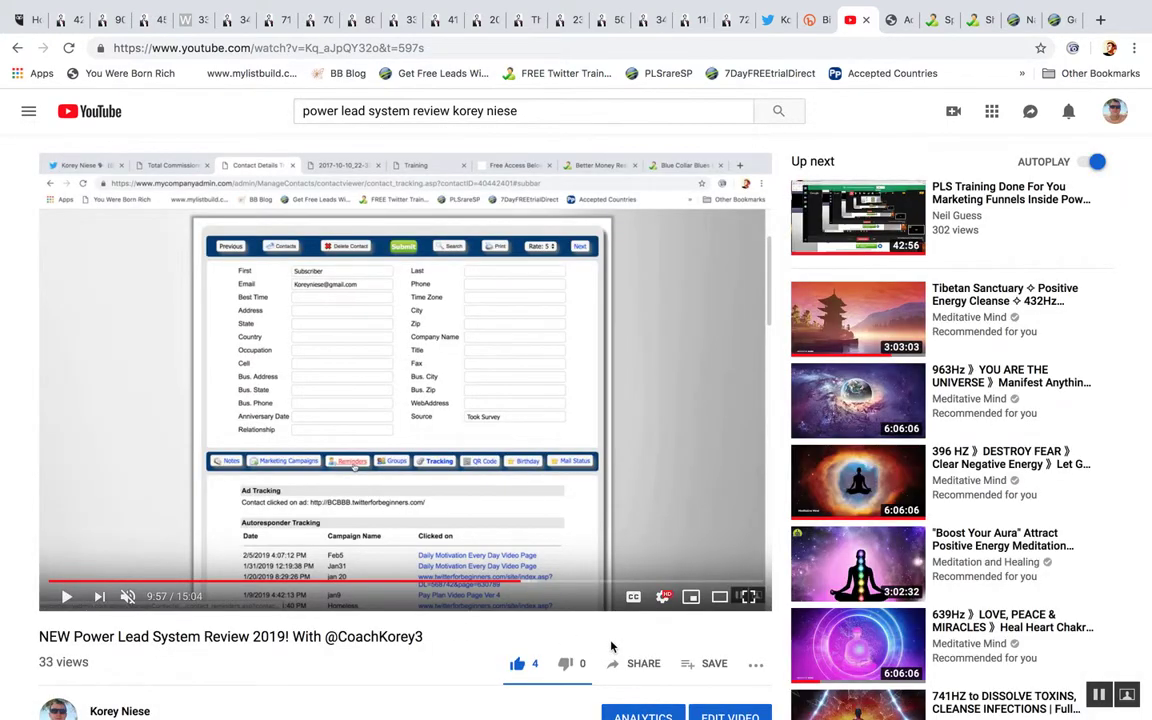
Step: Open the review video's embed code with player controls off and select the full iframe code for copying
{"action": "scroll", "coordinate": [612, 647], "scroll_direction": "down", "scroll_amount": 2}
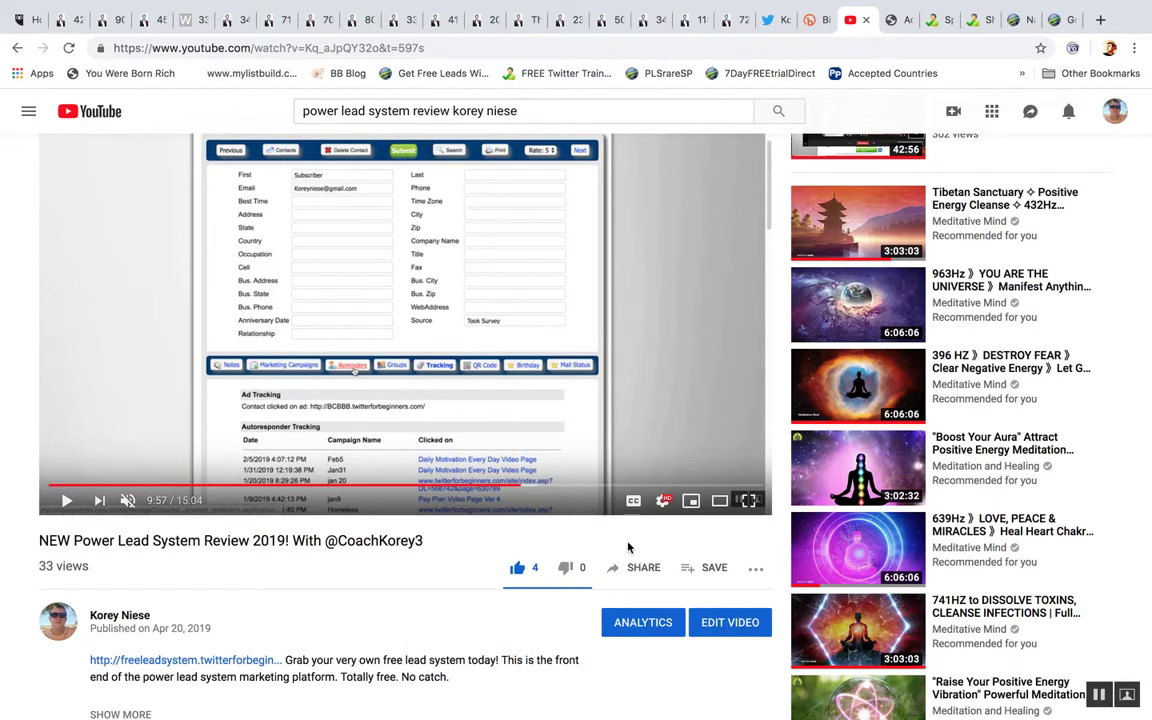
{"action": "scroll", "coordinate": [628, 547], "scroll_direction": "down", "scroll_amount": 2}
{"action": "left_click", "coordinate": [634, 470]}
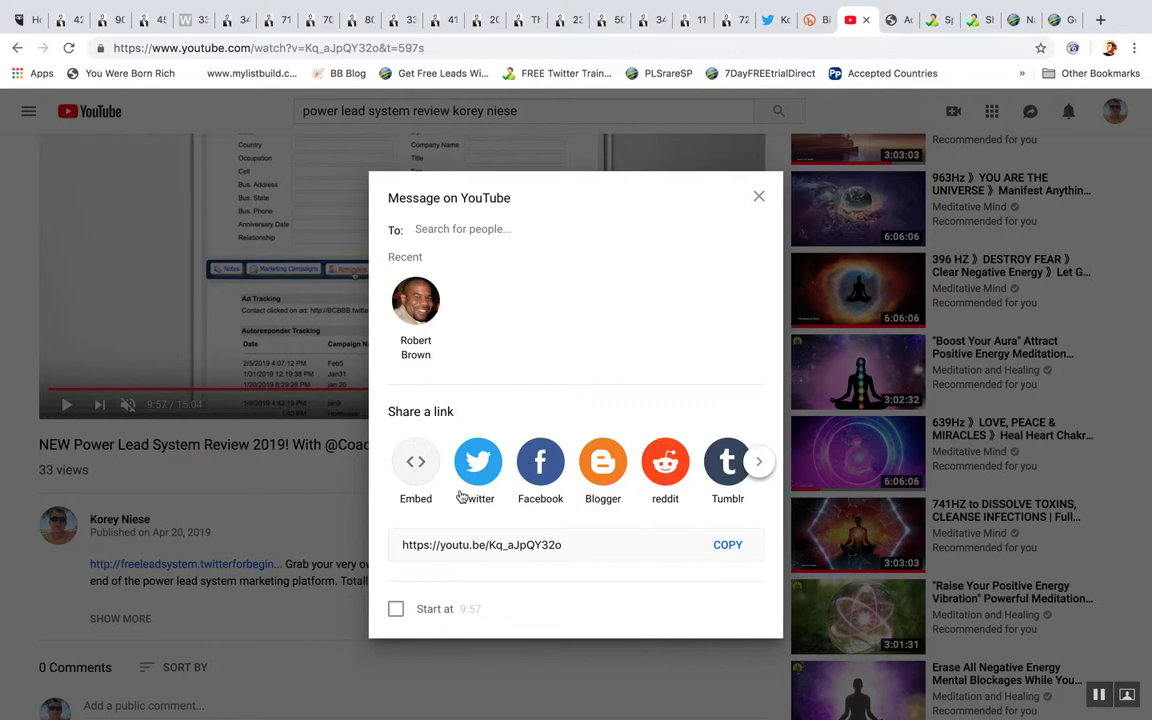
{"action": "left_click", "coordinate": [415, 461]}
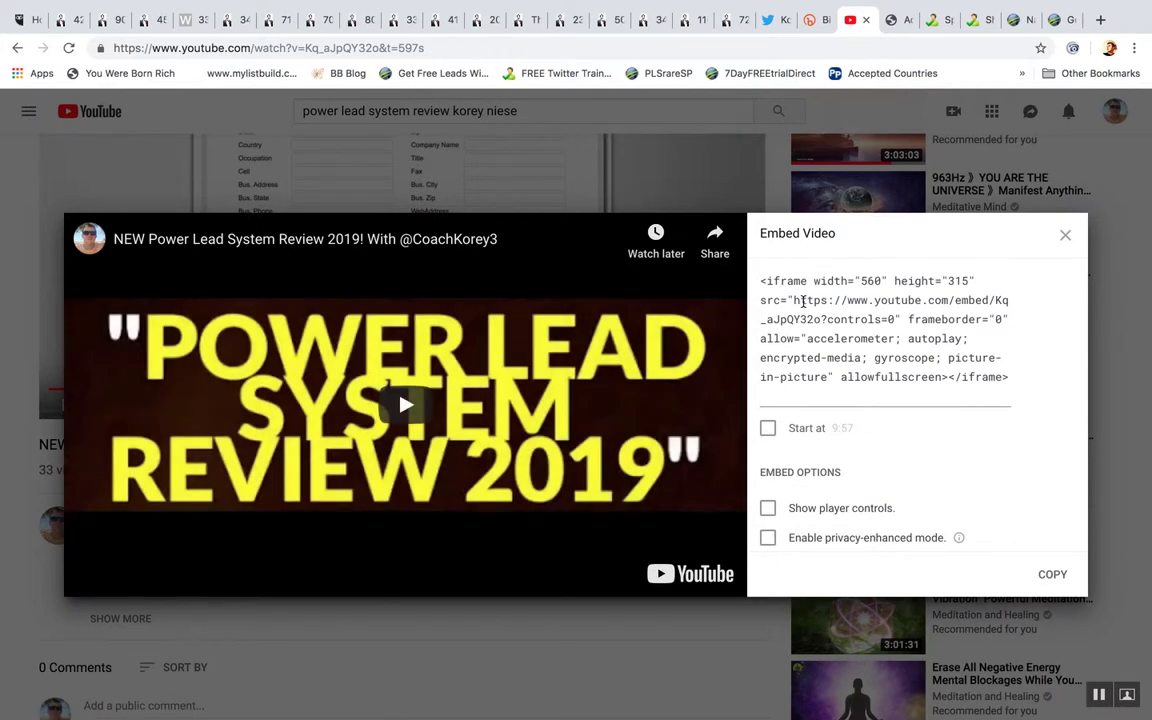
{"action": "left_click", "coordinate": [803, 300]}
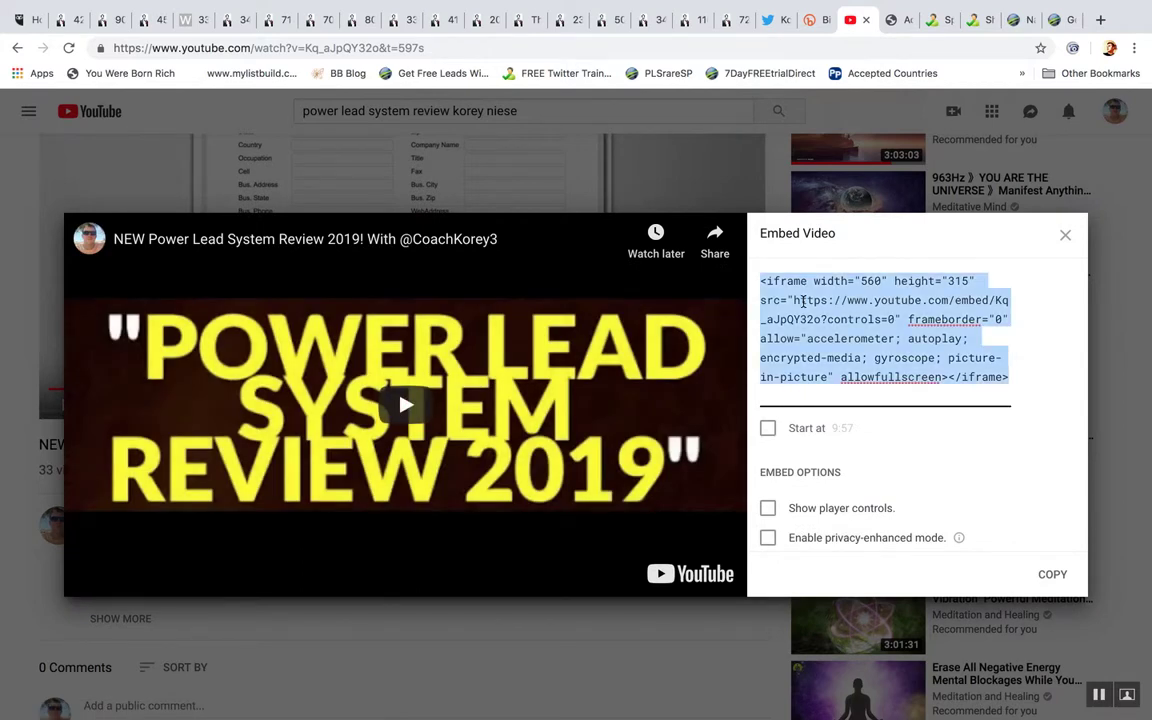
Step: Switch to the Power Lead System editor, open the sales page text for editing and show the body's HTML source
{"action": "left_click", "coordinate": [890, 20]}
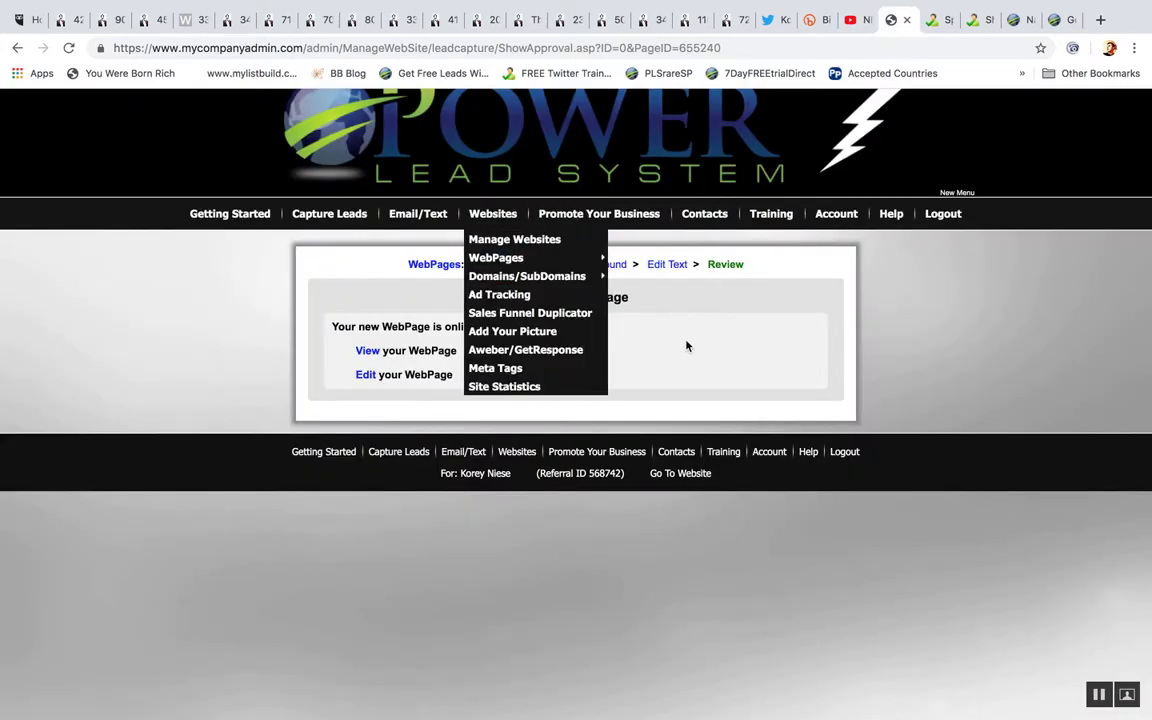
{"action": "left_click", "coordinate": [666, 266]}
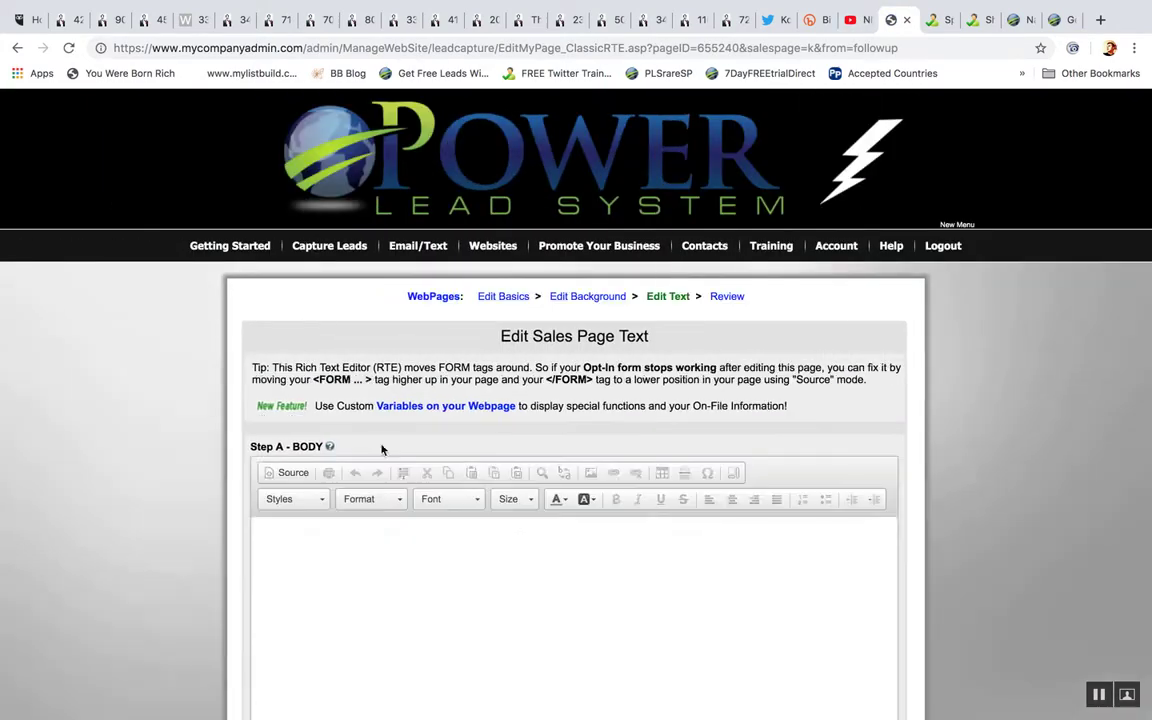
{"action": "scroll", "coordinate": [910, 553], "scroll_direction": "down", "scroll_amount": 1}
{"action": "scroll", "coordinate": [911, 557], "scroll_direction": "down", "scroll_amount": 5}
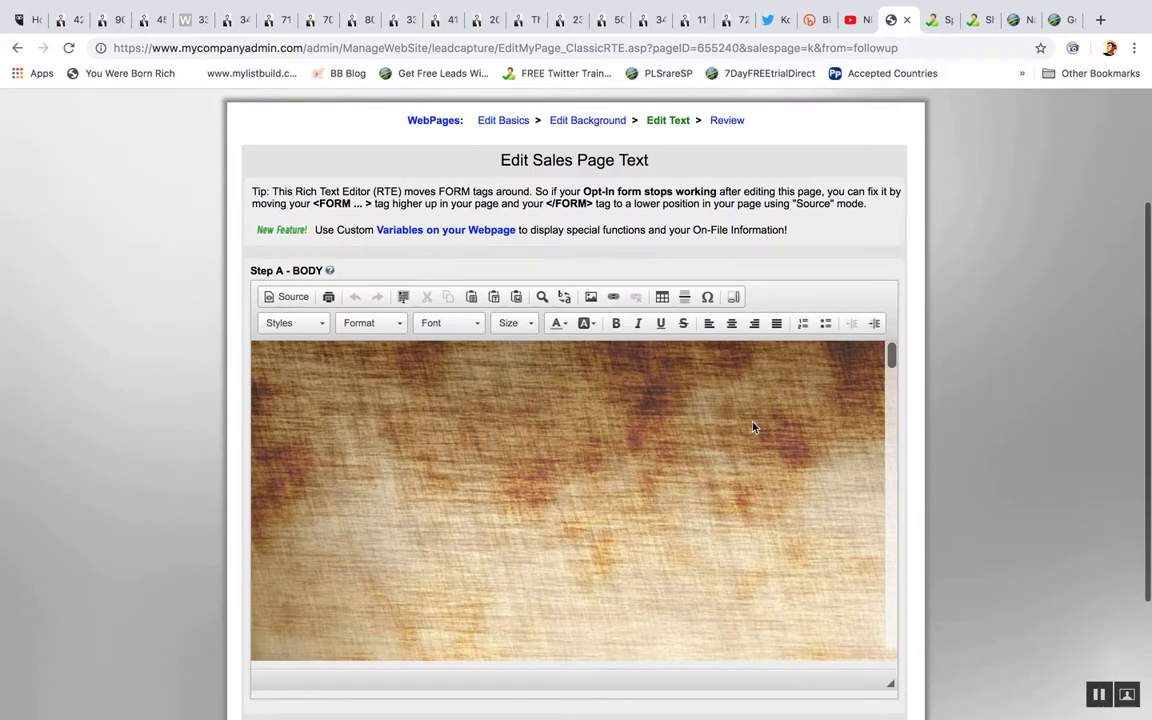
{"action": "left_click", "coordinate": [289, 152]}
{"action": "left_click", "coordinate": [630, 373]}
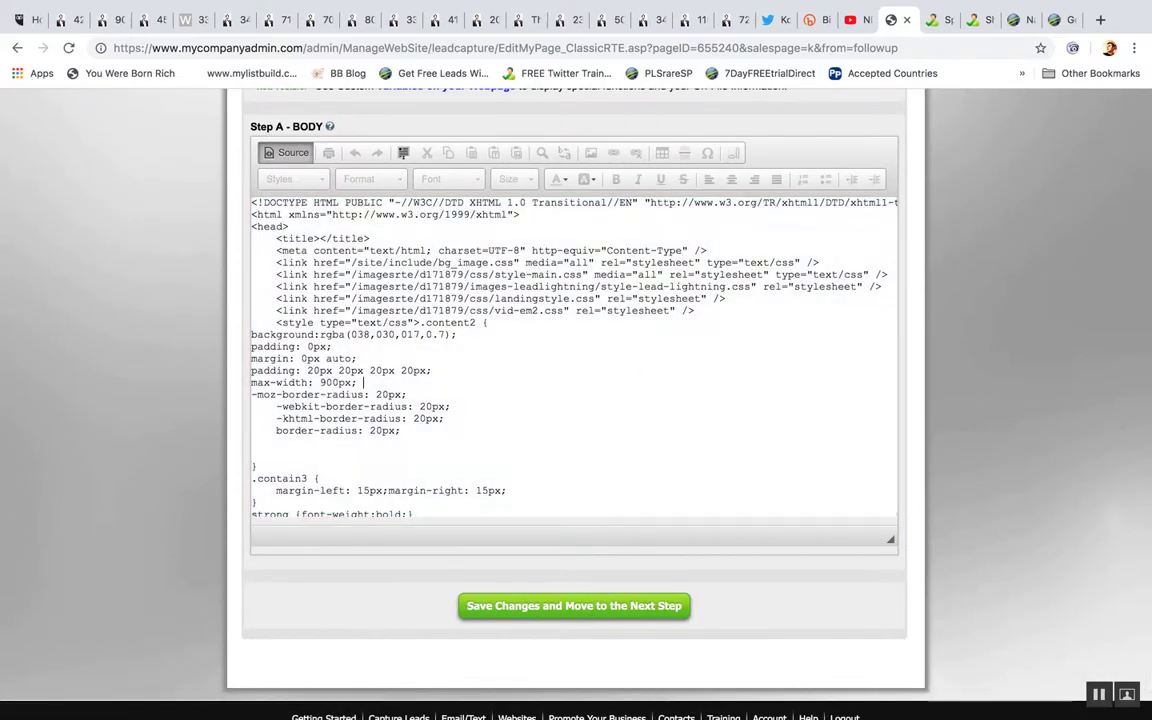
Step: Replace the first embed-container2 iframe with the copied review video code, save the changes and open the published page
{"action": "scroll", "coordinate": [760, 355], "scroll_direction": "down", "scroll_amount": 3}
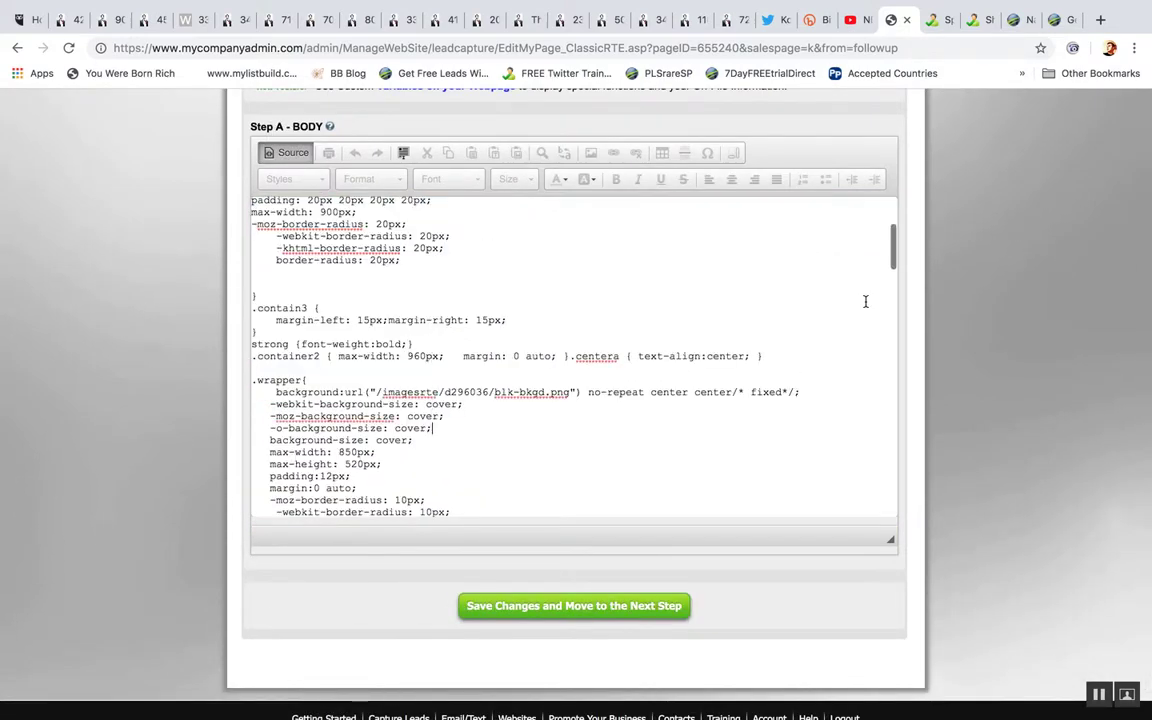
{"action": "scroll", "coordinate": [895, 265], "scroll_direction": "down", "scroll_amount": 3}
{"action": "left_click_drag", "start_coordinate": [891, 270], "coordinate": [892, 398]}
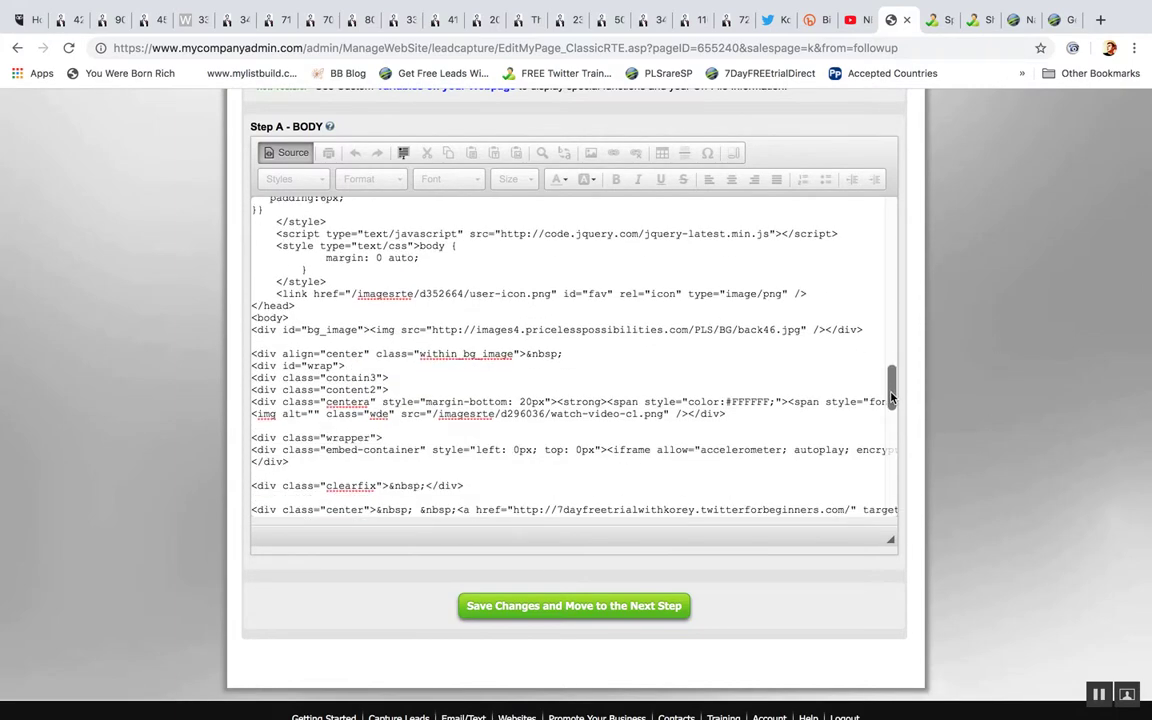
{"action": "scroll", "coordinate": [801, 361], "scroll_direction": "down", "scroll_amount": 3}
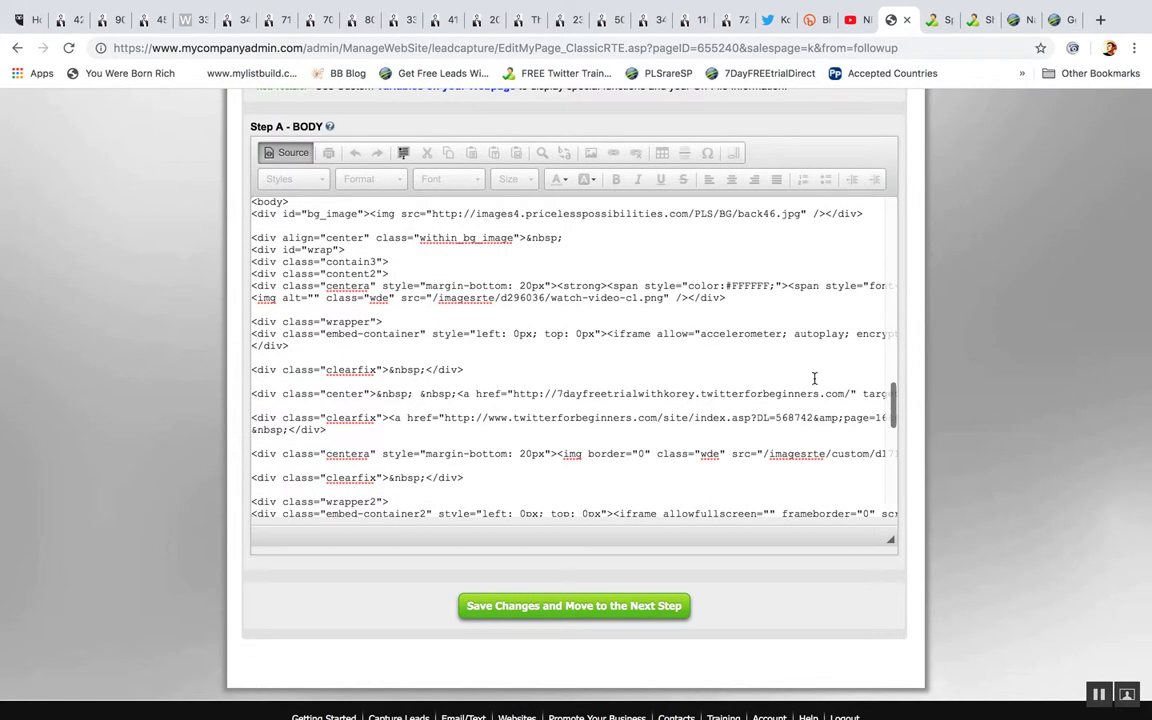
{"action": "key", "text": "XF86MonBrightnessUp"}
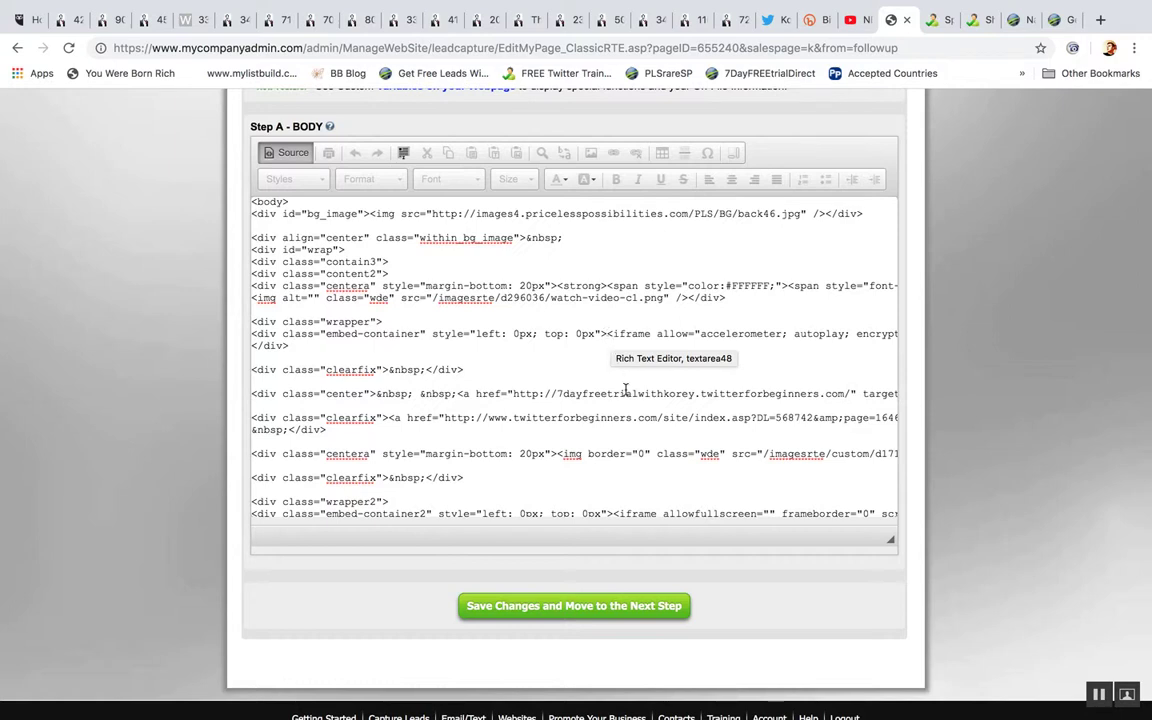
{"action": "left_click_drag", "start_coordinate": [552, 393], "coordinate": [805, 393]}
{"action": "left_click", "coordinate": [789, 395]}
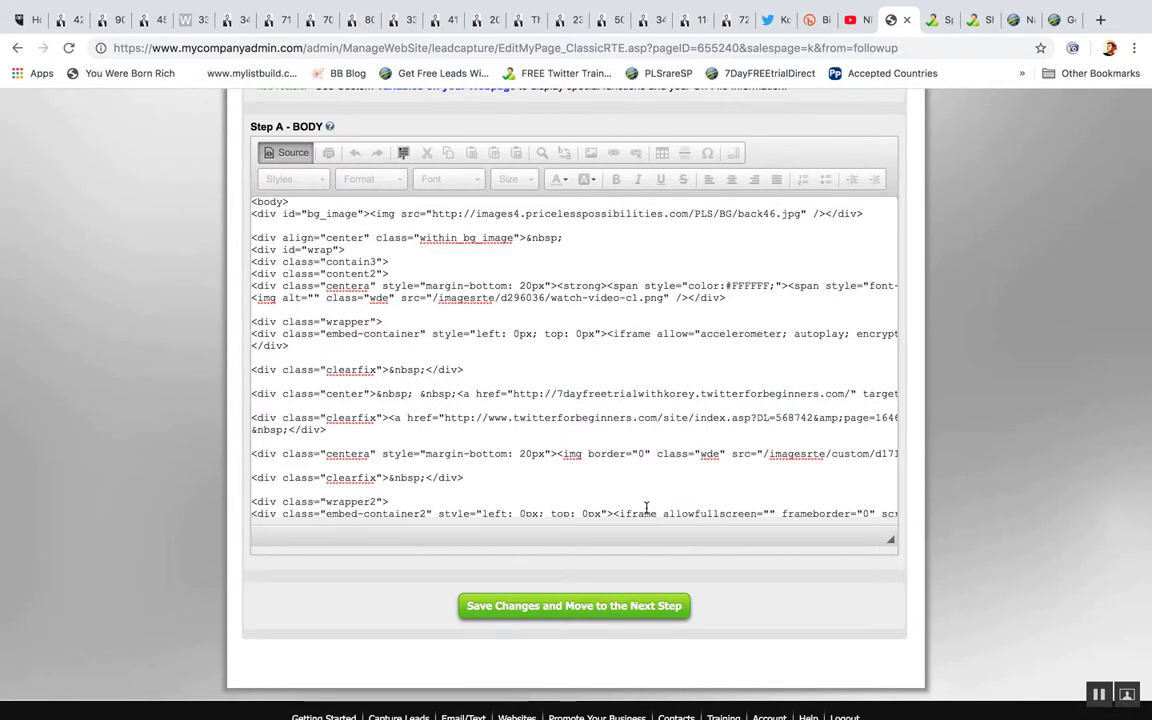
{"action": "left_click_drag", "start_coordinate": [615, 514], "coordinate": [708, 243]}
{"action": "key", "text": "Delete"}
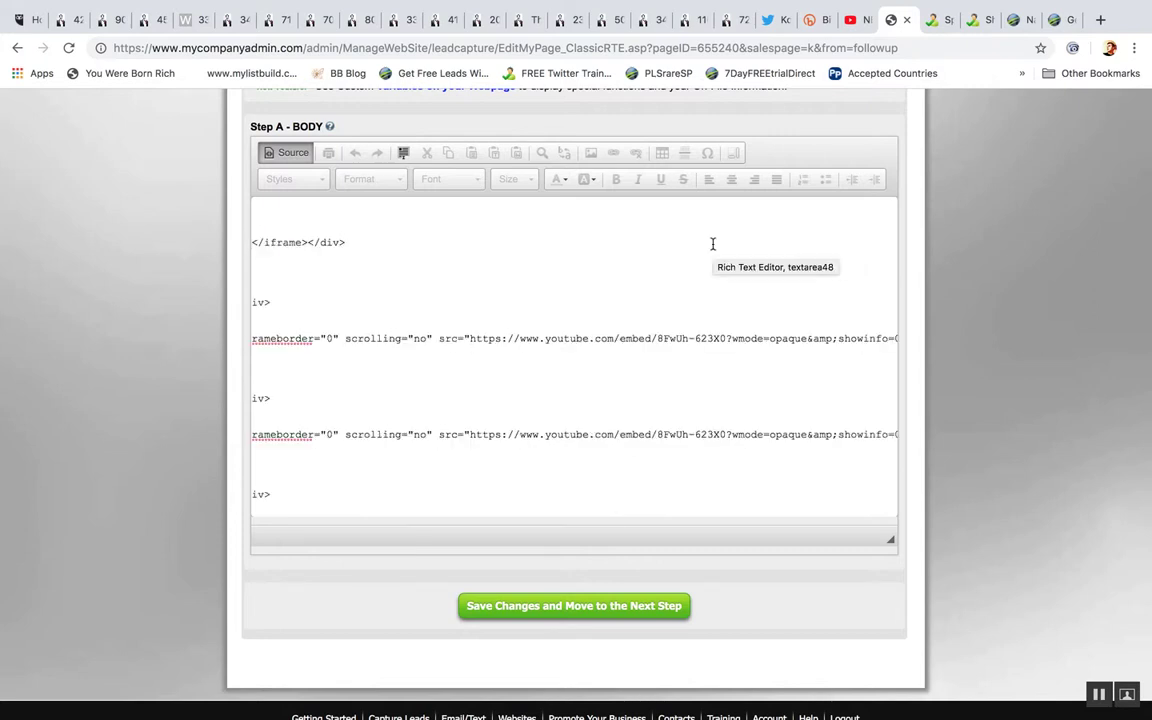
{"action": "key", "text": "super+v"}
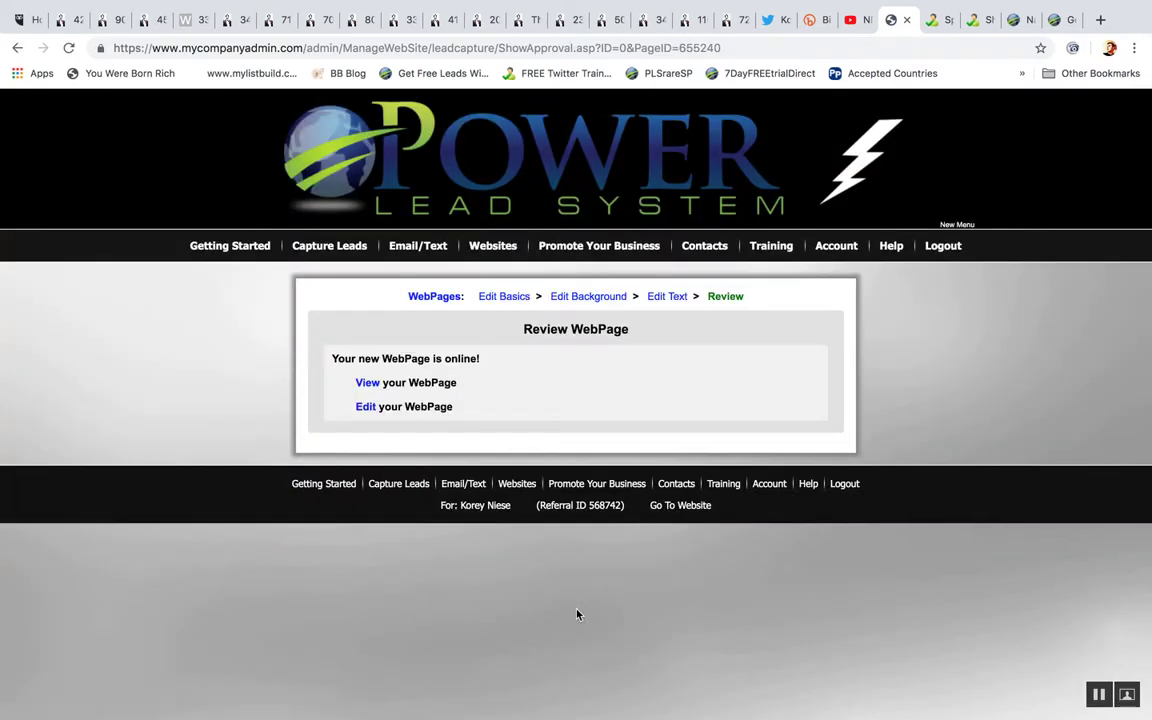
{"action": "left_click", "coordinate": [369, 384]}
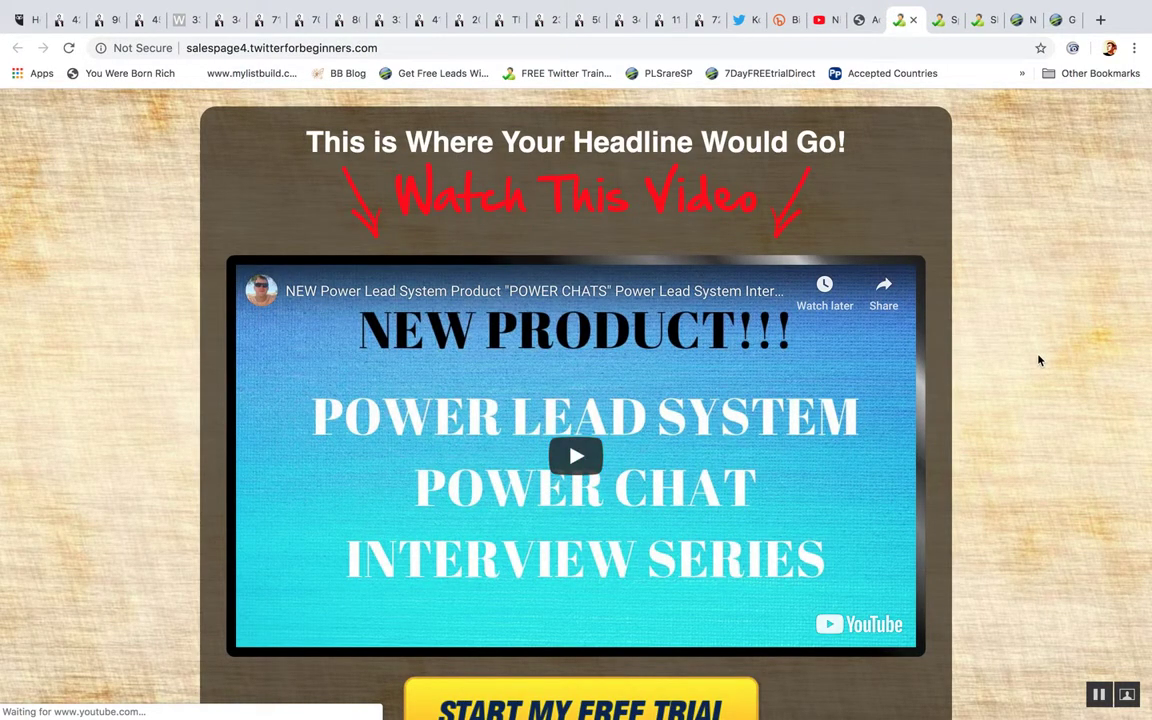
Step: Look through the published sales page from the main video to the copyright footer, checking the embedded videos below the buttons
{"action": "scroll", "coordinate": [1038, 360], "scroll_direction": "down", "scroll_amount": 5}
{"action": "scroll", "coordinate": [1038, 360], "scroll_direction": "down", "scroll_amount": 5}
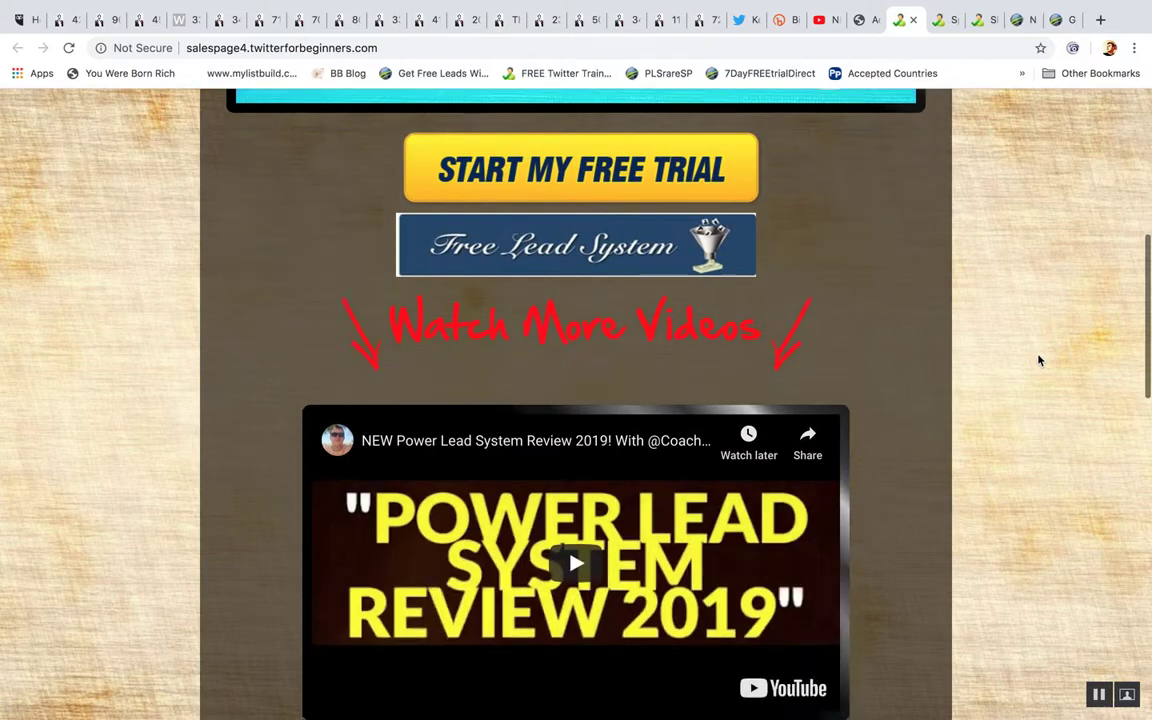
{"action": "scroll", "coordinate": [1038, 360], "scroll_direction": "down", "scroll_amount": 8}
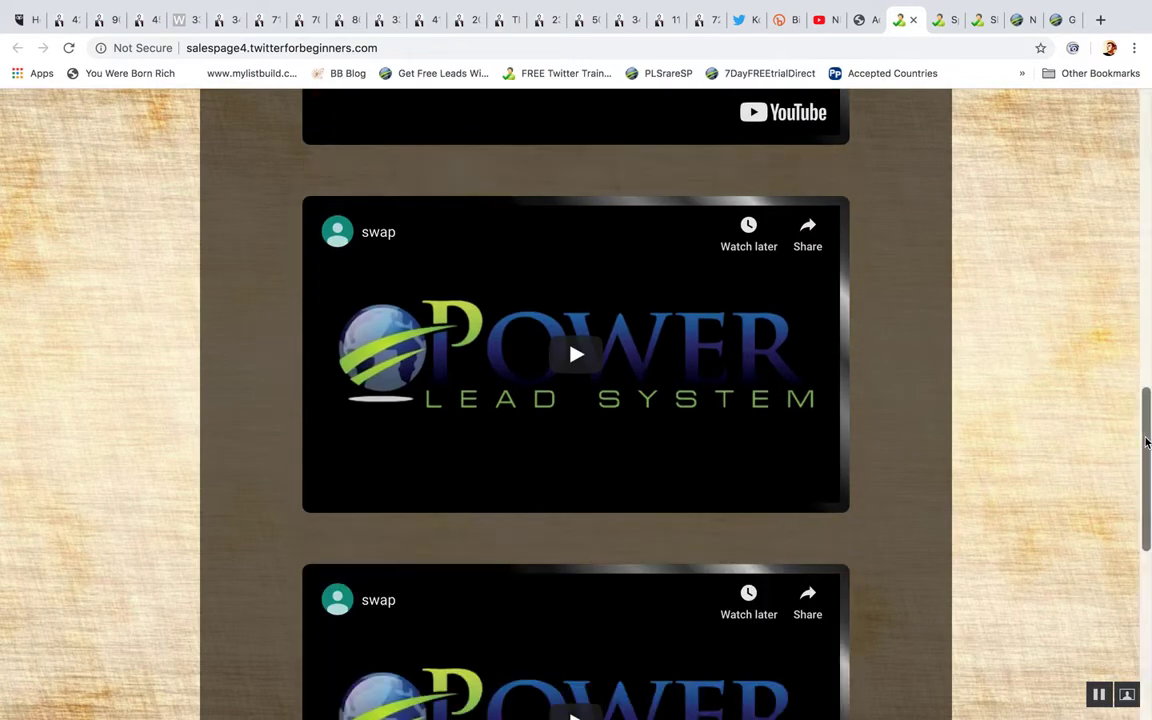
{"action": "left_click_drag", "start_coordinate": [1146, 442], "coordinate": [1132, 680]}
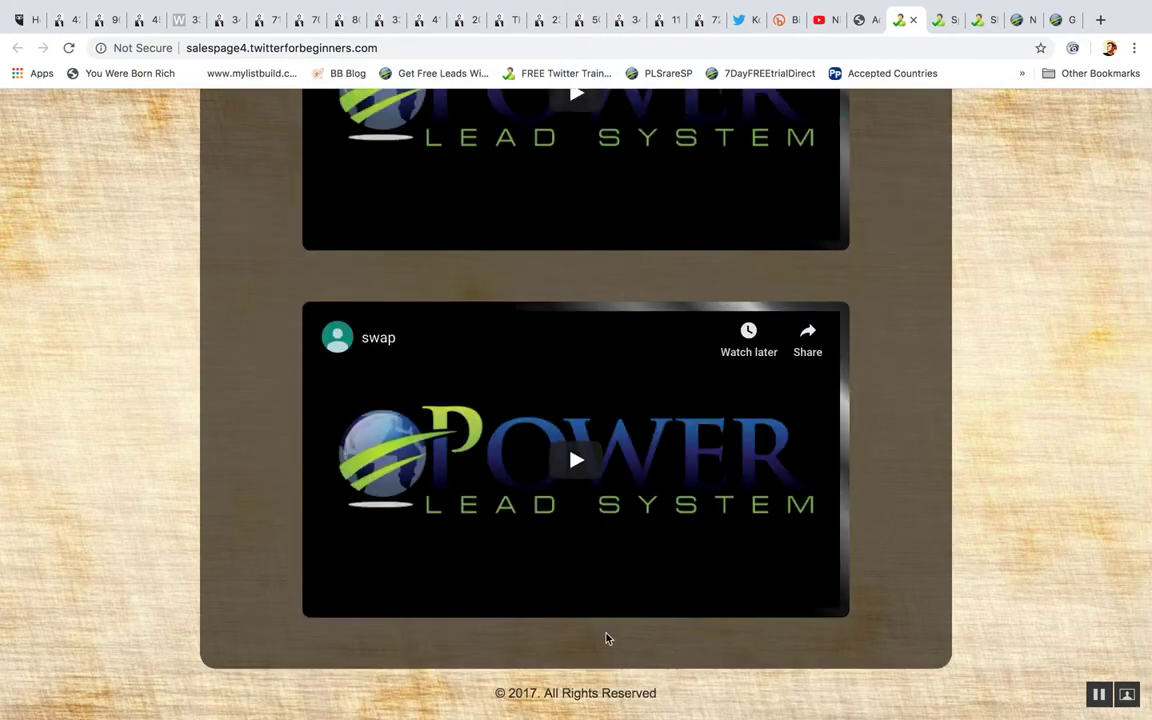
{"action": "scroll", "coordinate": [1070, 597], "scroll_direction": "up", "scroll_amount": 3}
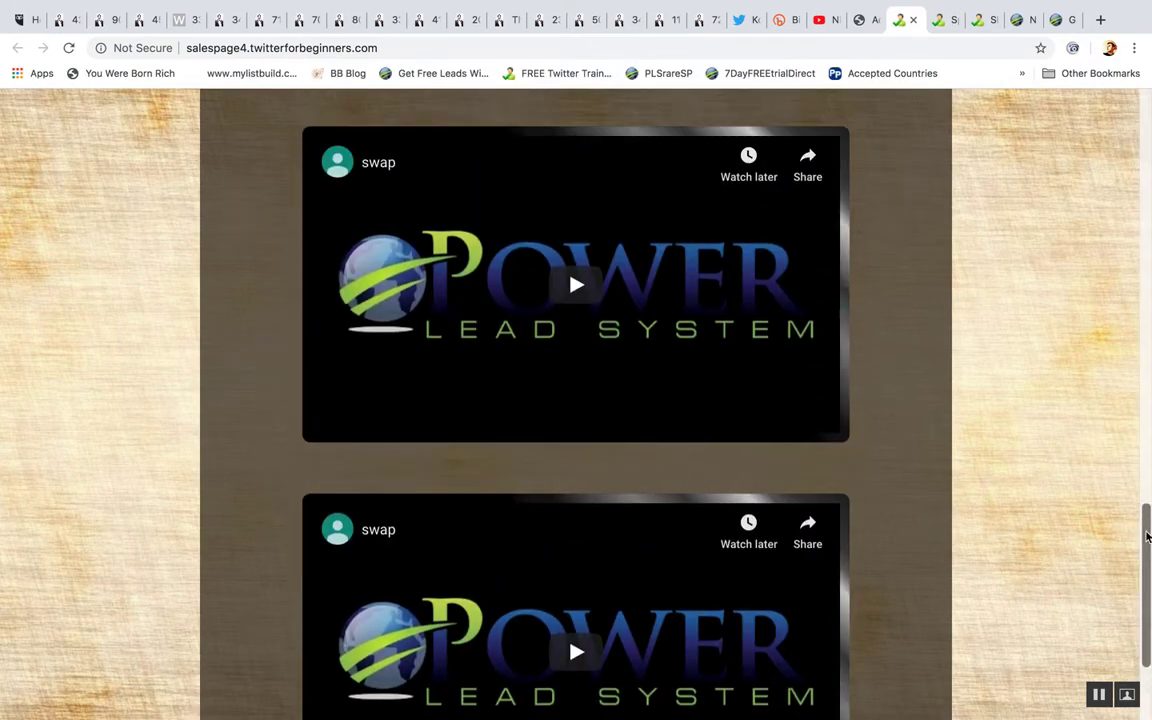
{"action": "scroll", "coordinate": [1122, 212], "scroll_direction": "up", "scroll_amount": 4}
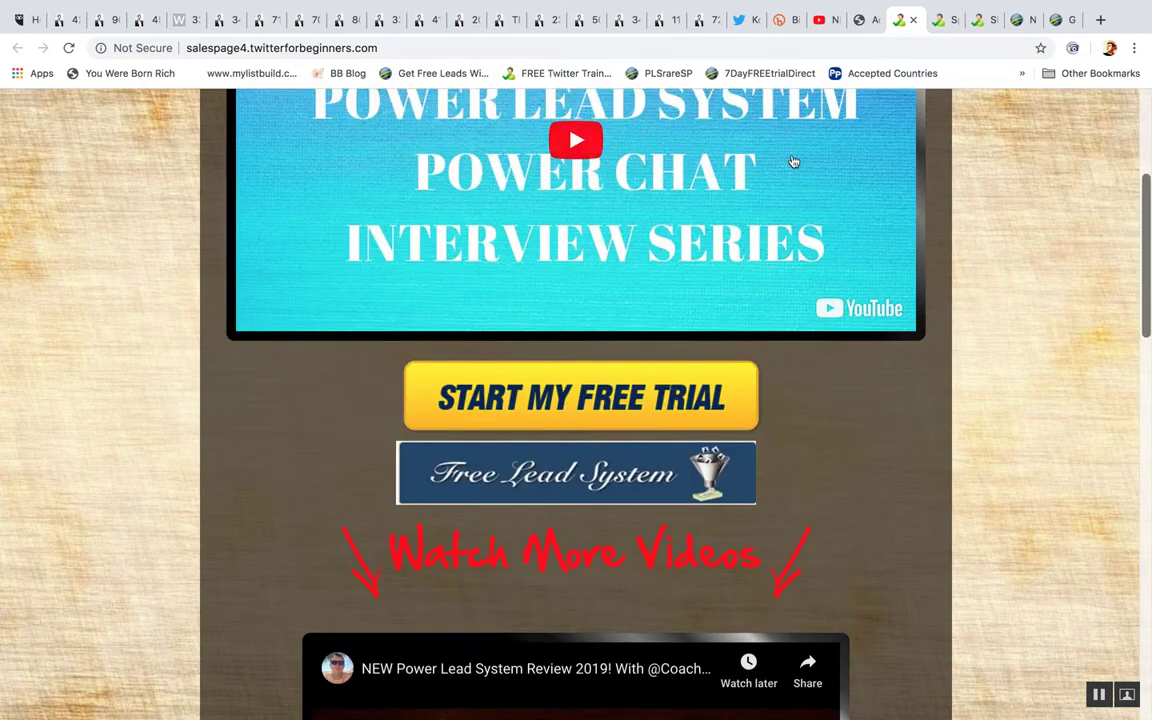
Step: Return to the page editor, change the sales page footer's copyright year to 2019, insert the coaching business name before "All Rights Reserved", and save
{"action": "left_click", "coordinate": [861, 22]}
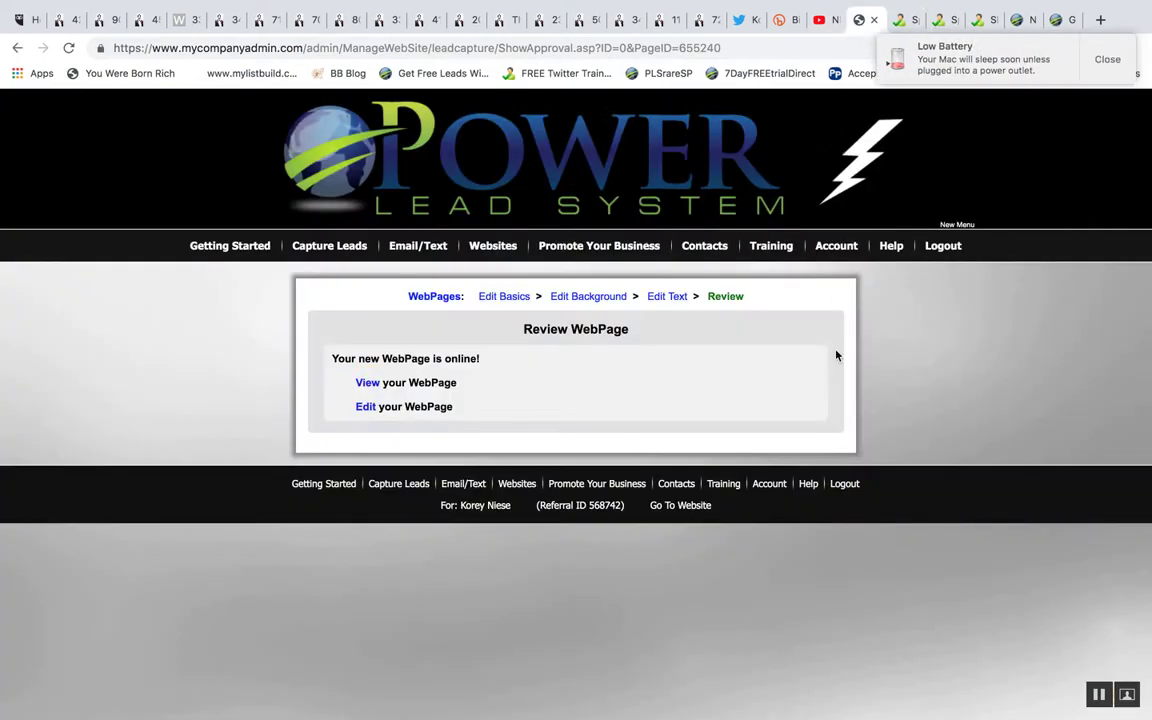
{"action": "left_click", "coordinate": [667, 296]}
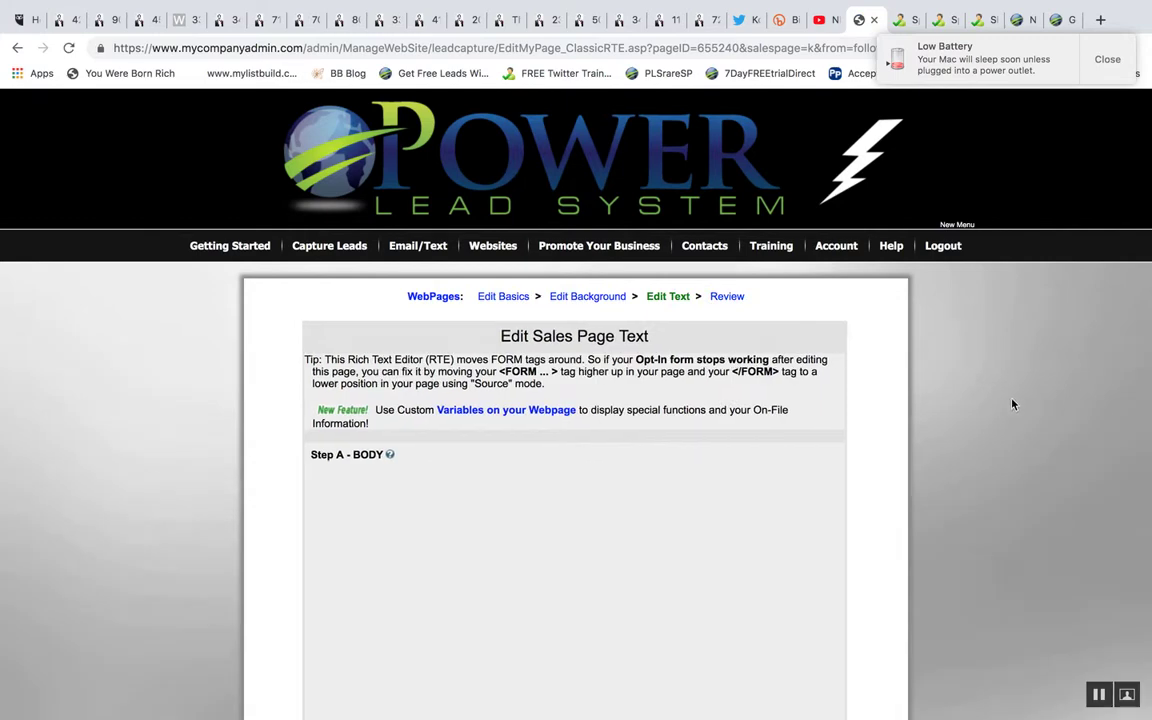
{"action": "scroll", "coordinate": [905, 440], "scroll_direction": "down", "scroll_amount": 5}
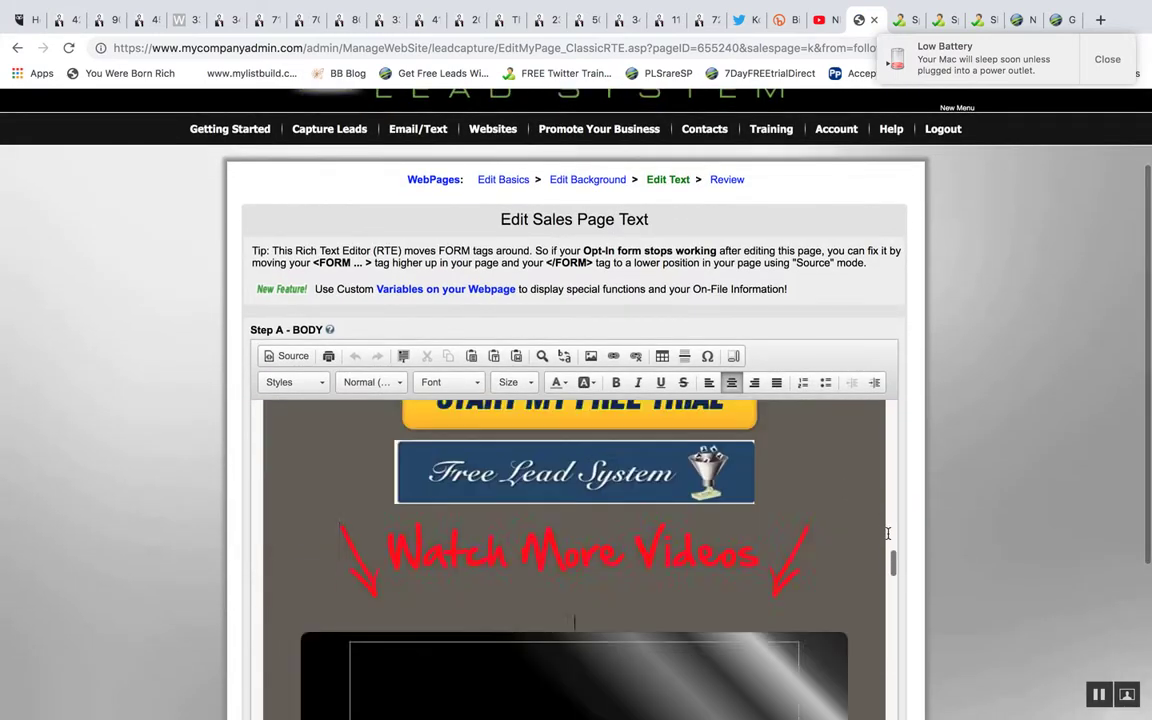
{"action": "scroll", "coordinate": [574, 530], "scroll_direction": "down", "scroll_amount": 5}
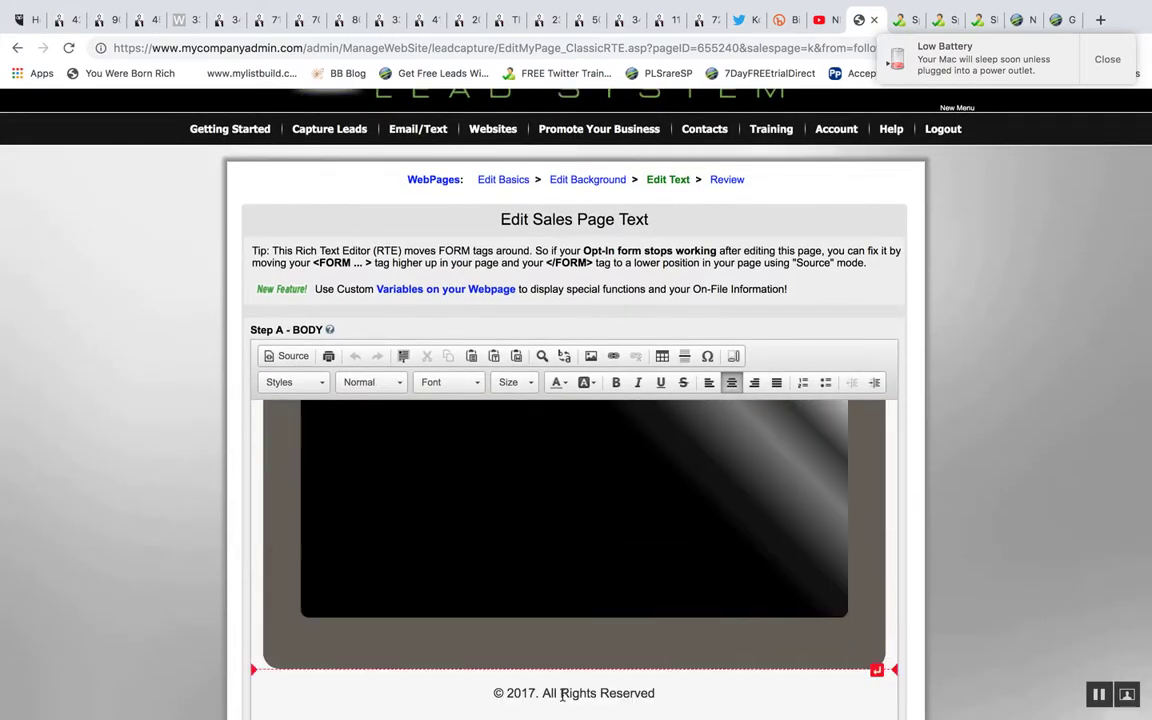
{"action": "left_click", "coordinate": [537, 694]}
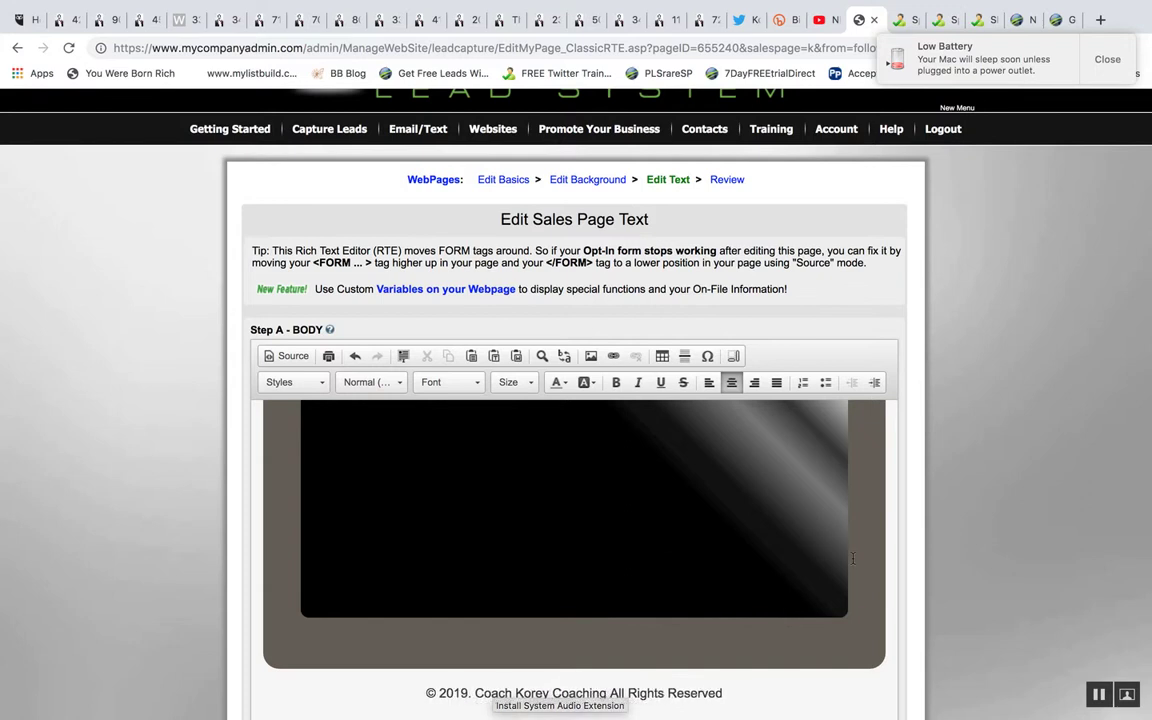
{"action": "scroll", "coordinate": [880, 580], "scroll_direction": "up", "scroll_amount": 3}
{"action": "scroll", "coordinate": [574, 560], "scroll_direction": "up", "scroll_amount": 1}
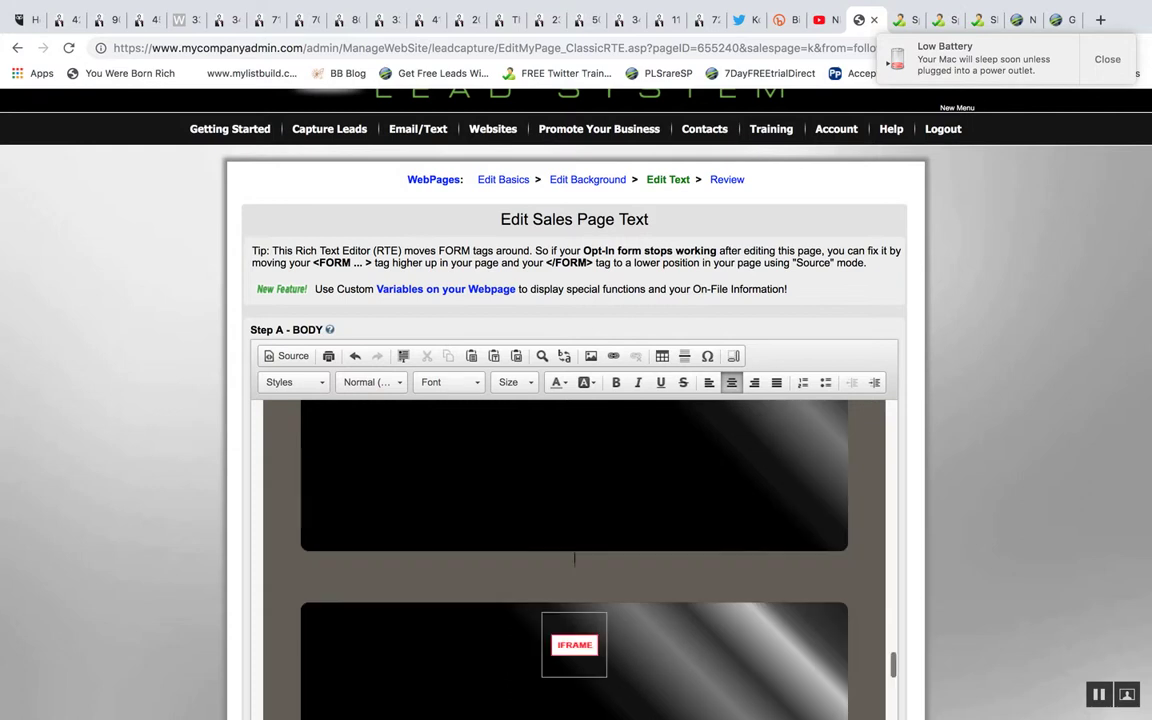
{"action": "scroll", "coordinate": [574, 560], "scroll_direction": "down", "scroll_amount": 5}
{"action": "scroll", "coordinate": [920, 648], "scroll_direction": "down", "scroll_amount": 4}
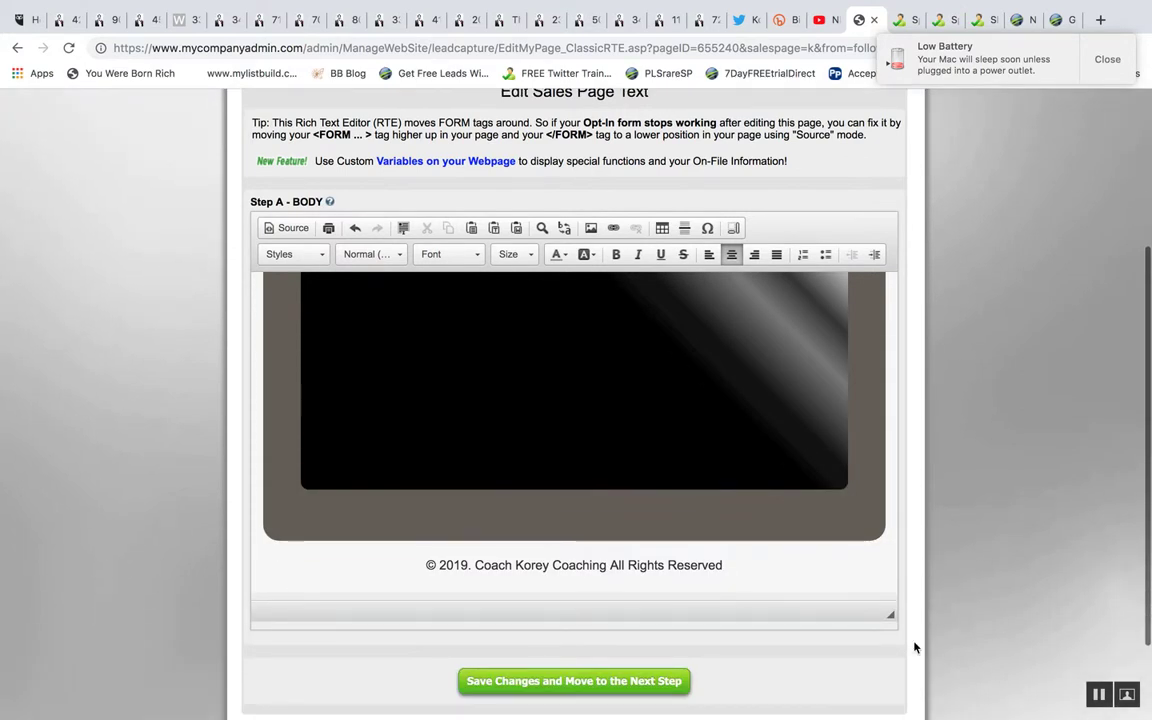
{"action": "left_click", "coordinate": [589, 676]}
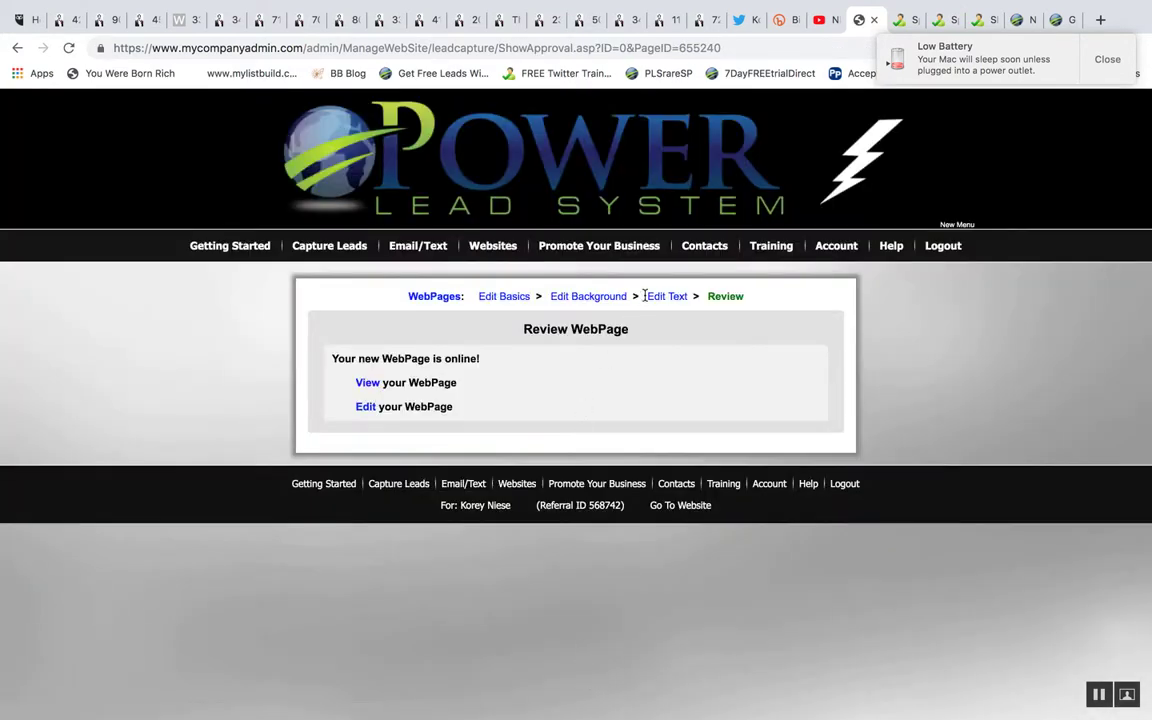
Step: Replace the sales page background with the dark wood plank image and save the changes
{"action": "left_click", "coordinate": [597, 298]}
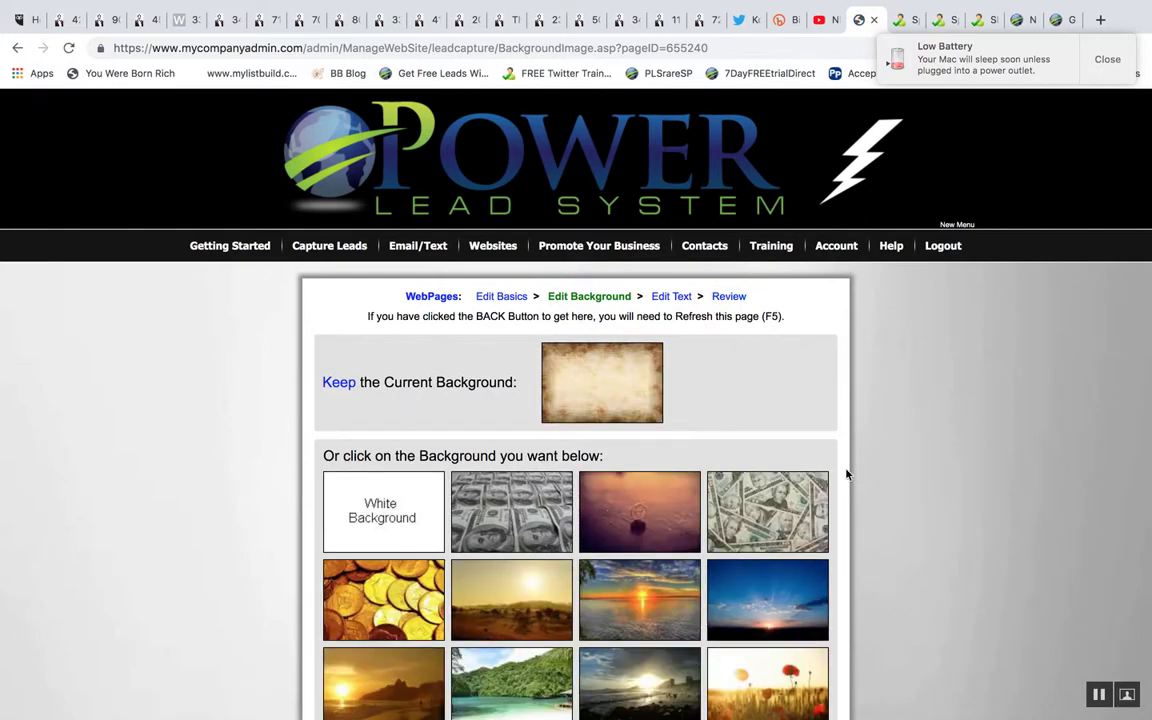
{"action": "scroll", "coordinate": [846, 474], "scroll_direction": "down", "scroll_amount": 5}
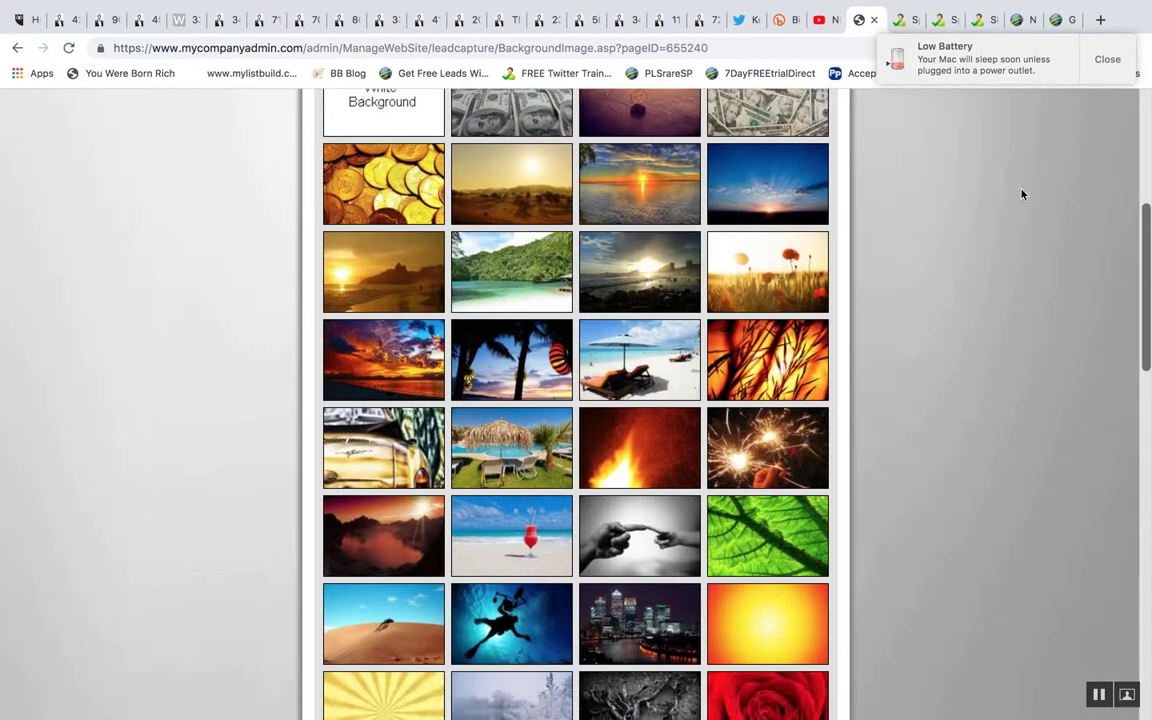
{"action": "scroll", "coordinate": [1147, 324], "scroll_direction": "down", "scroll_amount": 2}
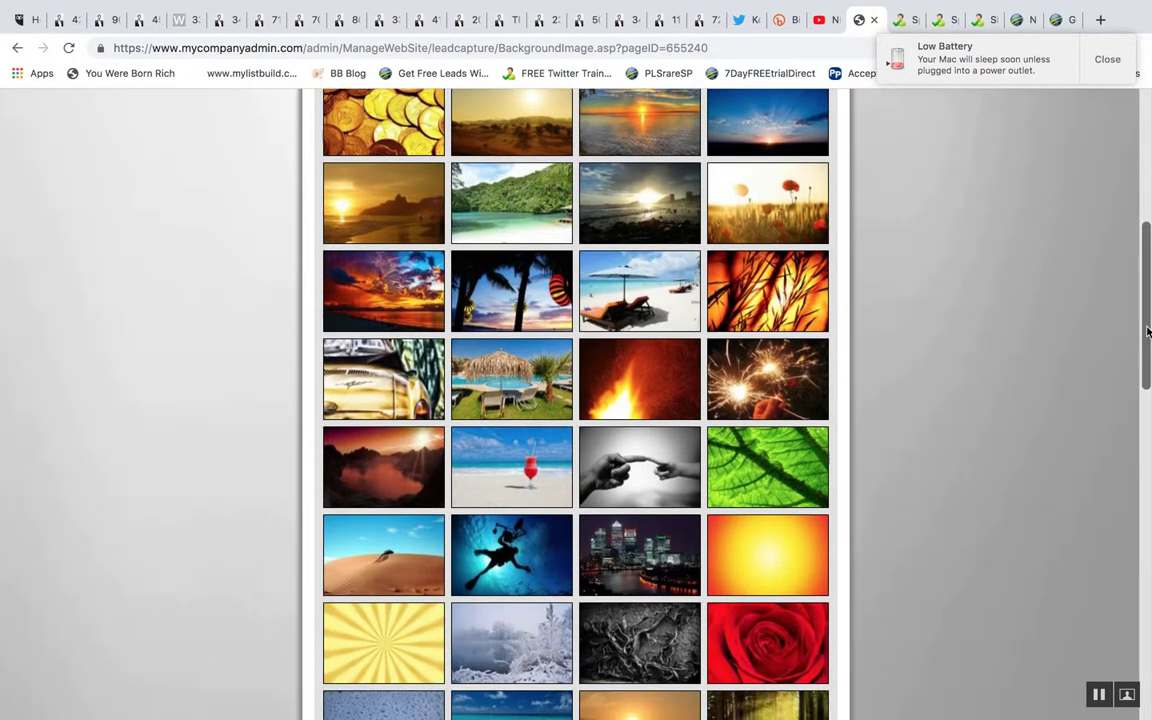
{"action": "left_click_drag", "start_coordinate": [1147, 332], "coordinate": [1114, 605]}
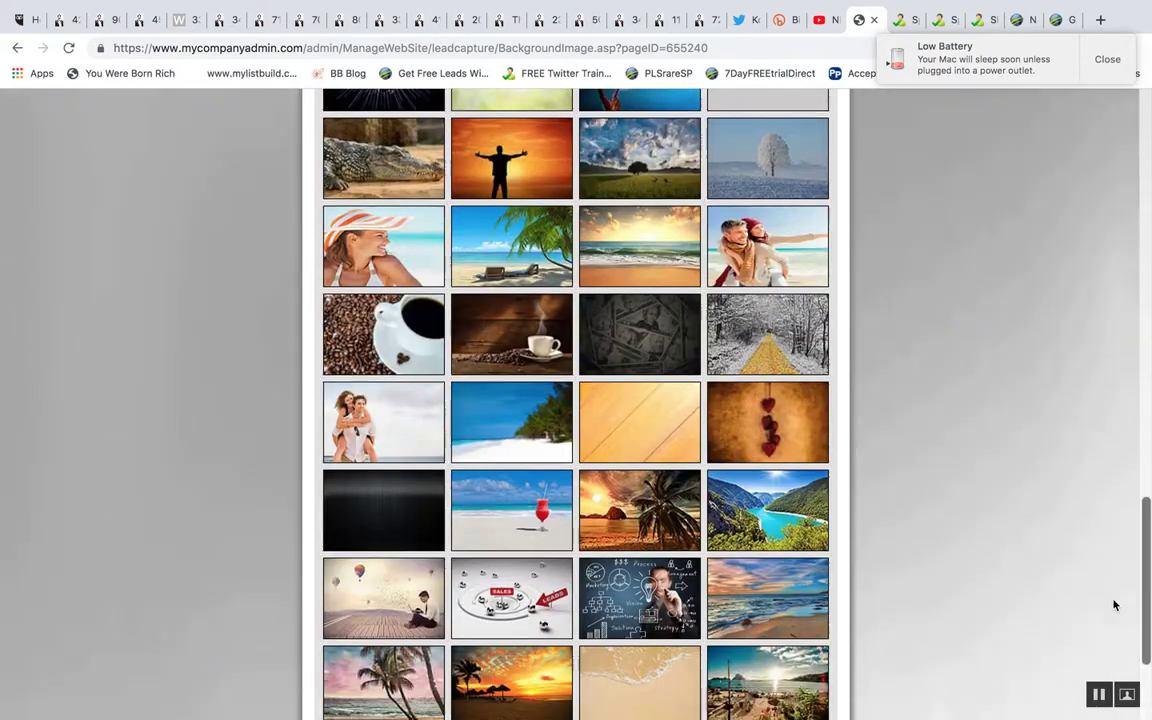
{"action": "scroll", "coordinate": [575, 330], "scroll_direction": "down", "scroll_amount": 4}
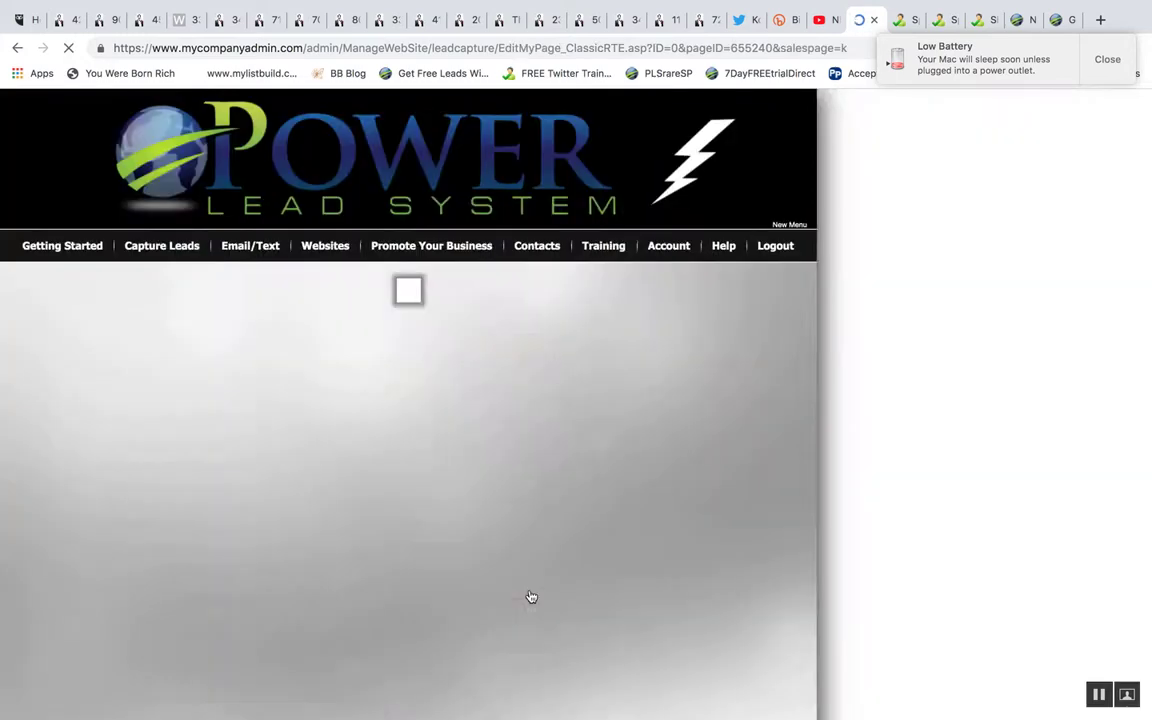
{"action": "scroll", "coordinate": [975, 467], "scroll_direction": "down", "scroll_amount": 1}
{"action": "scroll", "coordinate": [975, 467], "scroll_direction": "down", "scroll_amount": 5}
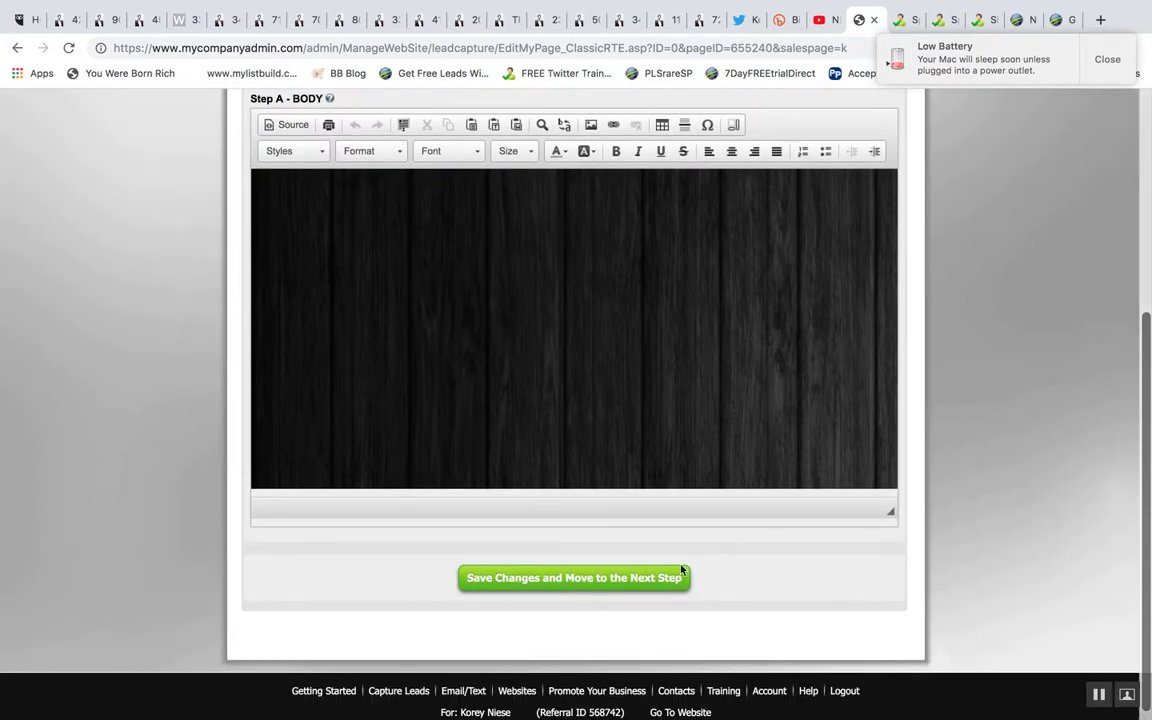
{"action": "left_click", "coordinate": [678, 574]}
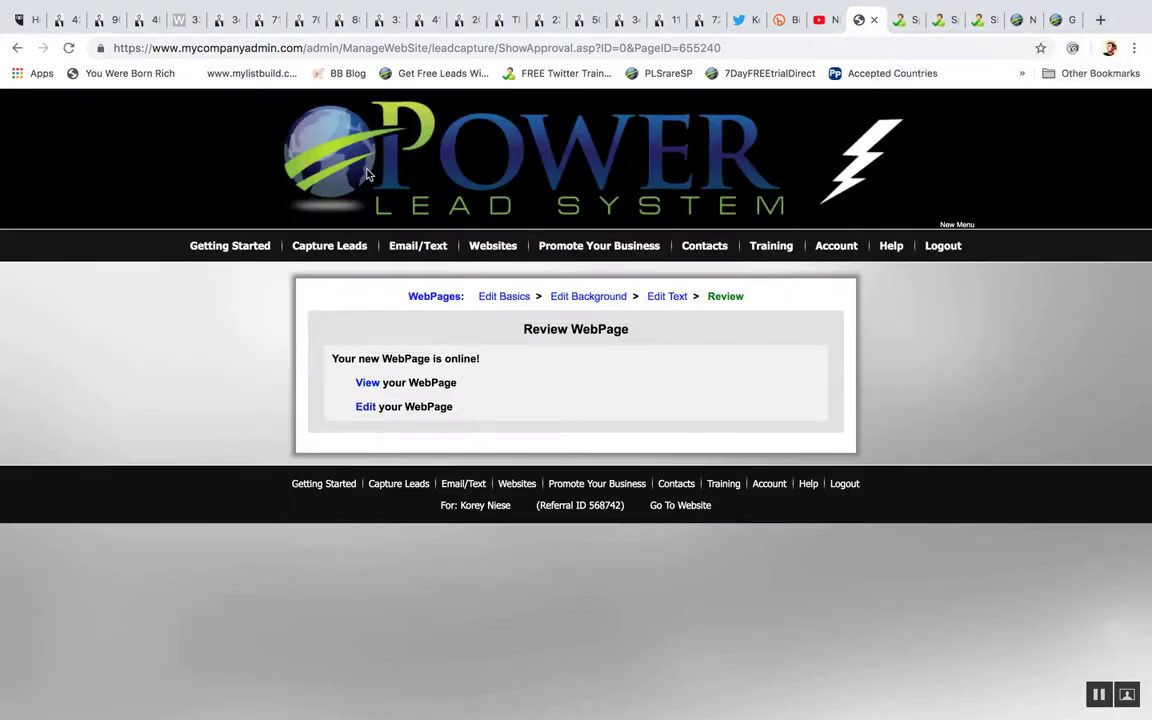
Step: Reload the published sales page and review the background from the headline to the last embedded video
{"action": "left_click", "coordinate": [906, 16]}
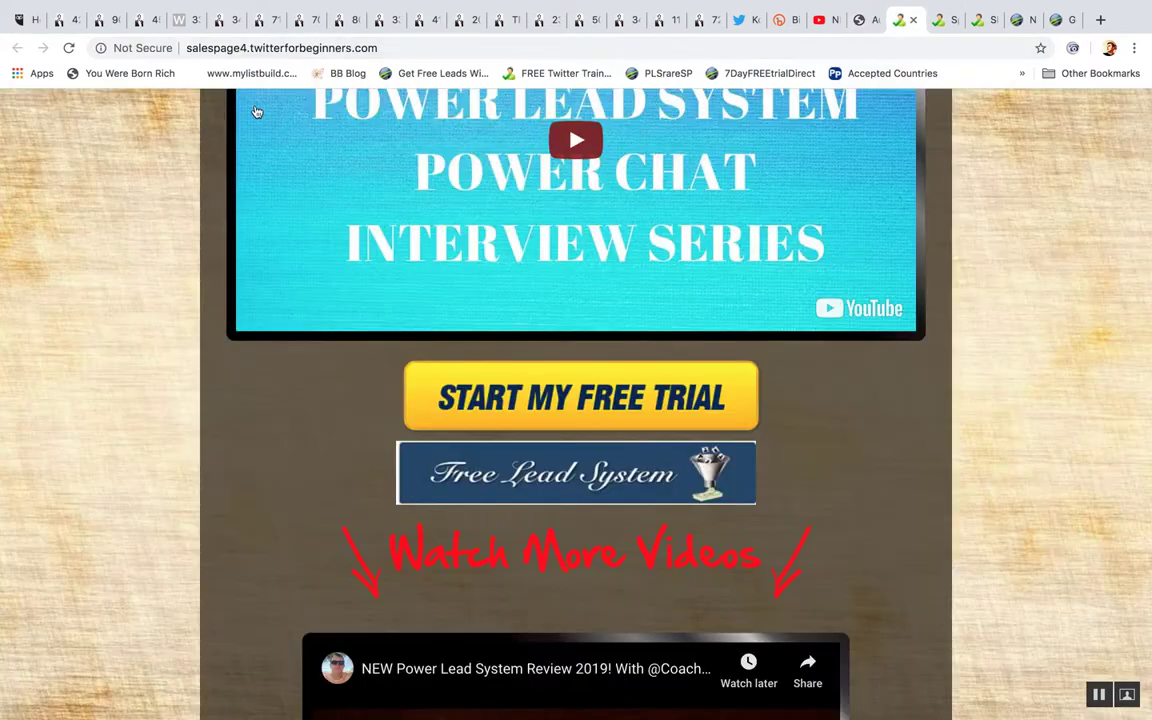
{"action": "left_click", "coordinate": [67, 48]}
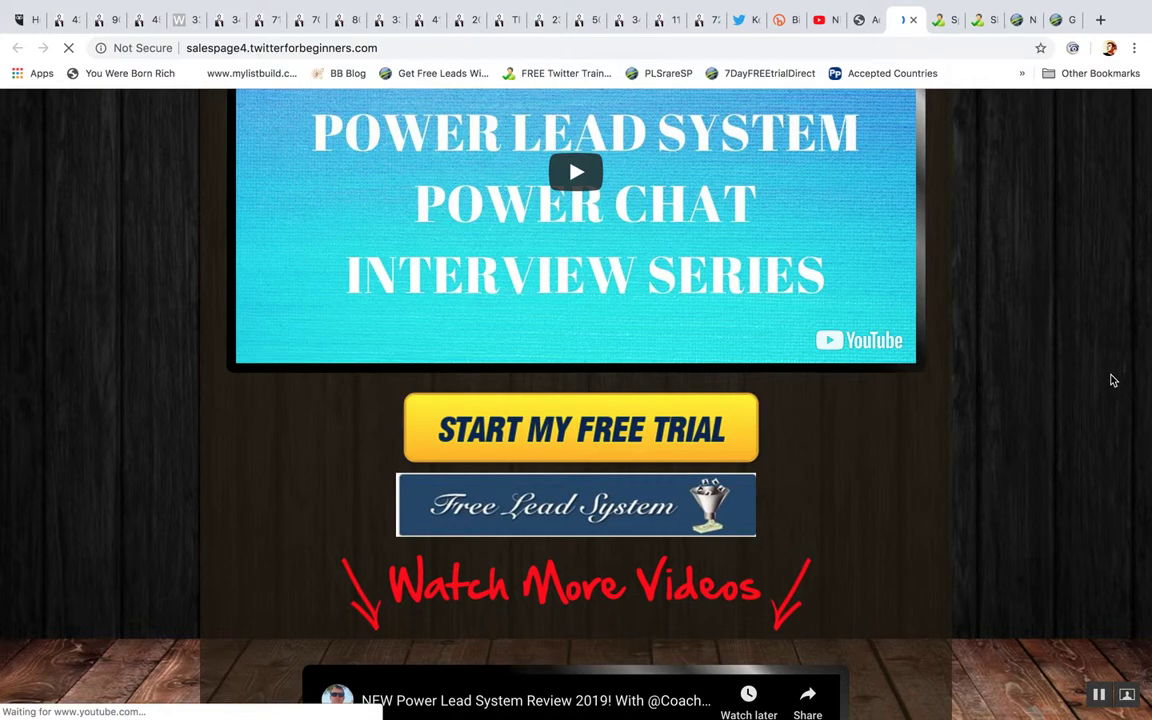
{"action": "left_click_drag", "start_coordinate": [1141, 330], "coordinate": [1147, 178]}
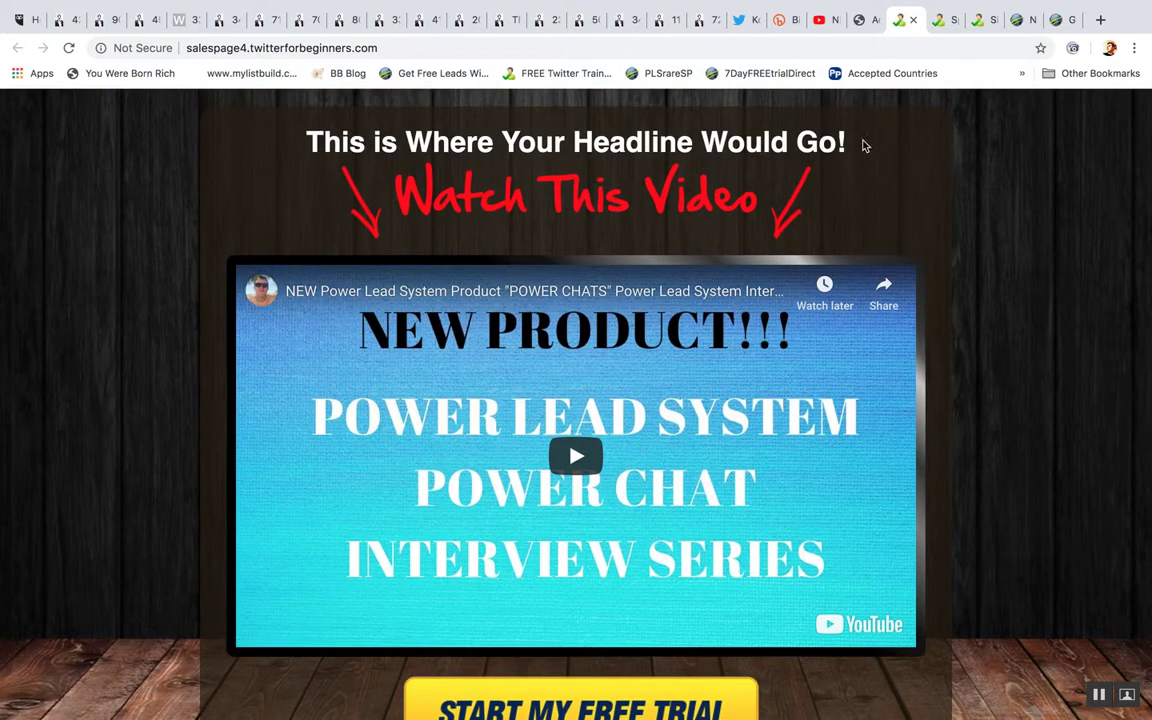
{"action": "scroll", "coordinate": [864, 146], "scroll_direction": "down", "scroll_amount": 4}
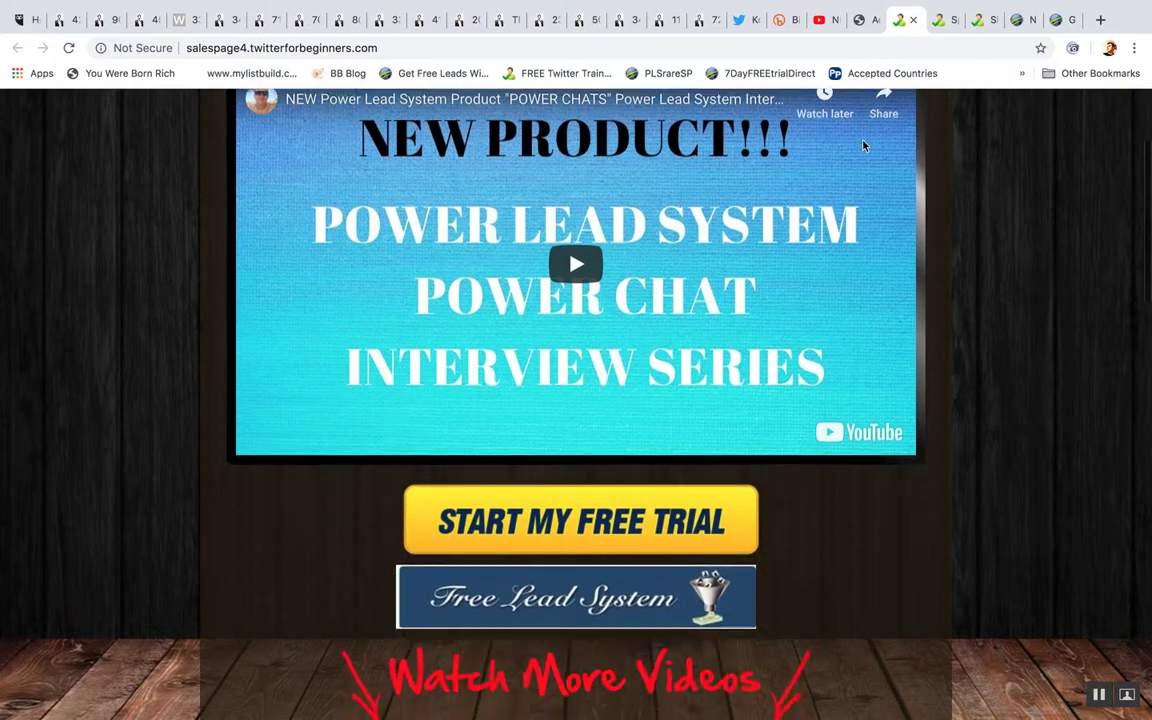
{"action": "scroll", "coordinate": [864, 146], "scroll_direction": "down", "scroll_amount": 8}
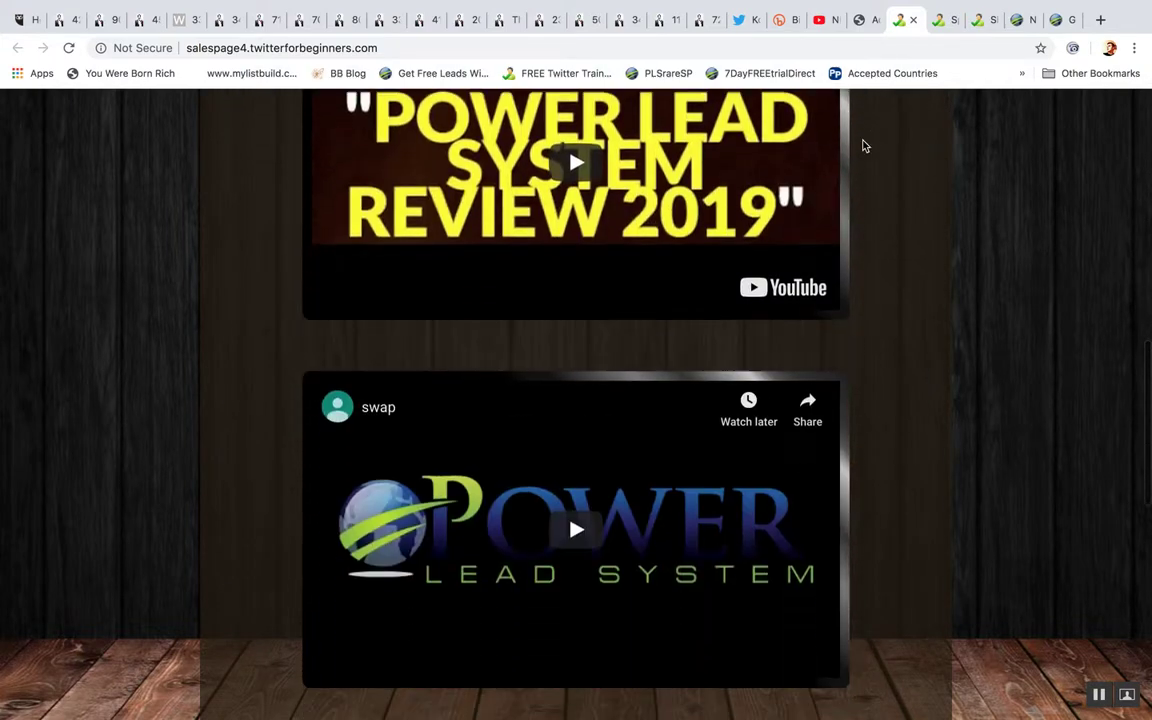
{"action": "scroll", "coordinate": [864, 146], "scroll_direction": "down", "scroll_amount": 6}
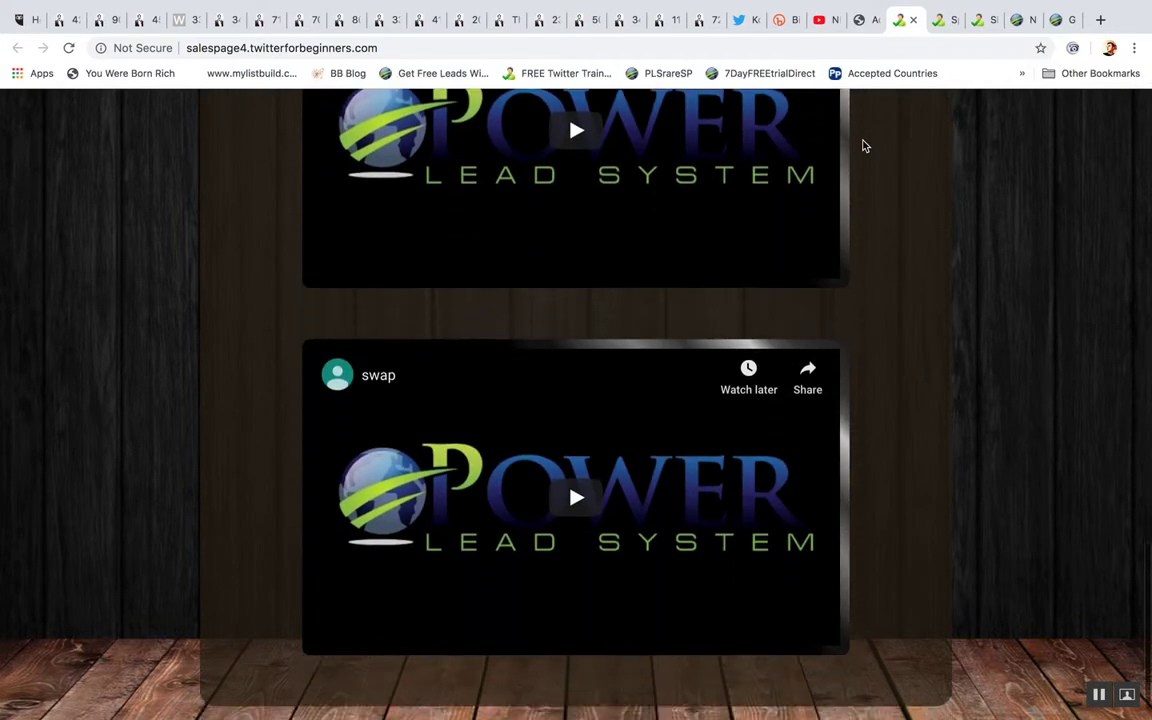